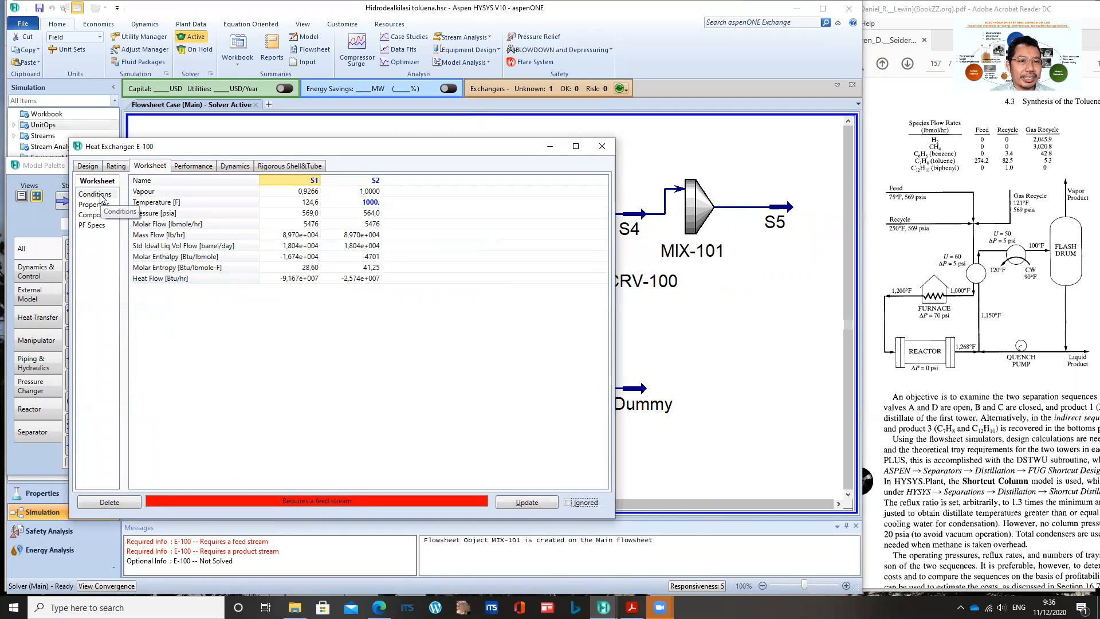
- Connect the shell side of heat exchanger E-100 with S5 as inlet and S6 as outlet
left_click(90, 167)
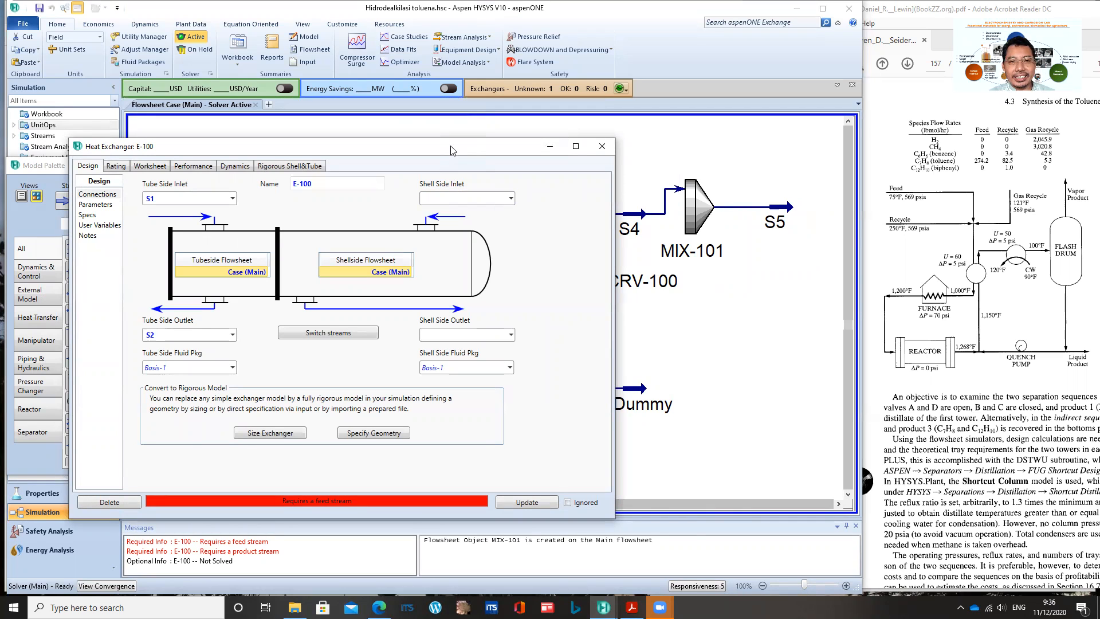
left_click_drag(416, 151, 378, 147)
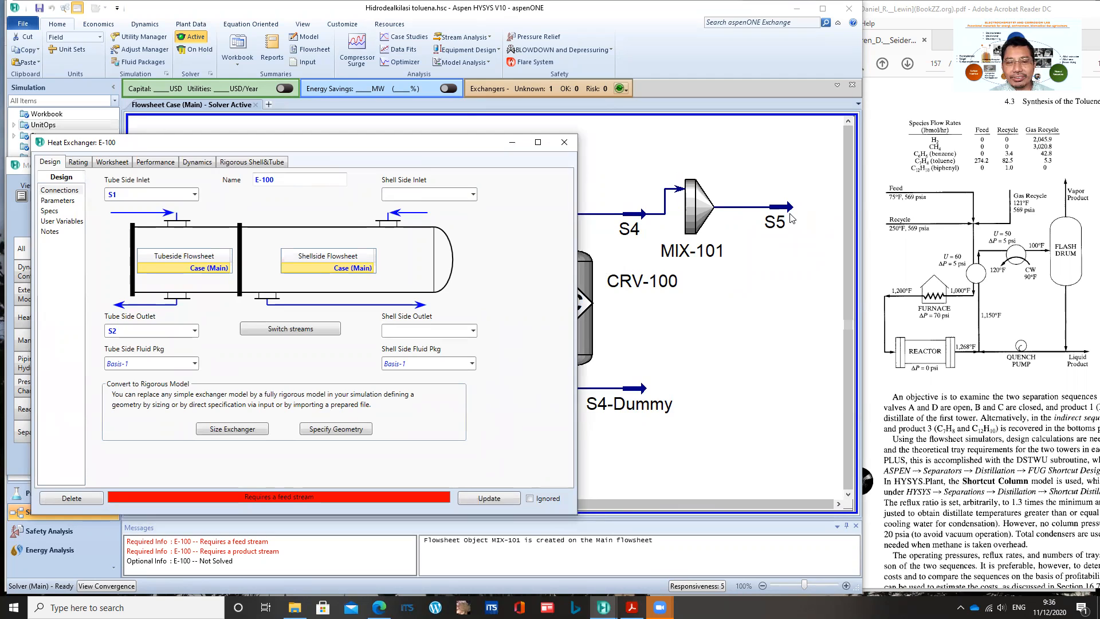
left_click(474, 196)
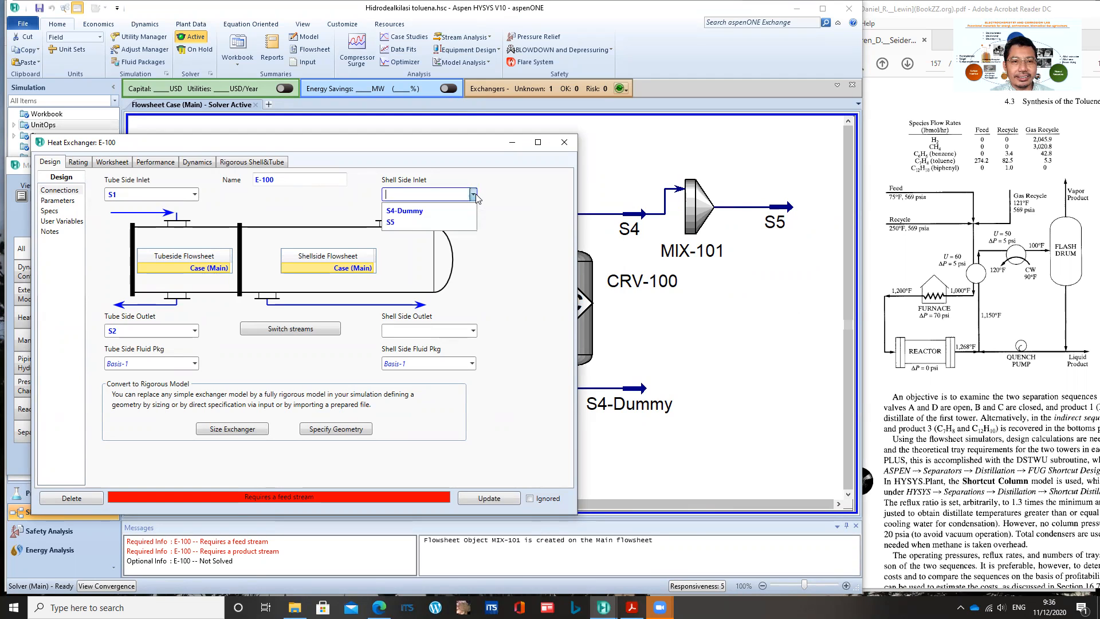
left_click(408, 223)
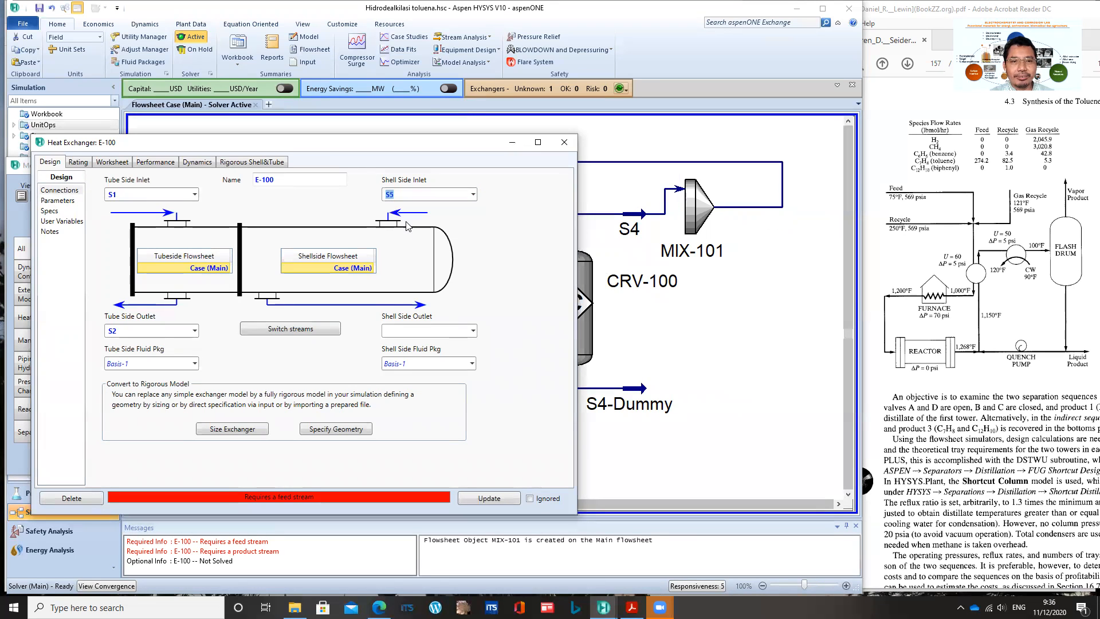
left_click(405, 329)
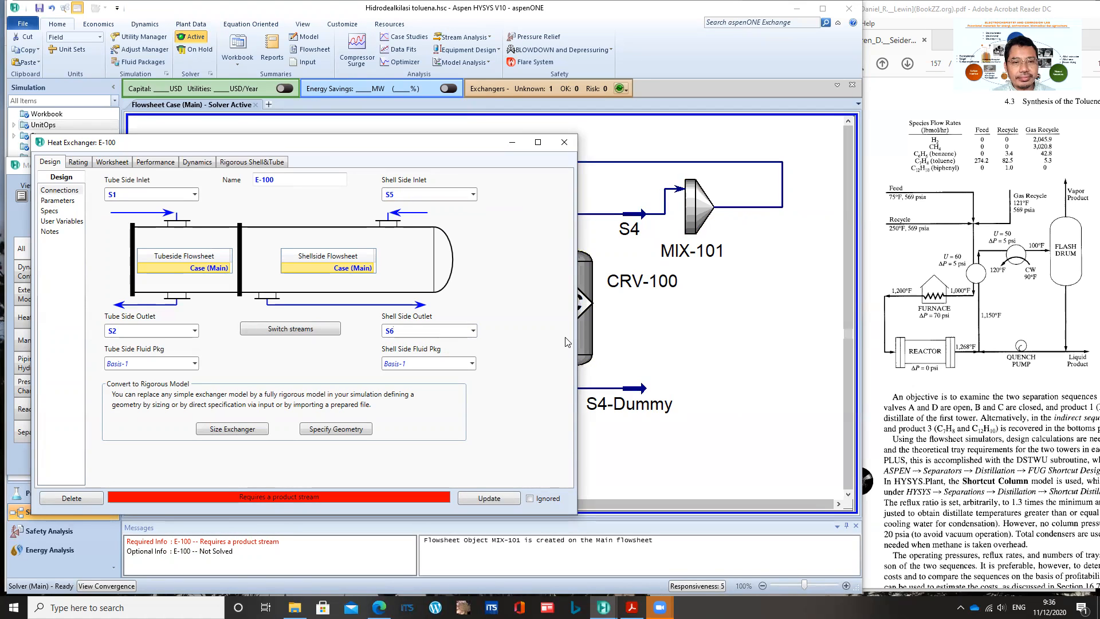
key("Return")
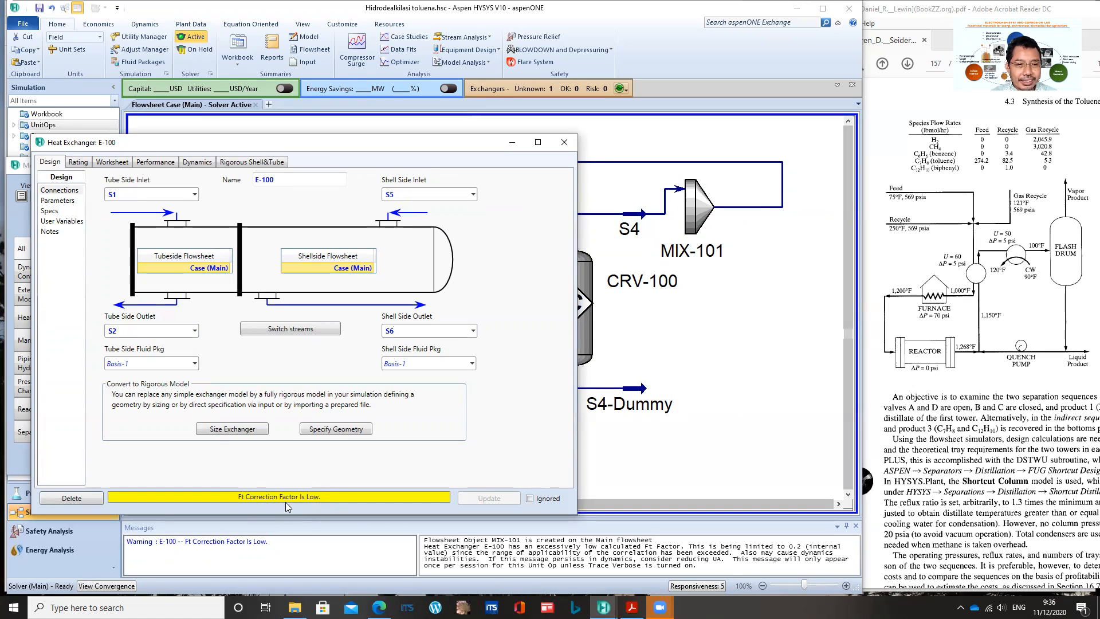
- Disable the Ft correction factor in E-100's end point model parameters and close the exchanger's window
left_click(58, 200)
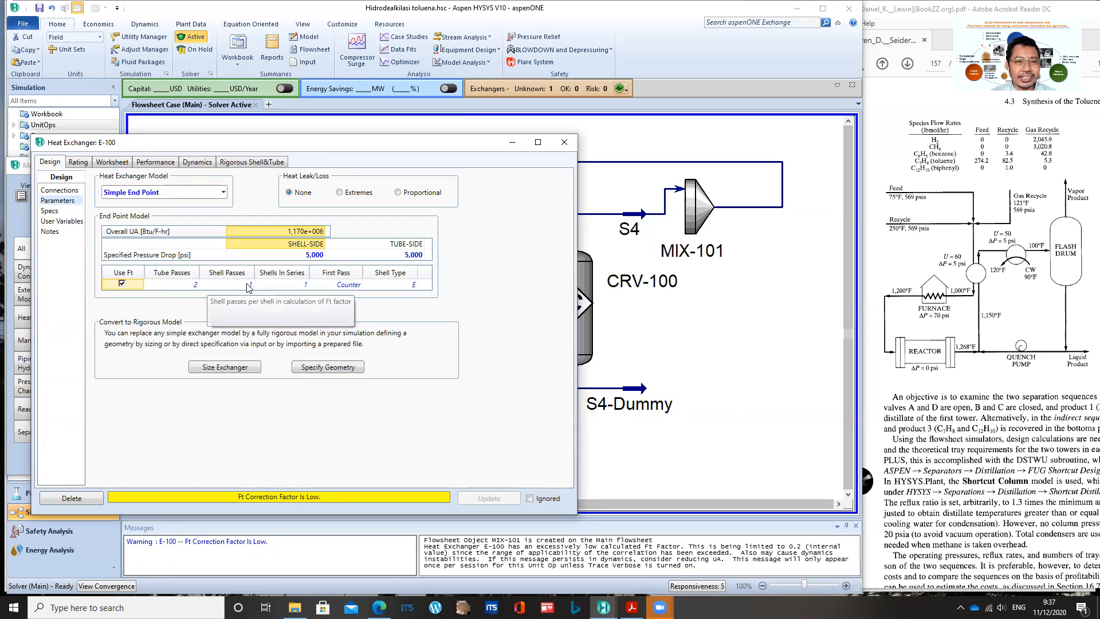
left_click(121, 284)
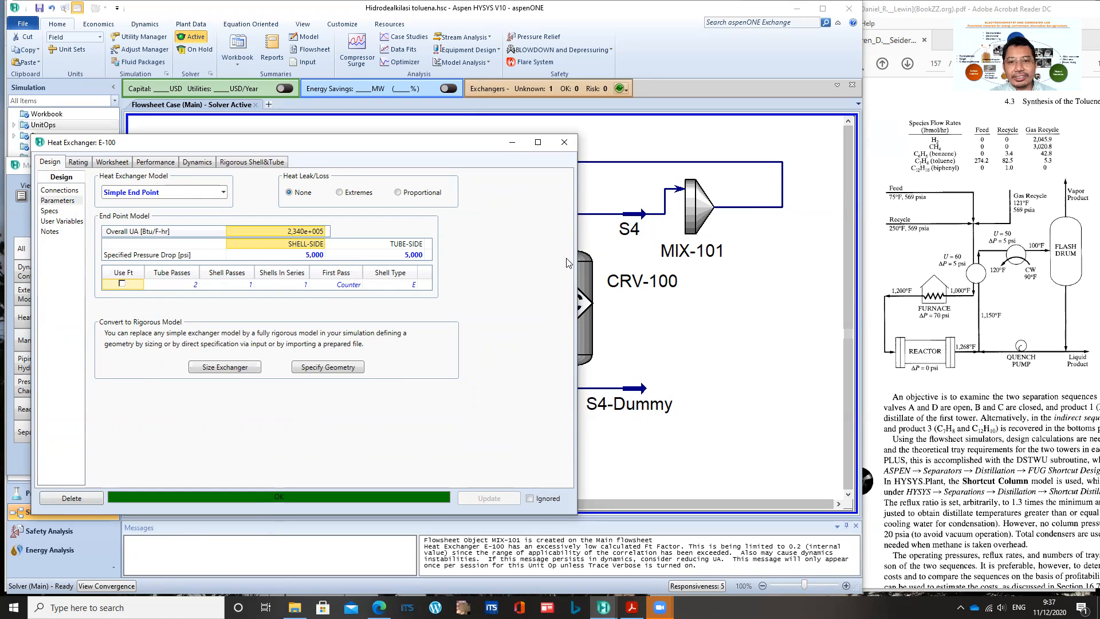
left_click(565, 143)
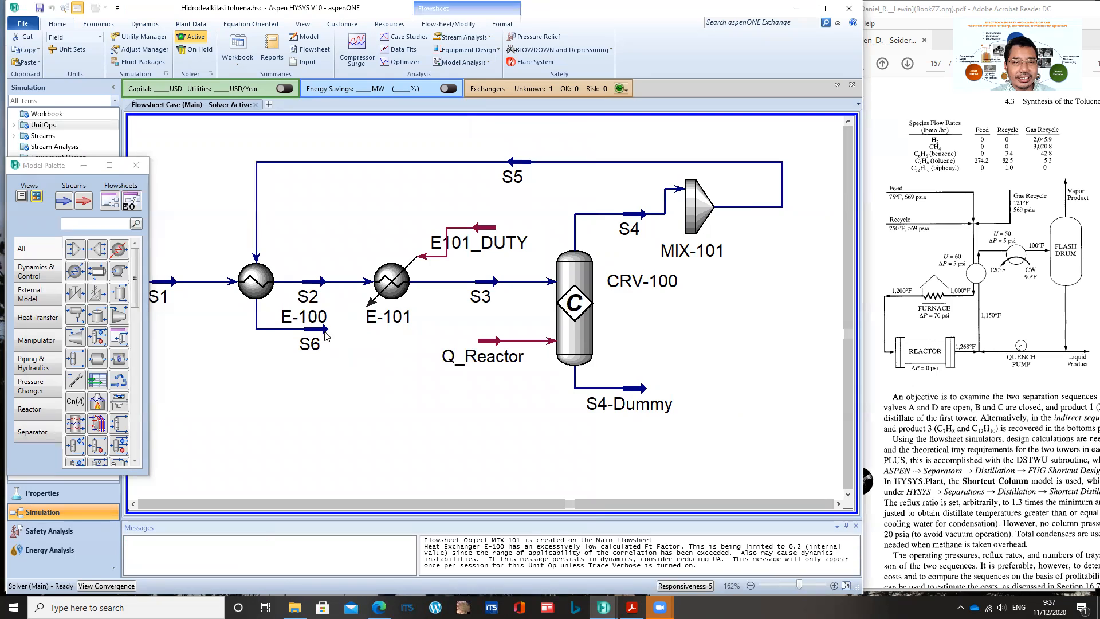
- Add a cooler to the flowsheet below the E-101 heater, in the free area near stream S6
mouse_move(325, 333)
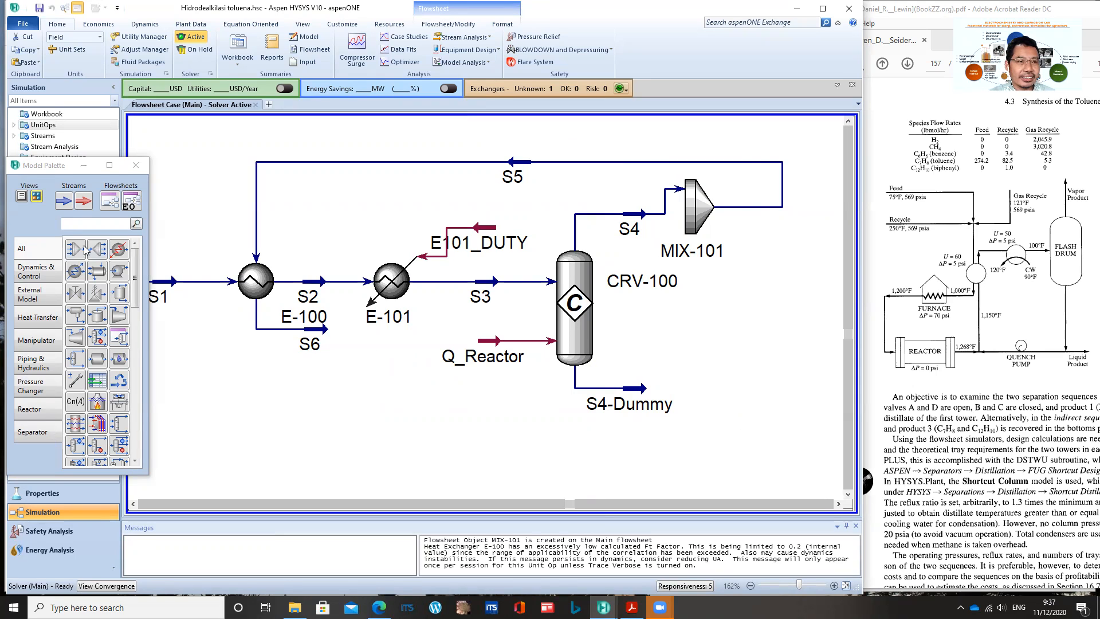
left_click(76, 274)
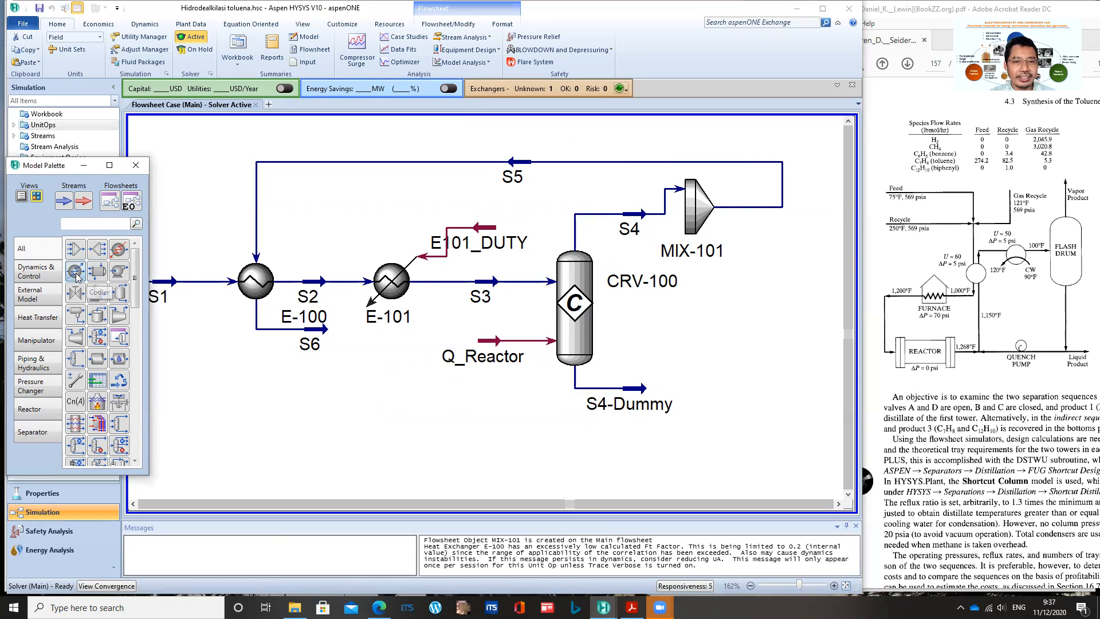
left_click(402, 461)
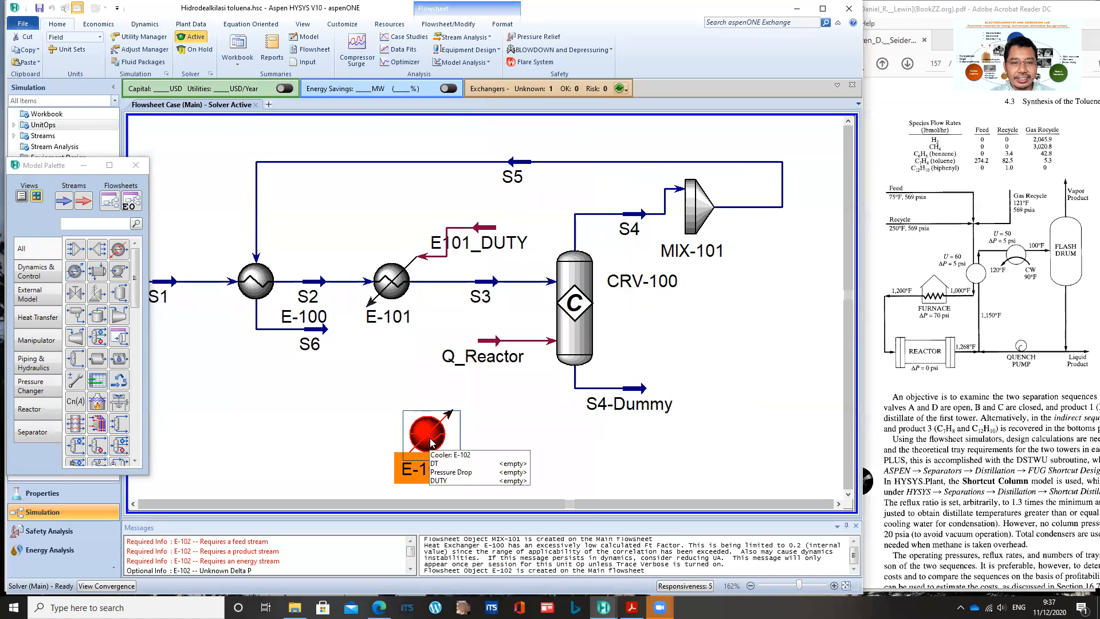
- Connect the new cooler with inlet stream S6, outlet stream S7 and energy stream E102_DUTY
double_click(429, 438)
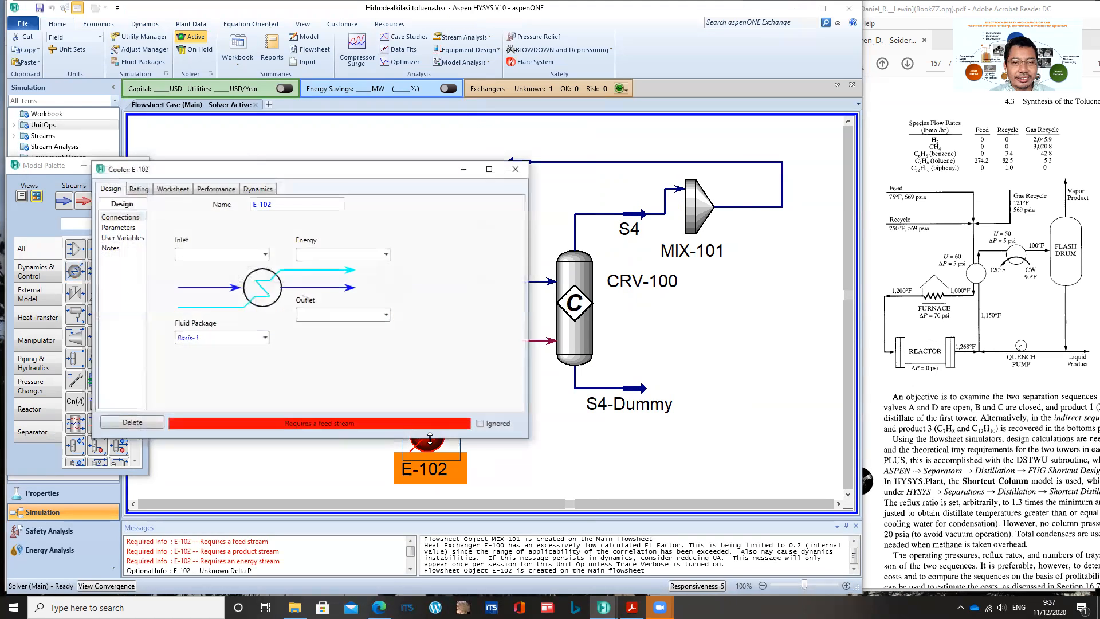
left_click(265, 255)
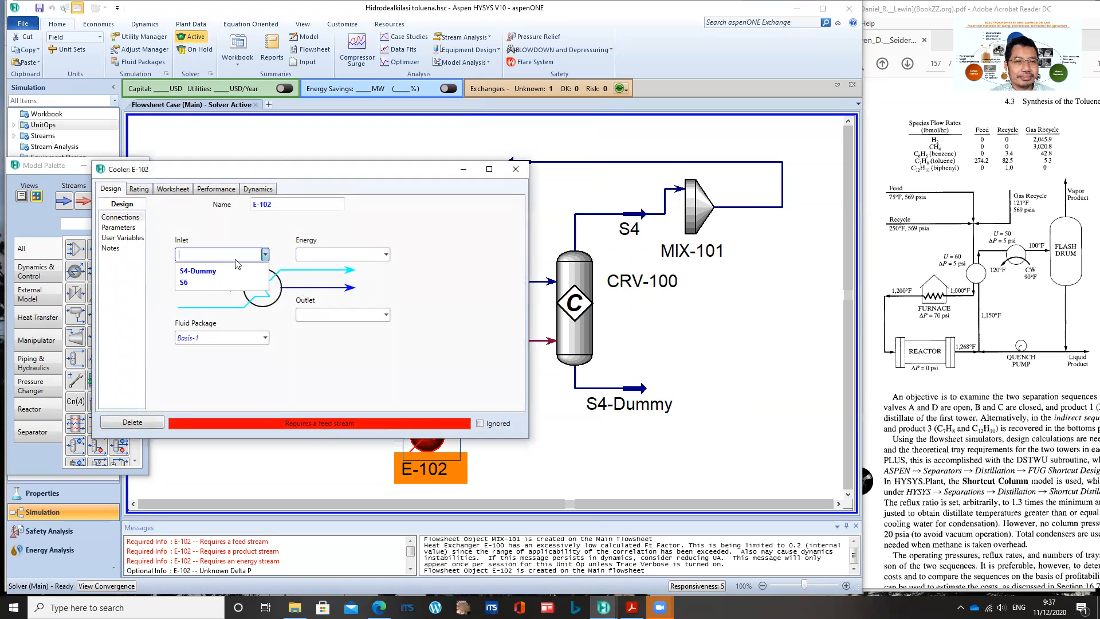
left_click(206, 283)
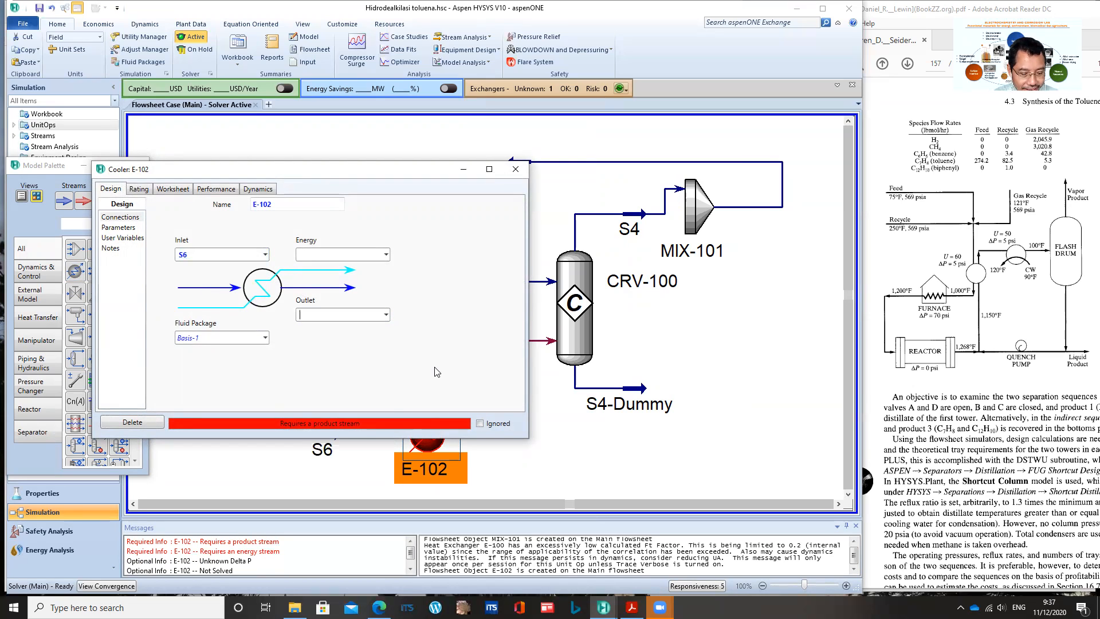
type("S7")
key("Return")
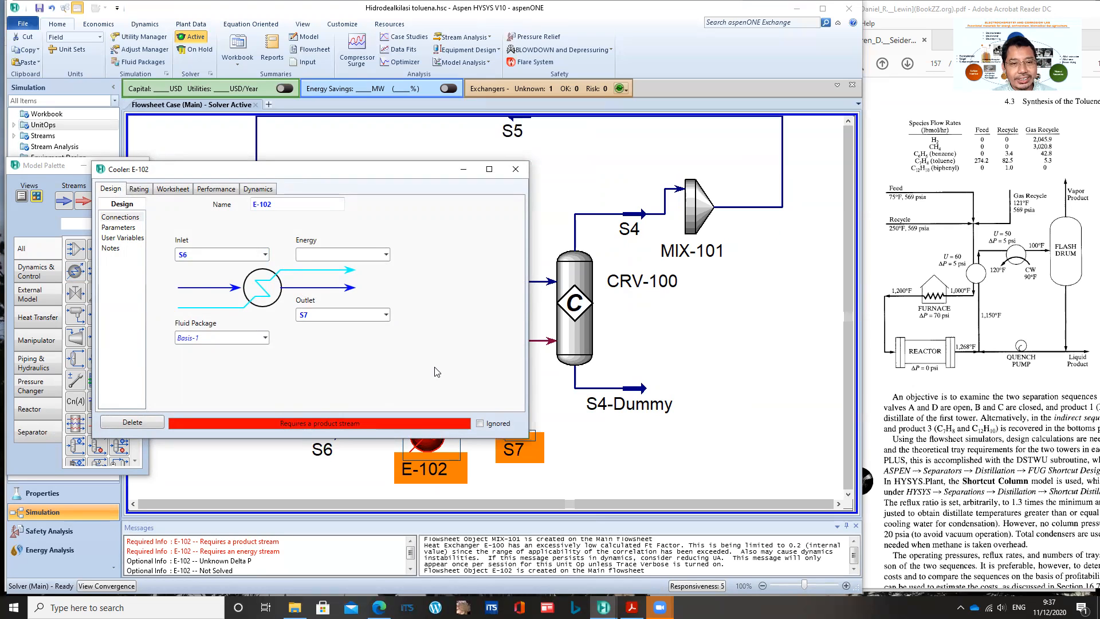
left_click(323, 252)
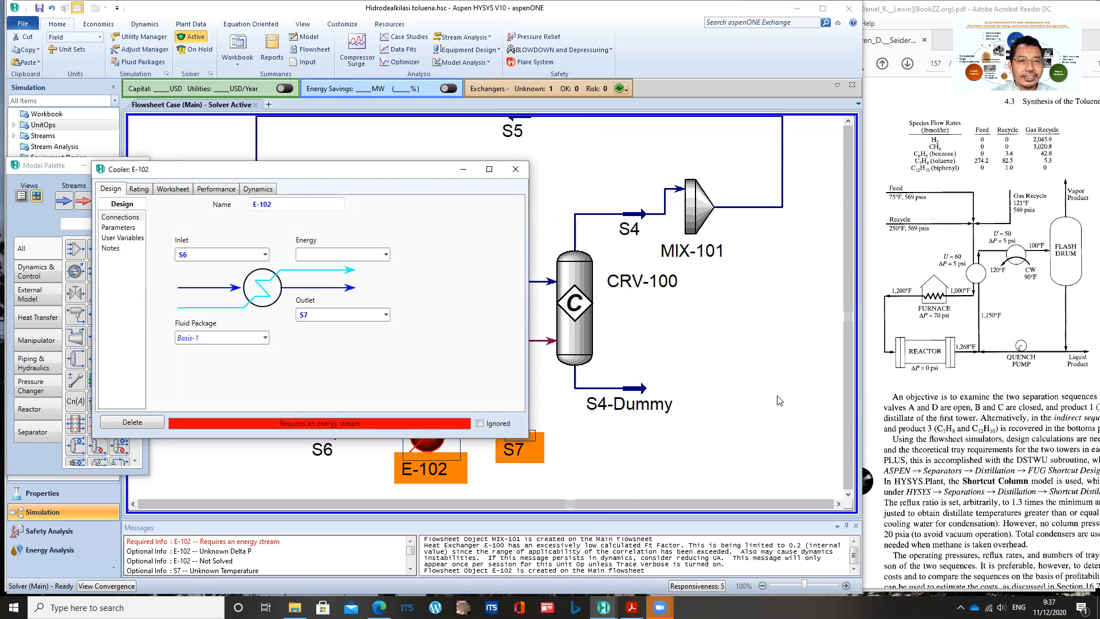
type("E102_DUTY")
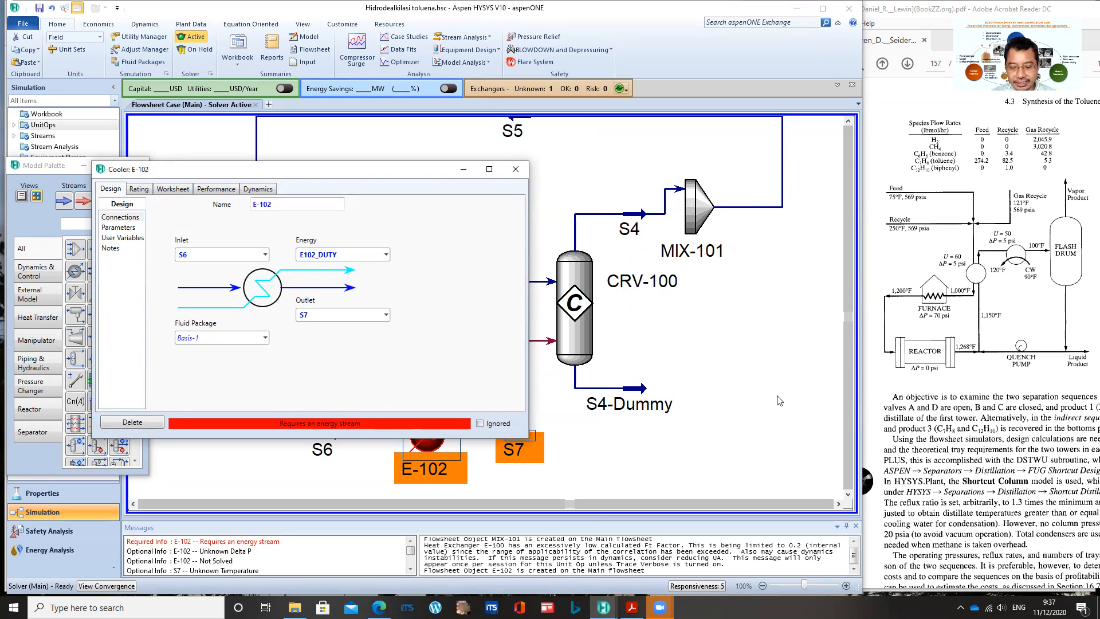
key("Return")
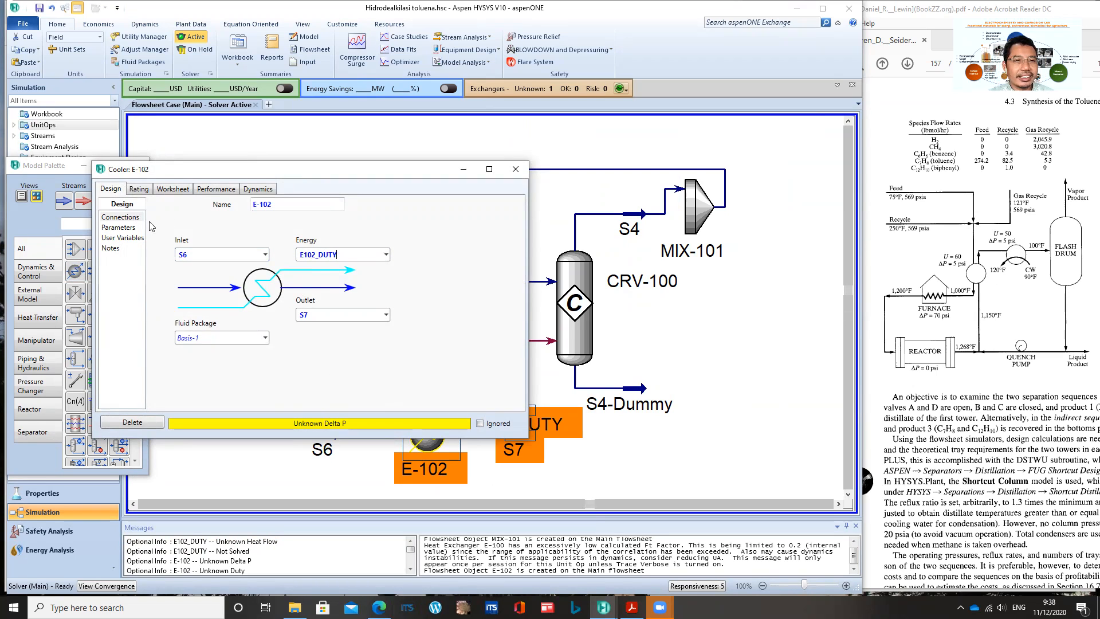
- Set the cooler's pressure drop (Delta P) to 5 psi
left_click(119, 228)
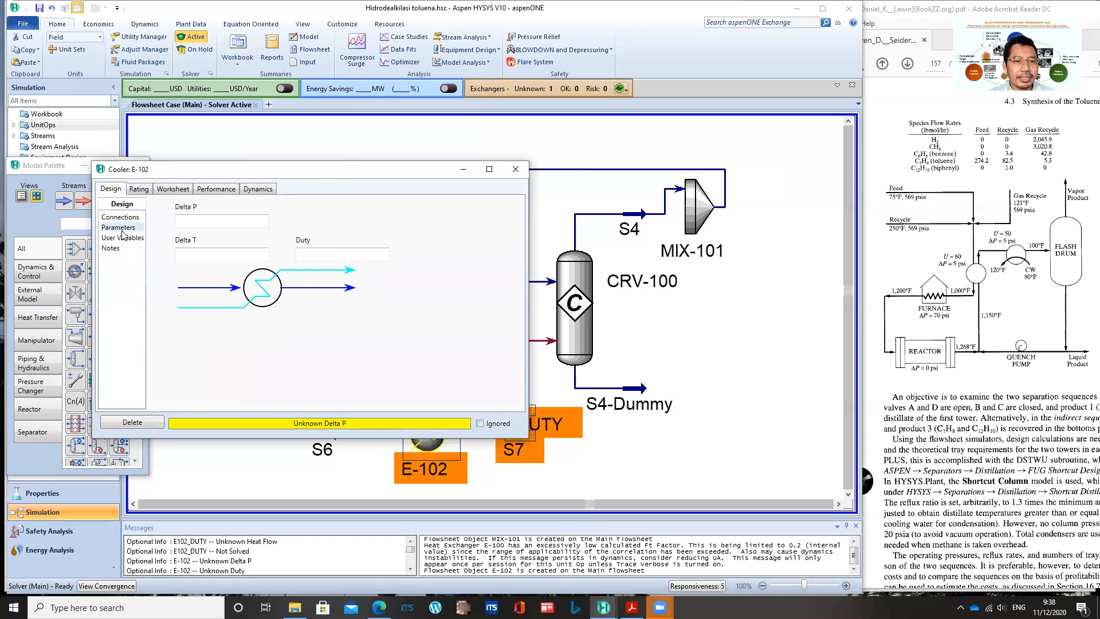
left_click(206, 220)
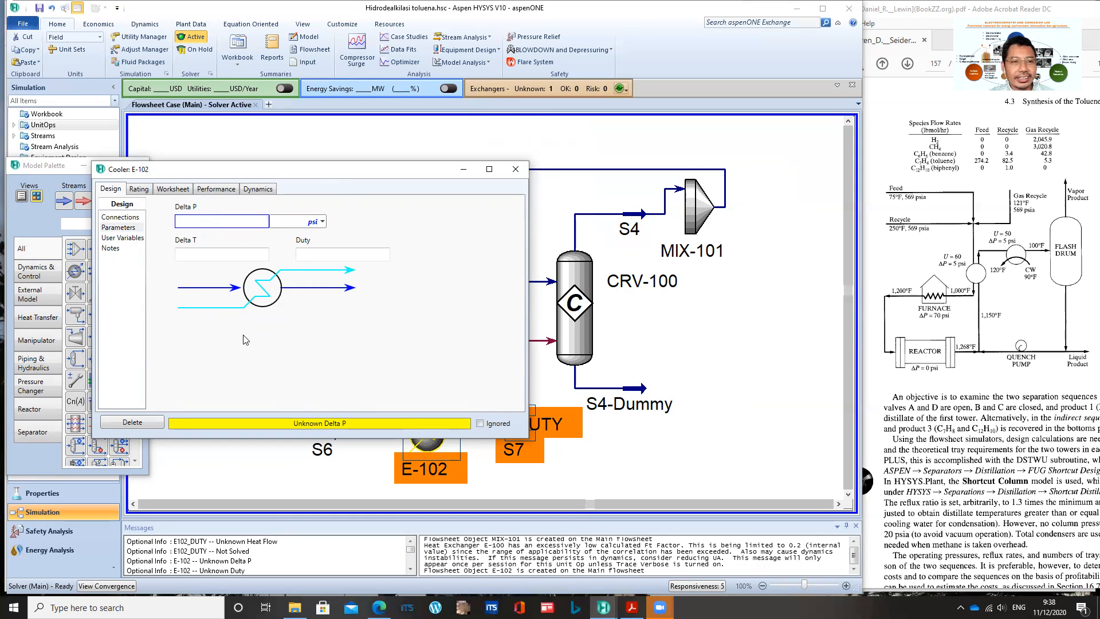
key("Return")
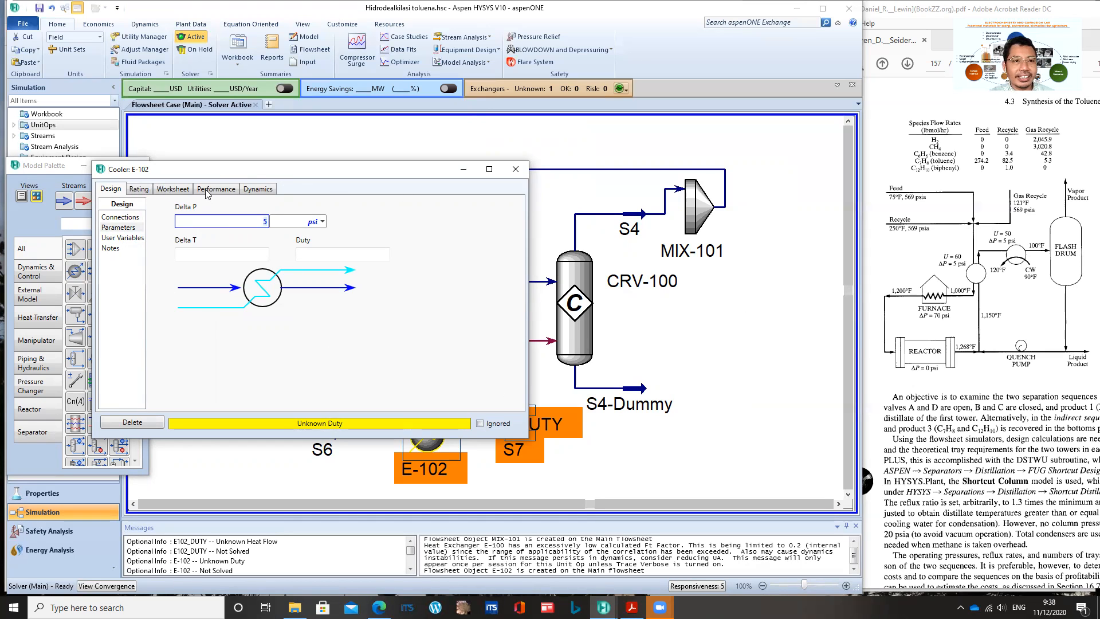
- Set the temperature of cooler outlet stream S7 to 100 F and close the cooler's window
left_click(171, 190)
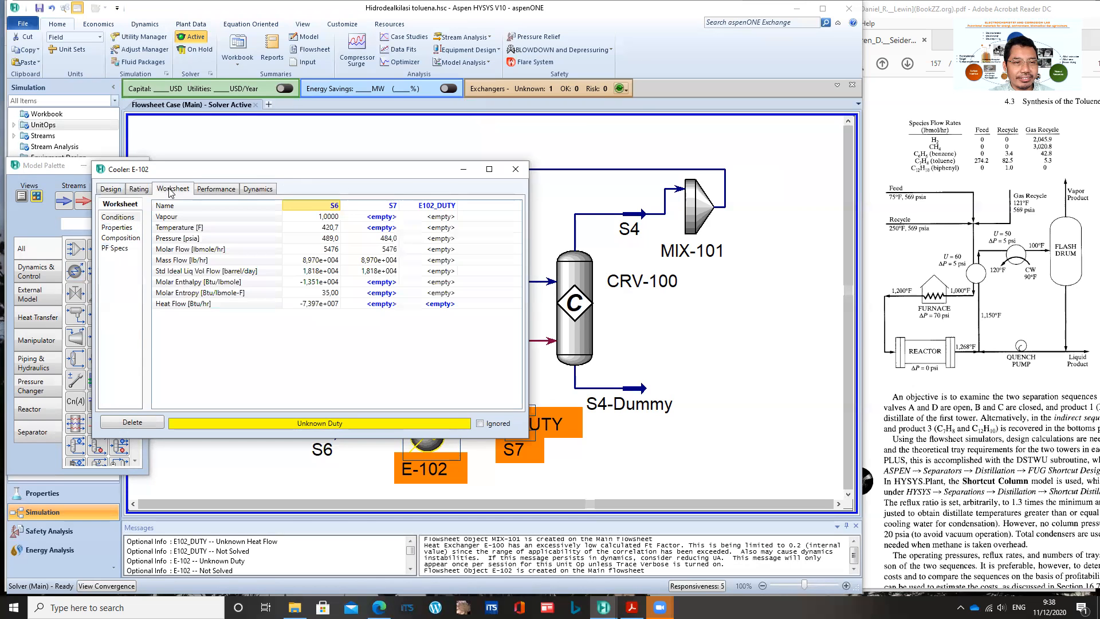
left_click(382, 228)
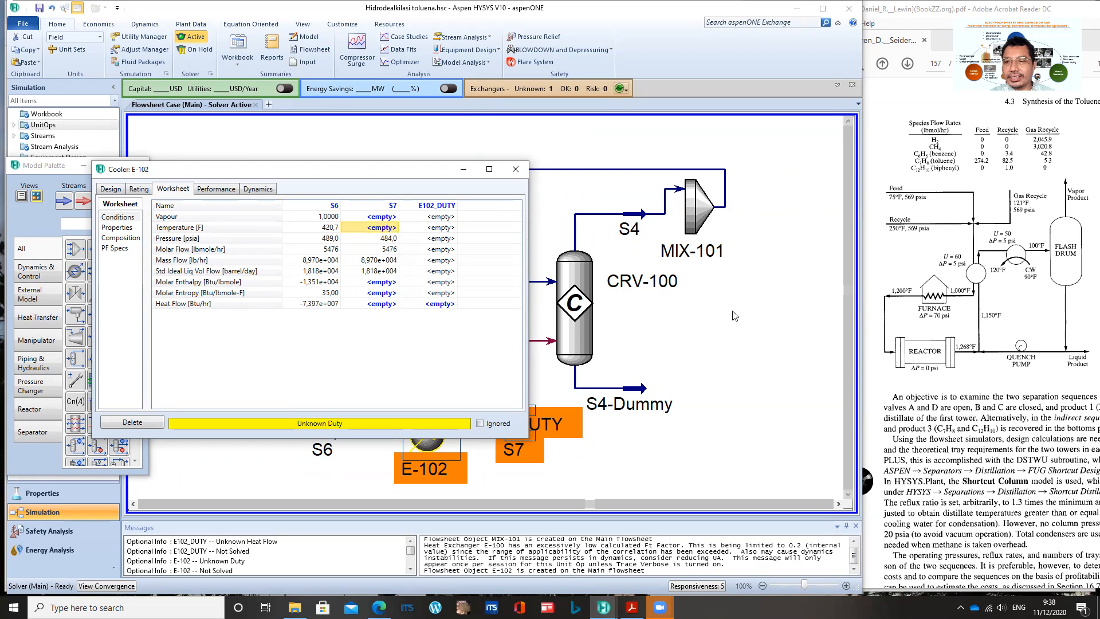
type("100")
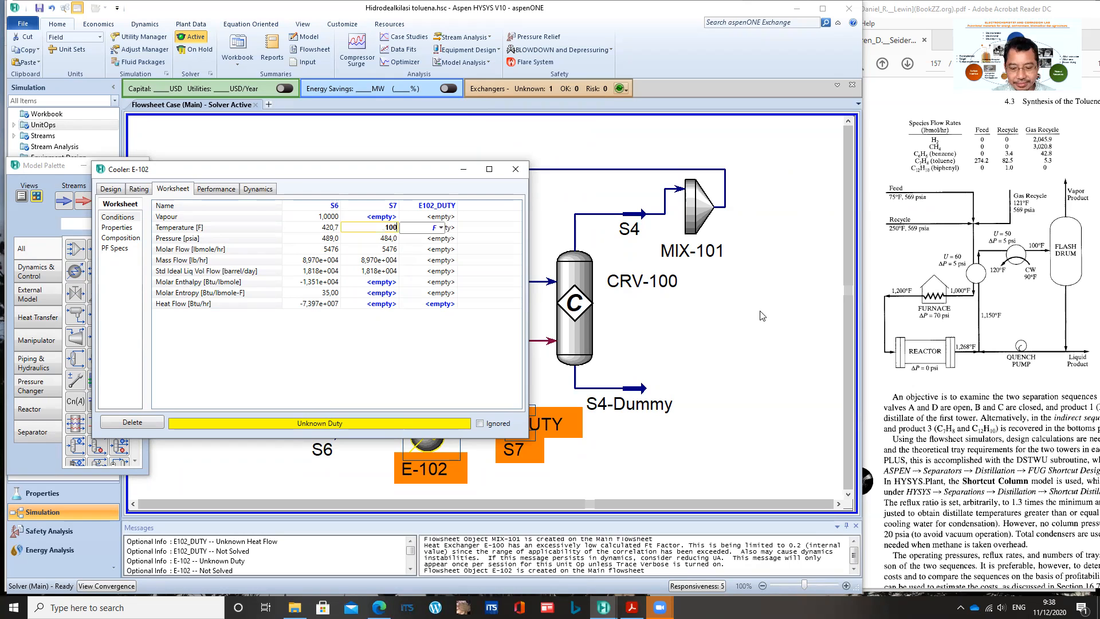
key("Return")
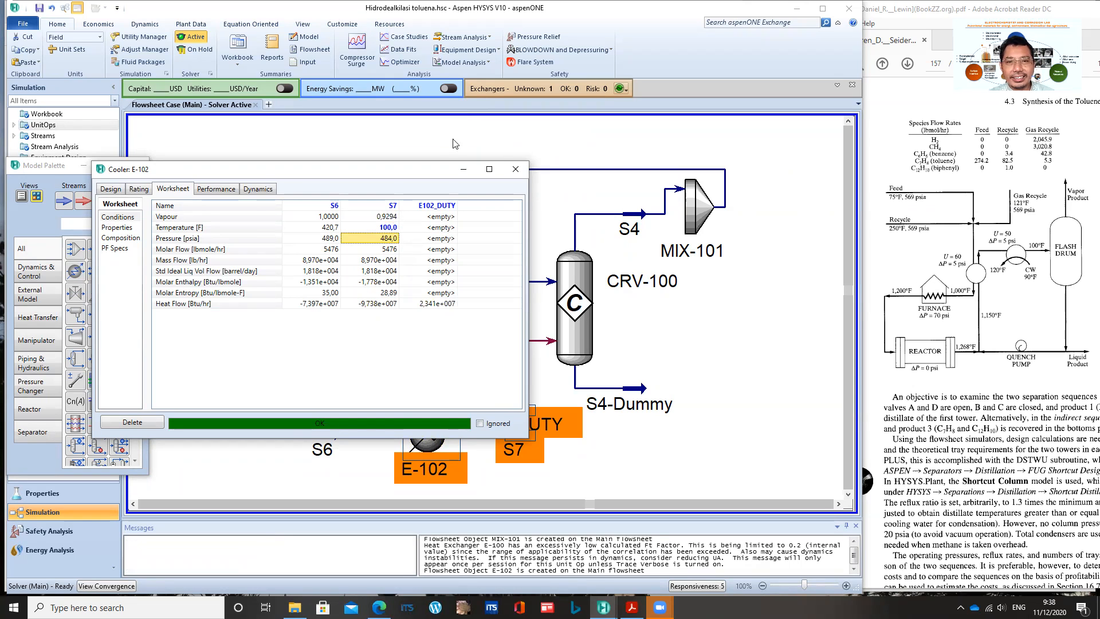
left_click(516, 169)
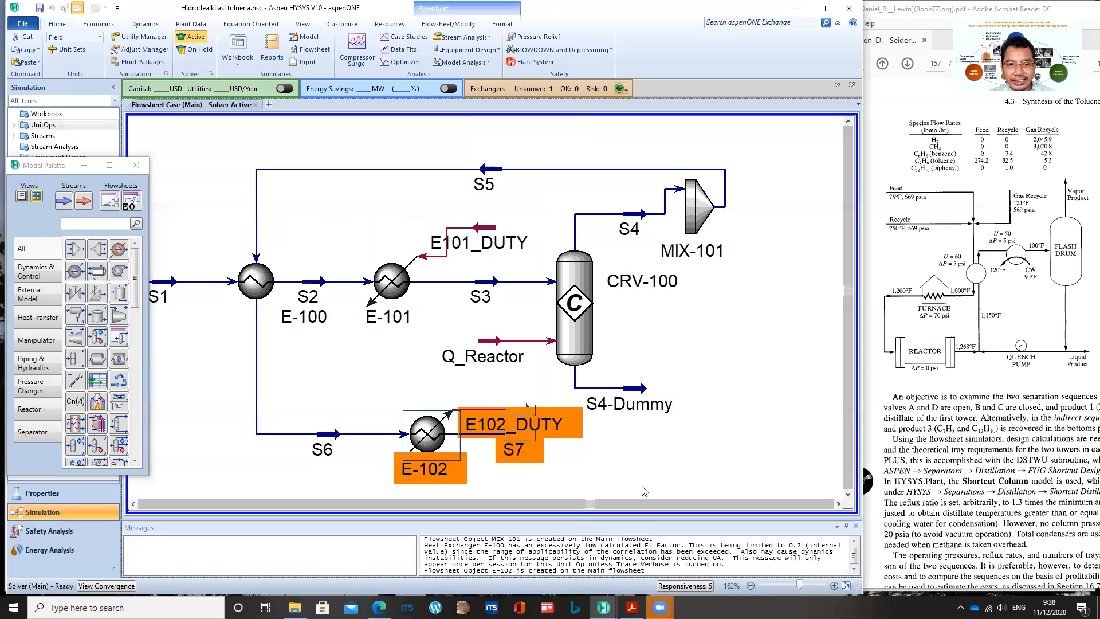
- Add a separator vessel to the flowsheet, in the free area below mixer MIX-101
mouse_move(523, 409)
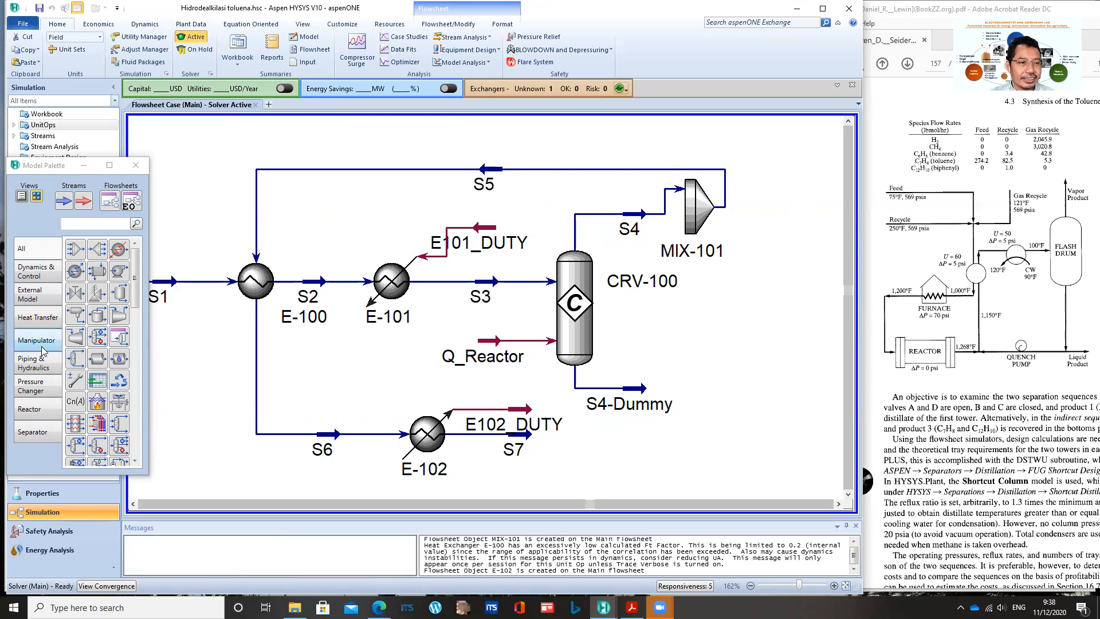
left_click(34, 433)
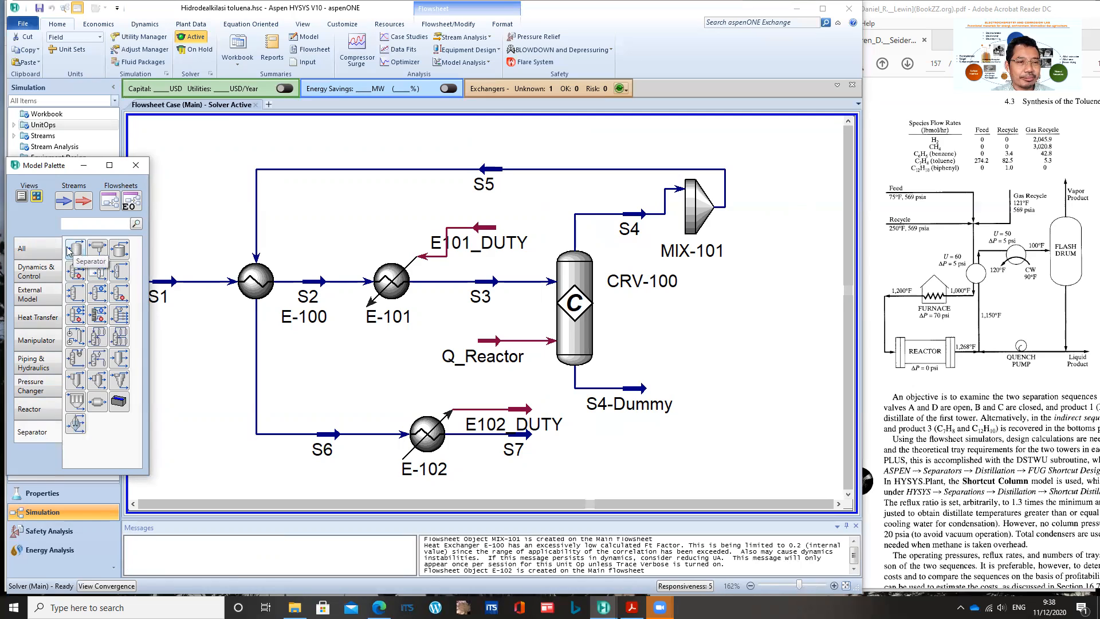
left_click(77, 253)
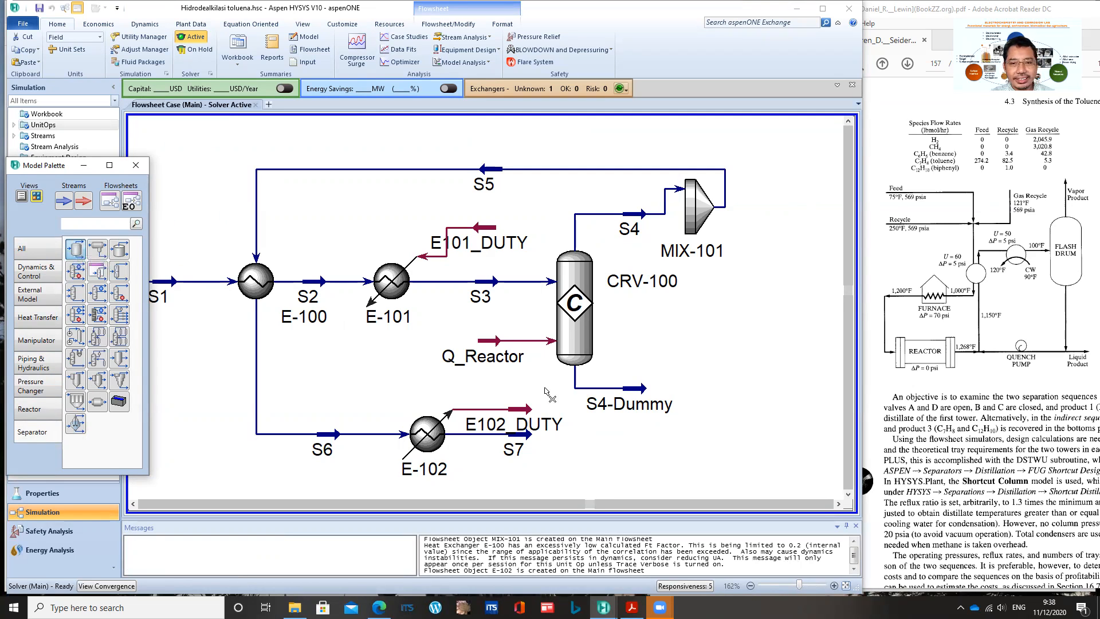
left_click(738, 409)
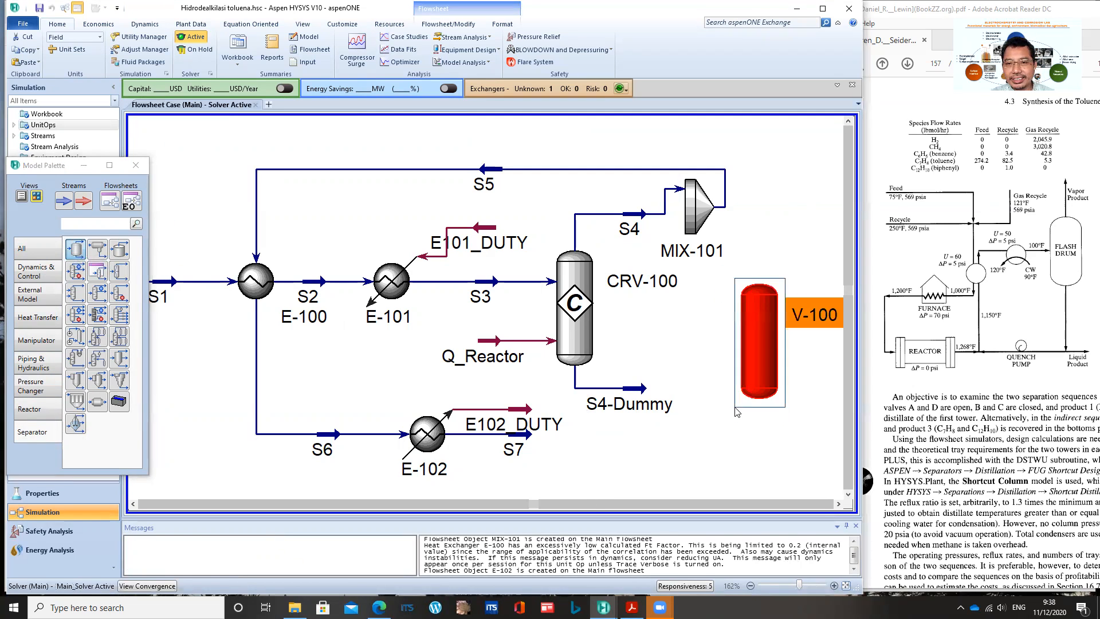
- Connect stream S7 as the inlet of separator V-100 and create its vapour outlet stream Vapor Product
left_click(839, 504)
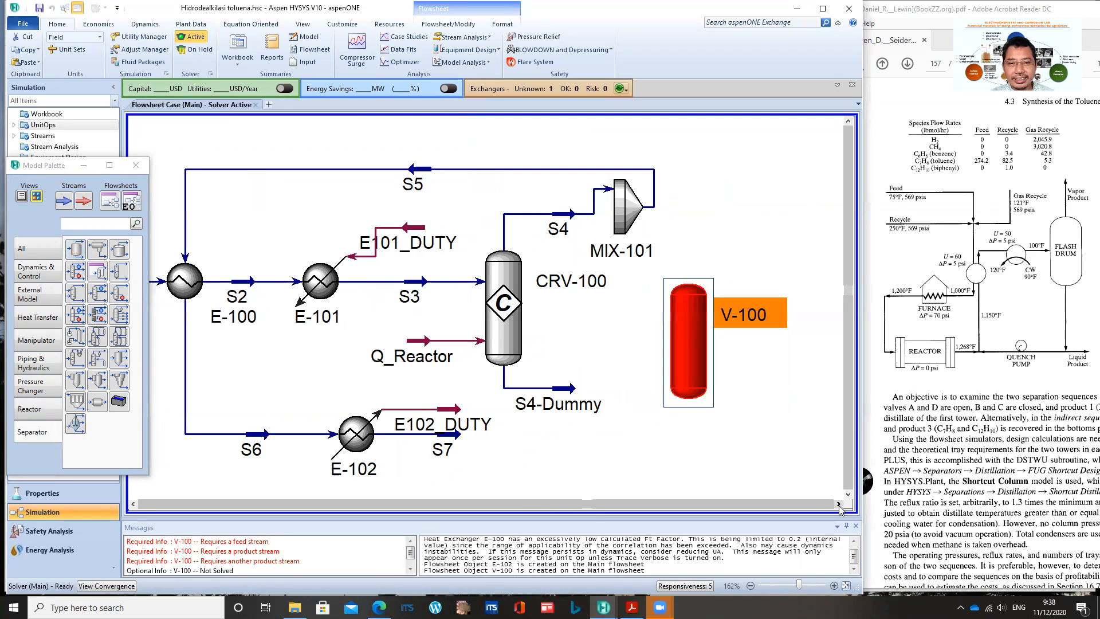
double_click(682, 348)
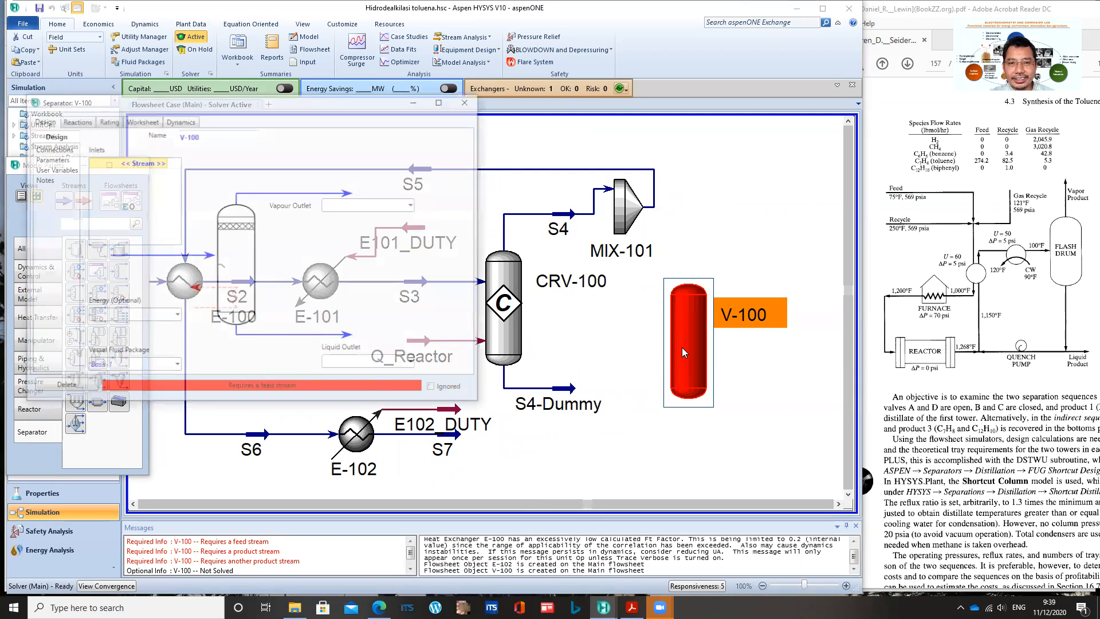
left_click(159, 162)
left_click(105, 189)
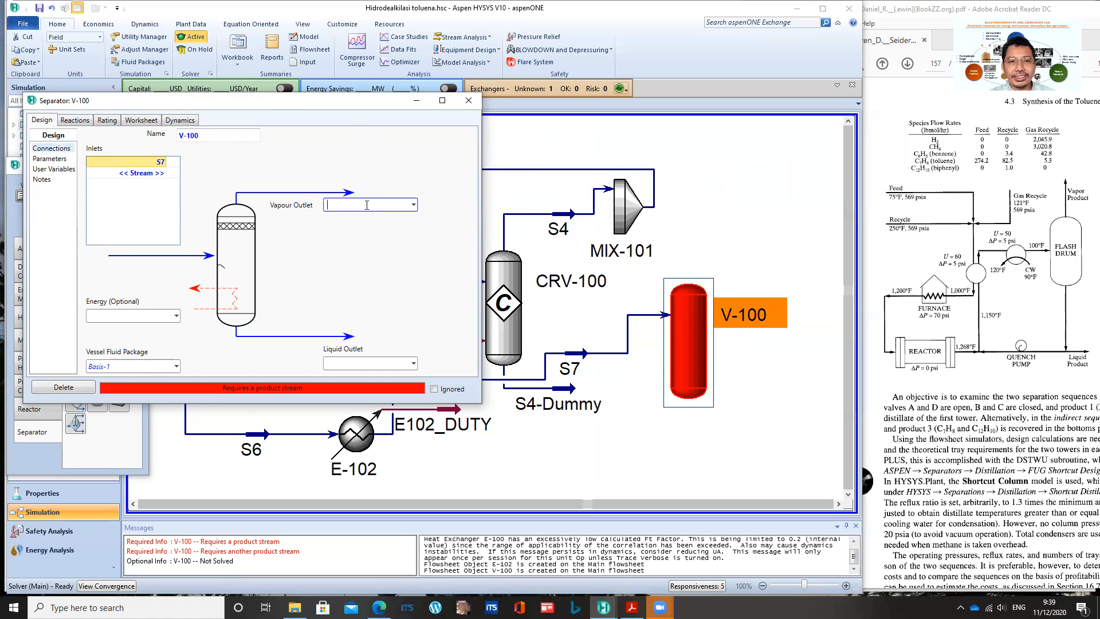
type("Vapor Produ")
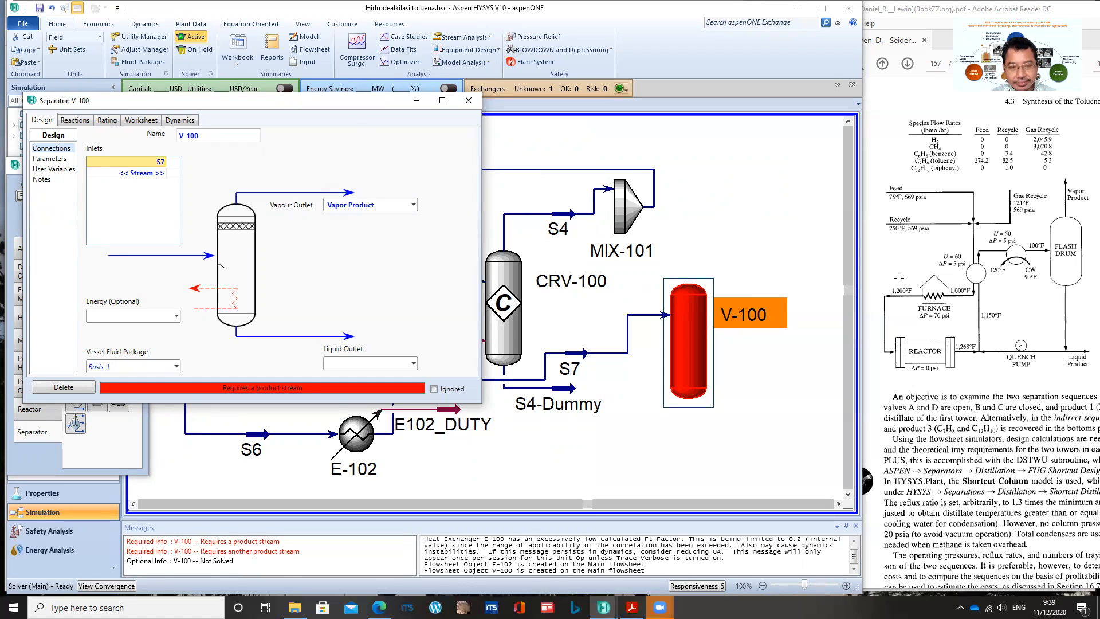
type("ct")
key("Return")
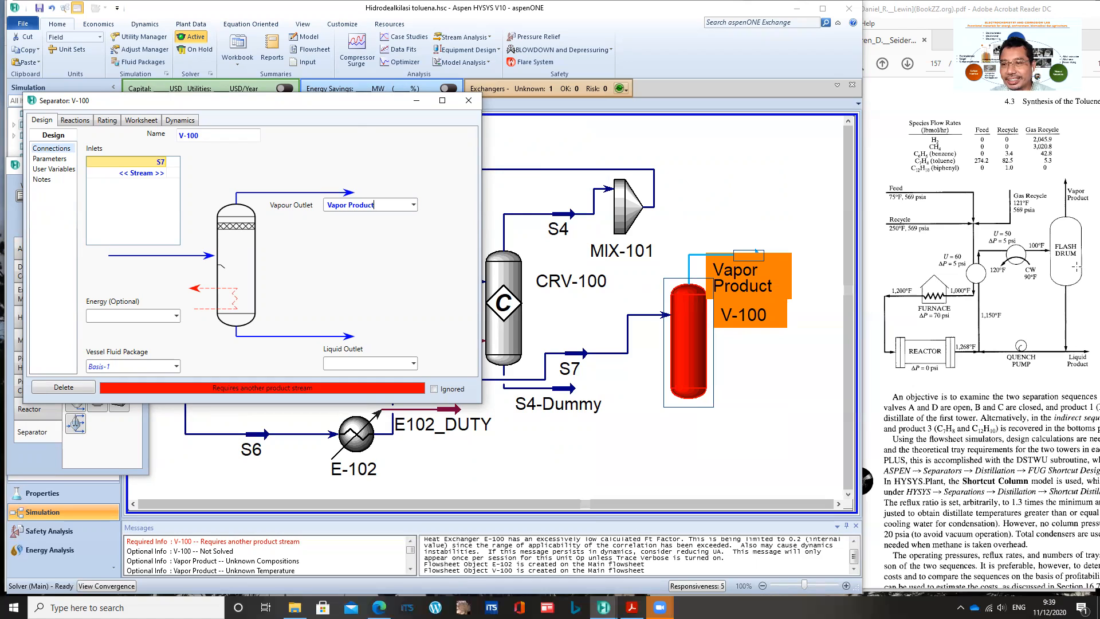
- Give the separator the liquid outlet stream S8 and the energy stream Q_V100
left_click(340, 363)
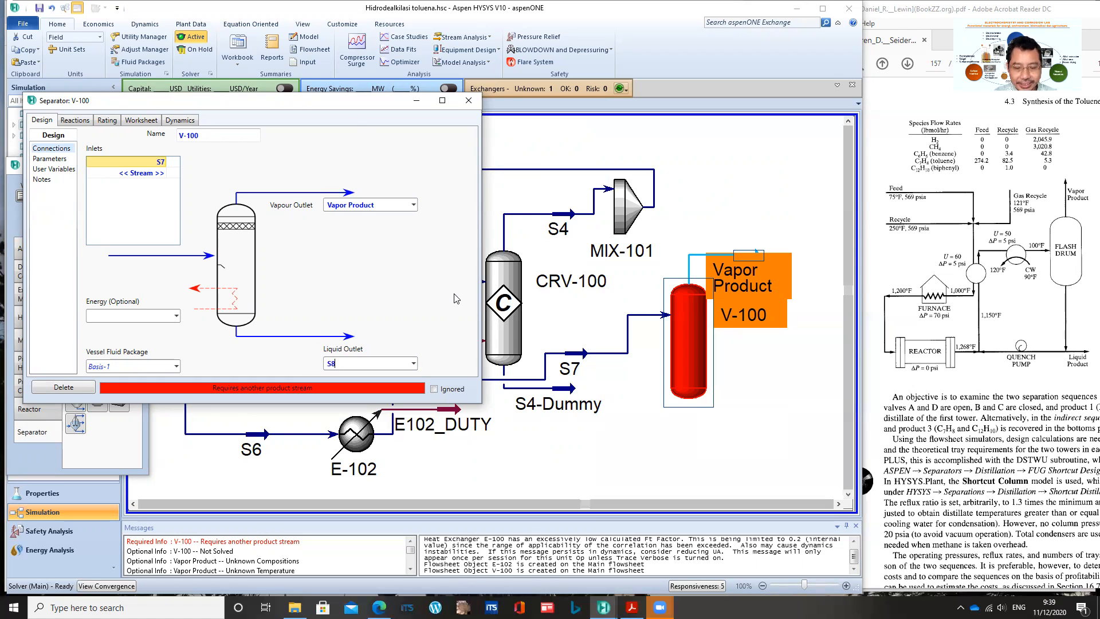
key("Return")
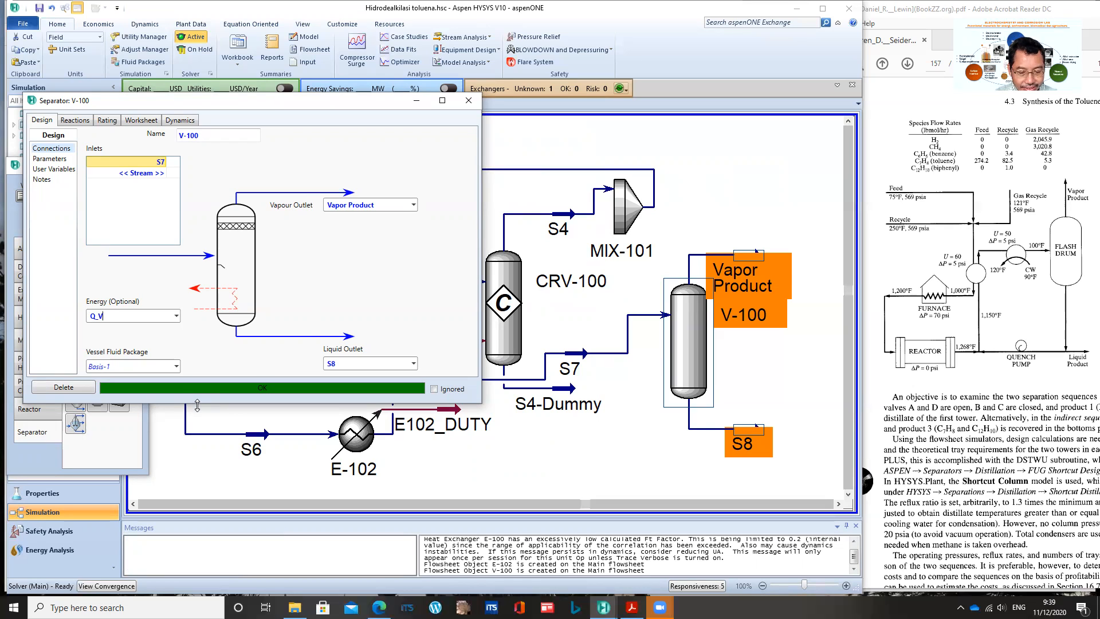
type("100")
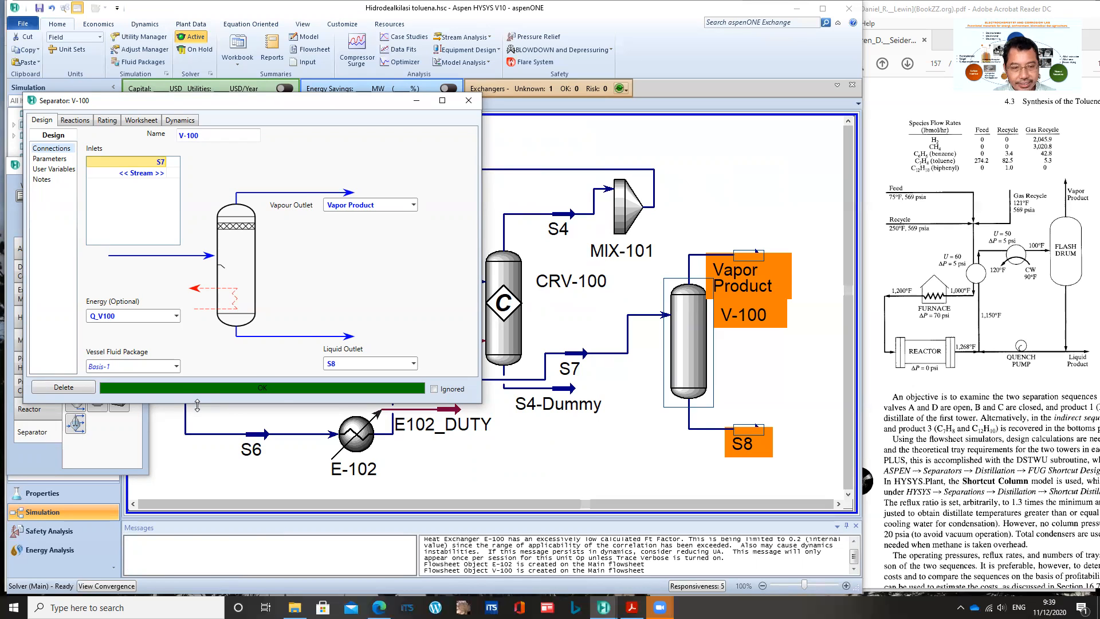
key("Return")
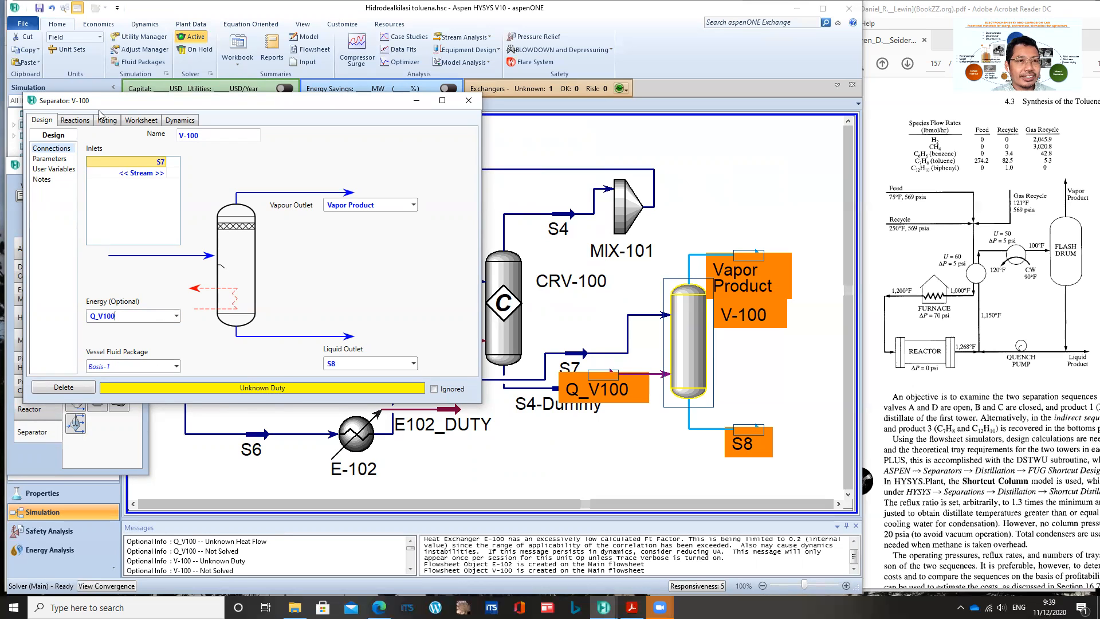
- Set the temperature of the separator's liquid outlet S8 to 100 F and close the separator's window
left_click(142, 122)
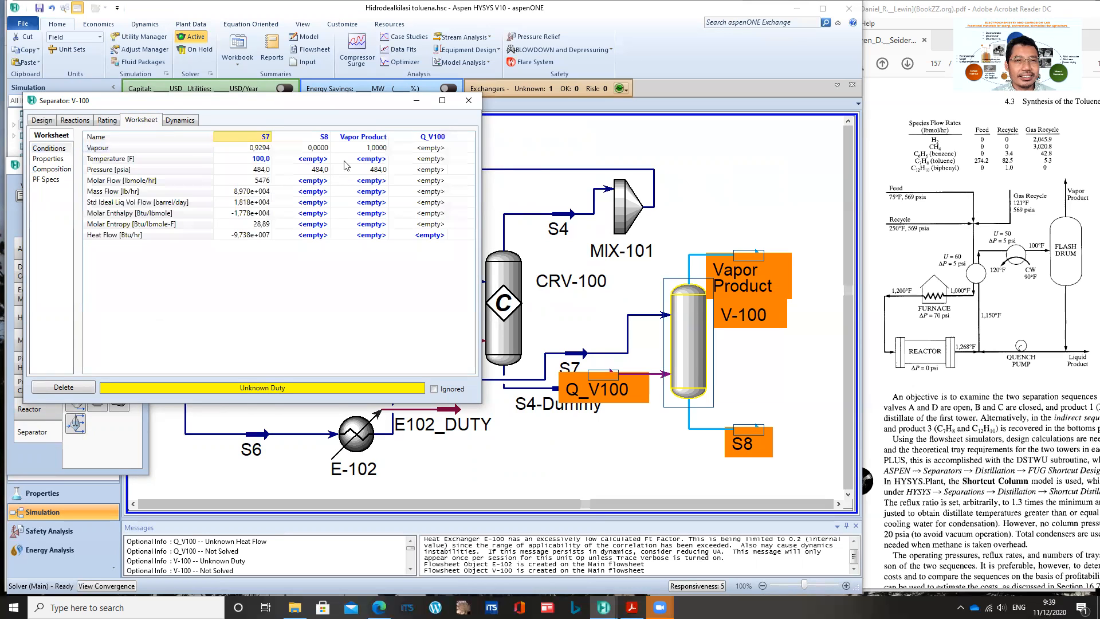
left_click(315, 160)
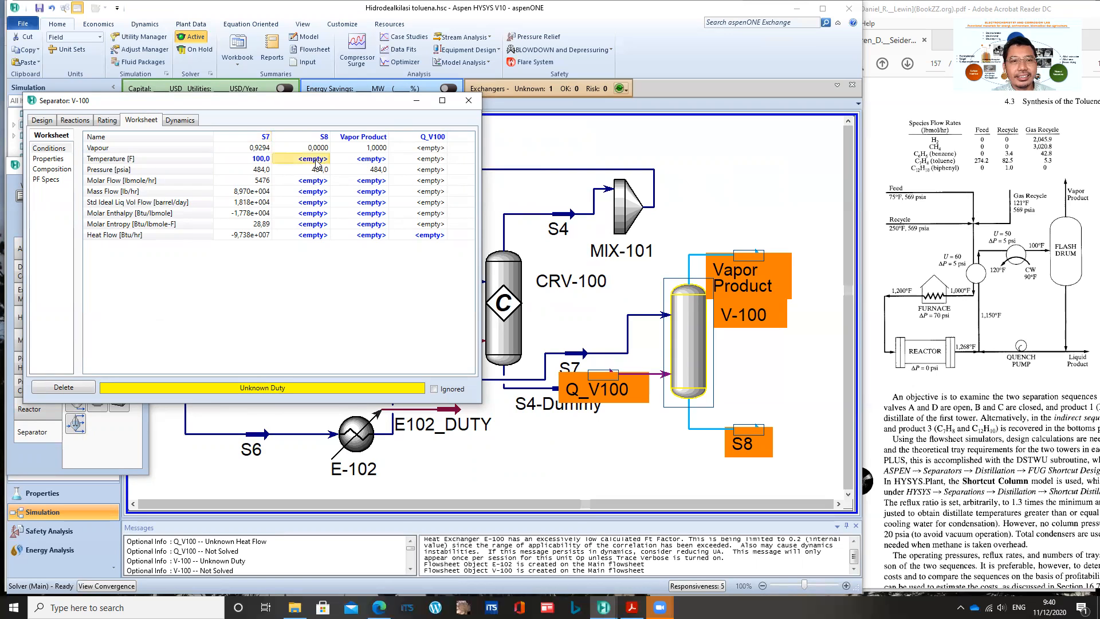
type("100")
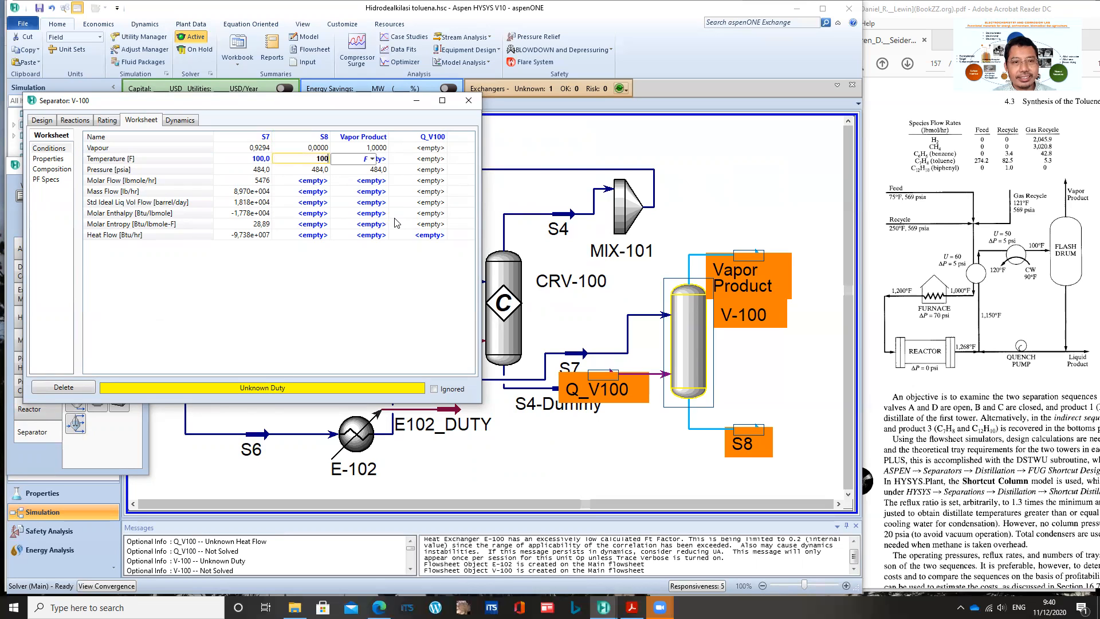
key("Return")
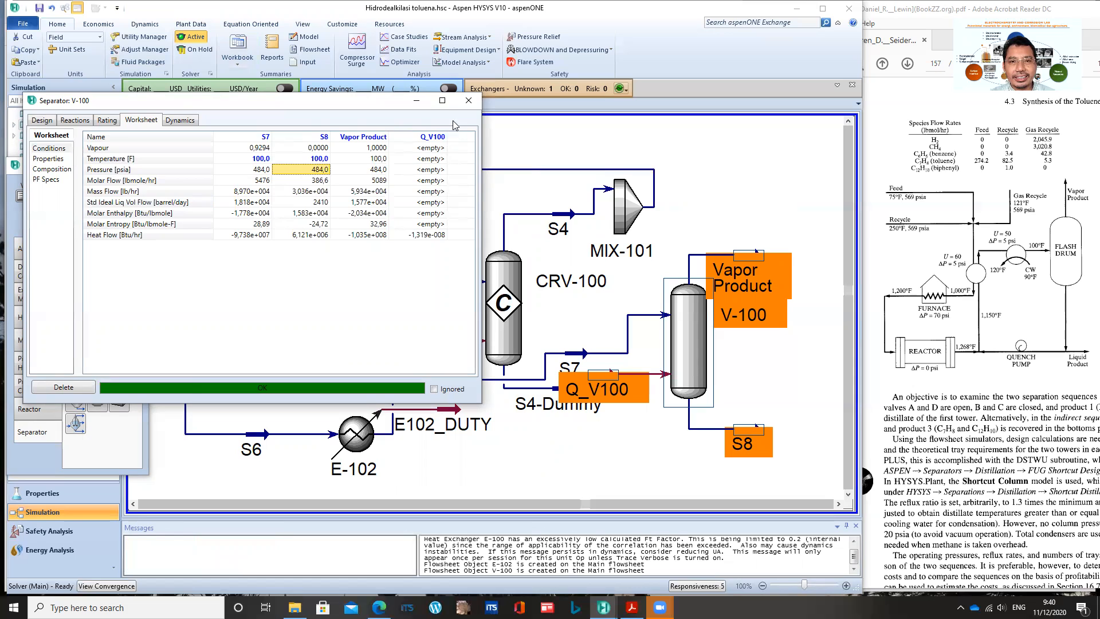
left_click(467, 103)
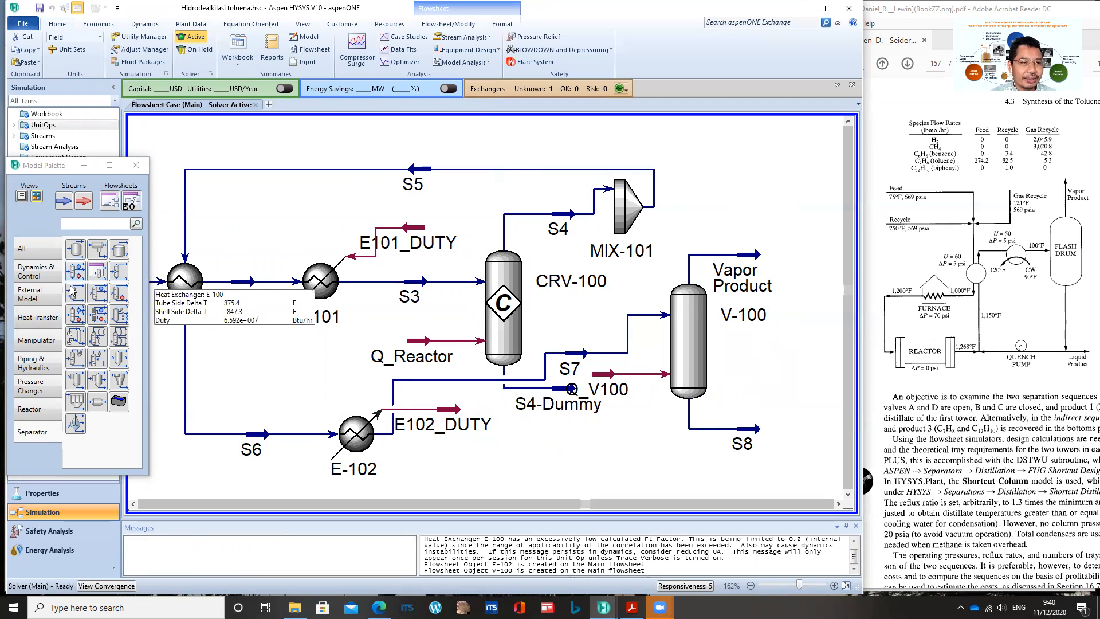
- Add a tee to the flowsheet and place it beside the end of stream S8, downstream of separator V-100
left_click(23, 251)
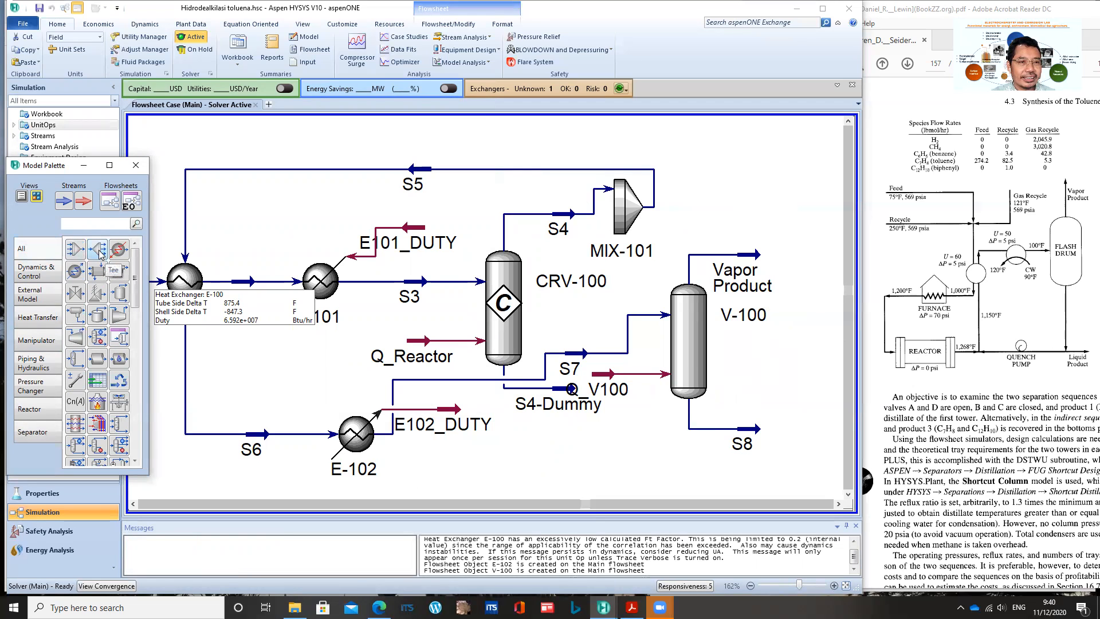
left_click_drag(100, 254, 802, 338)
left_click(838, 503)
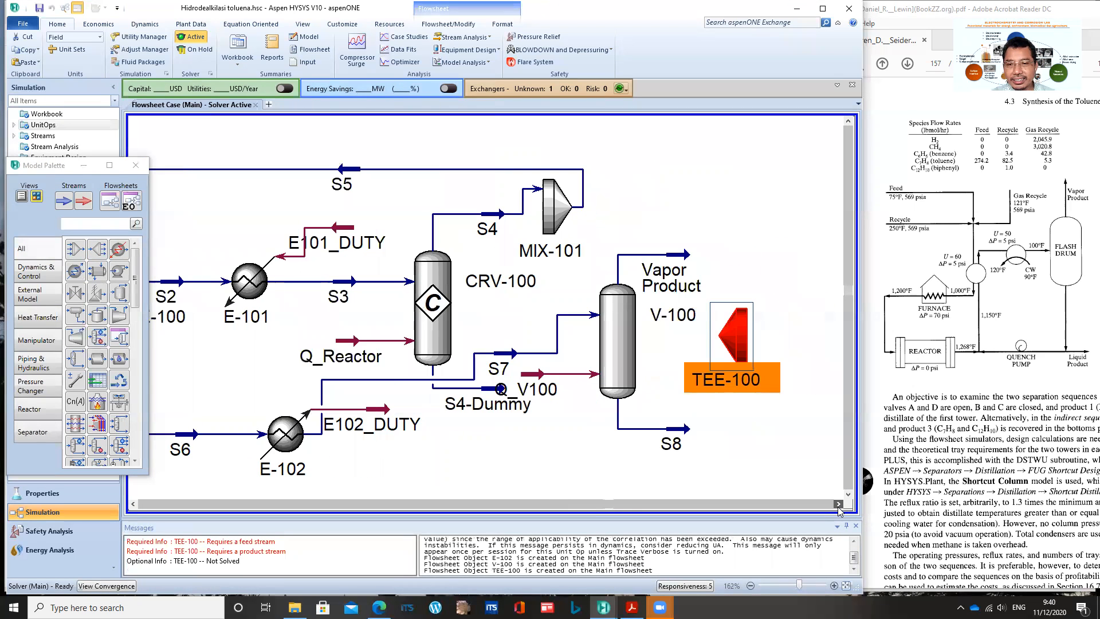
left_click_drag(741, 339, 757, 412)
- Connect the tee with inlet stream S8 and outlet streams S9 and Liquid Product
double_click(756, 412)
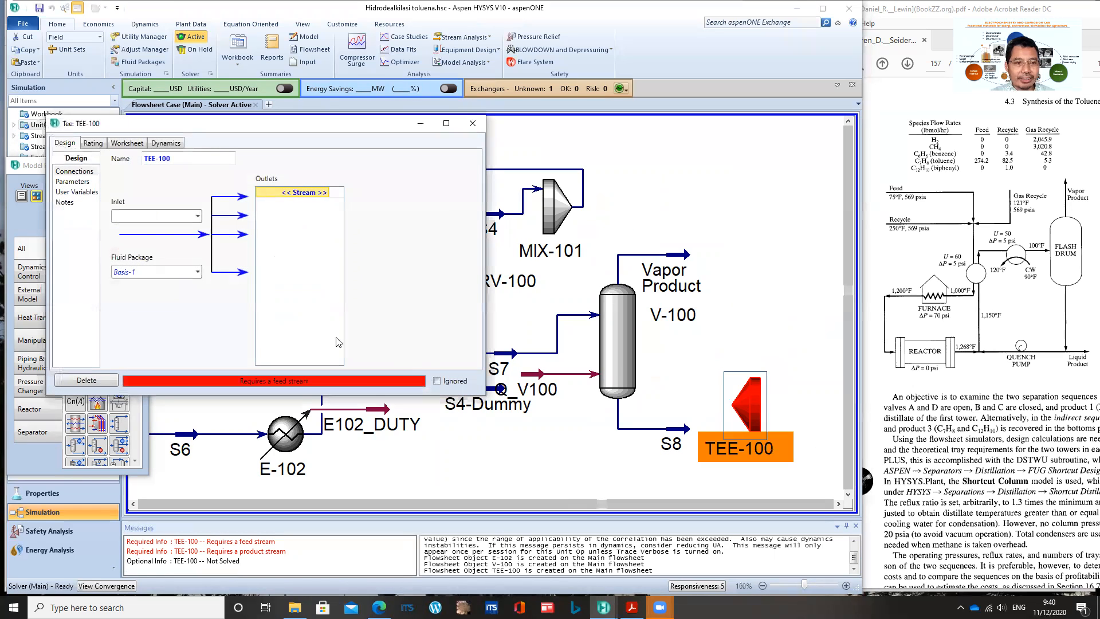
left_click(197, 217)
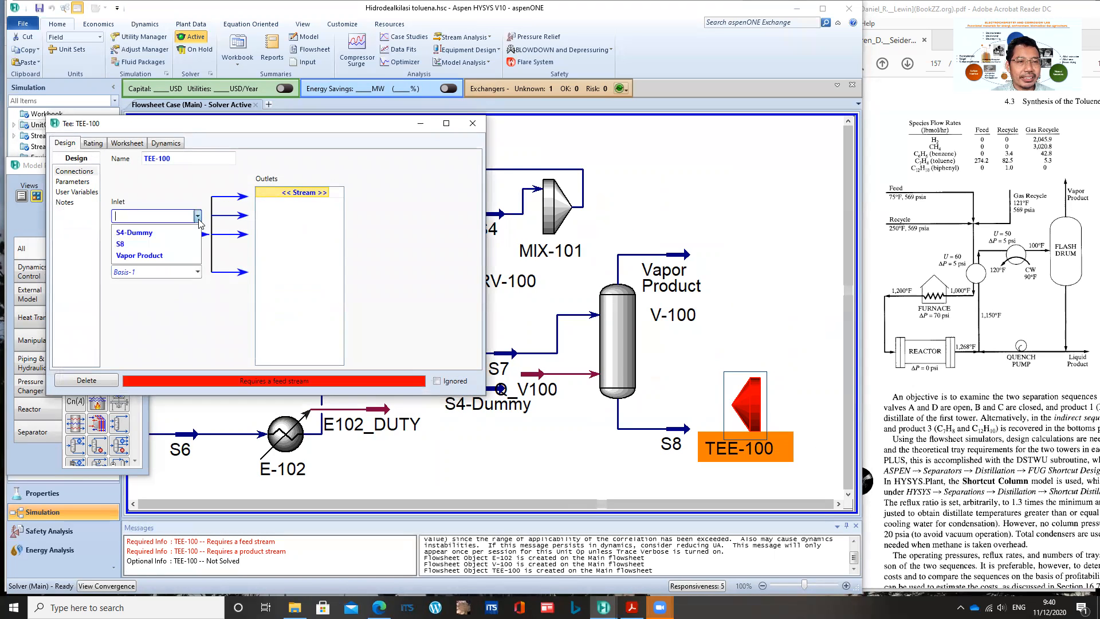
left_click(151, 244)
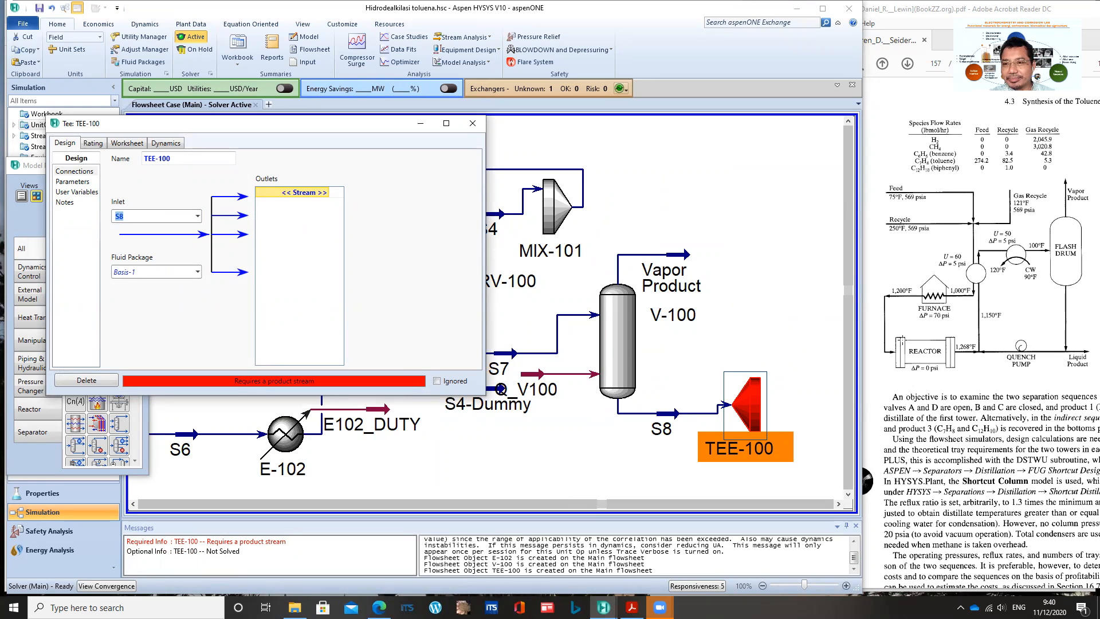
left_click(297, 193)
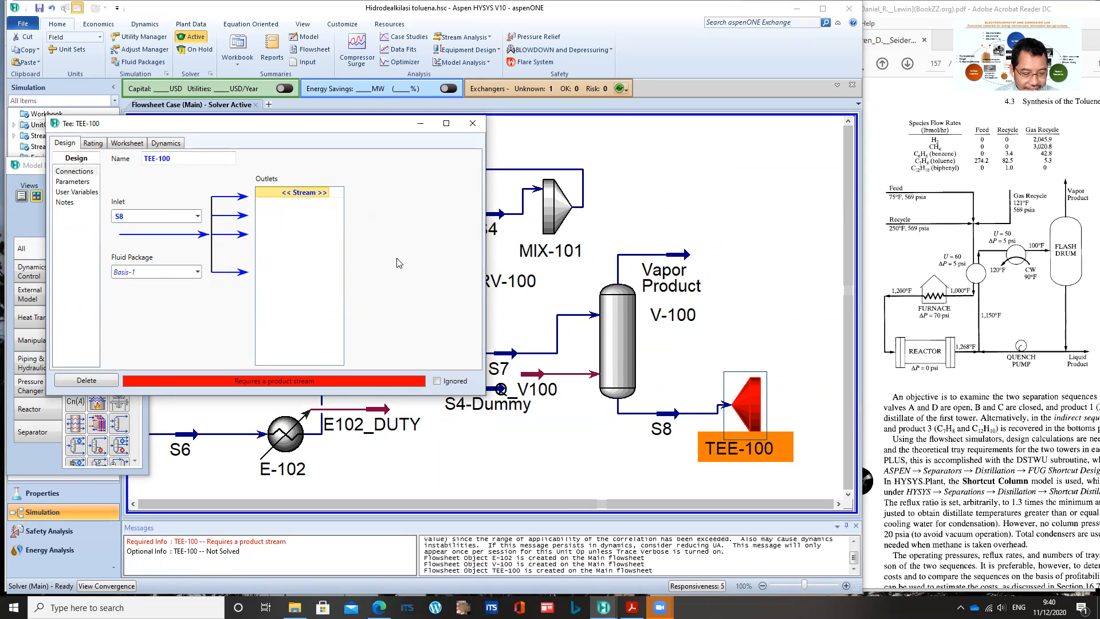
type("S9")
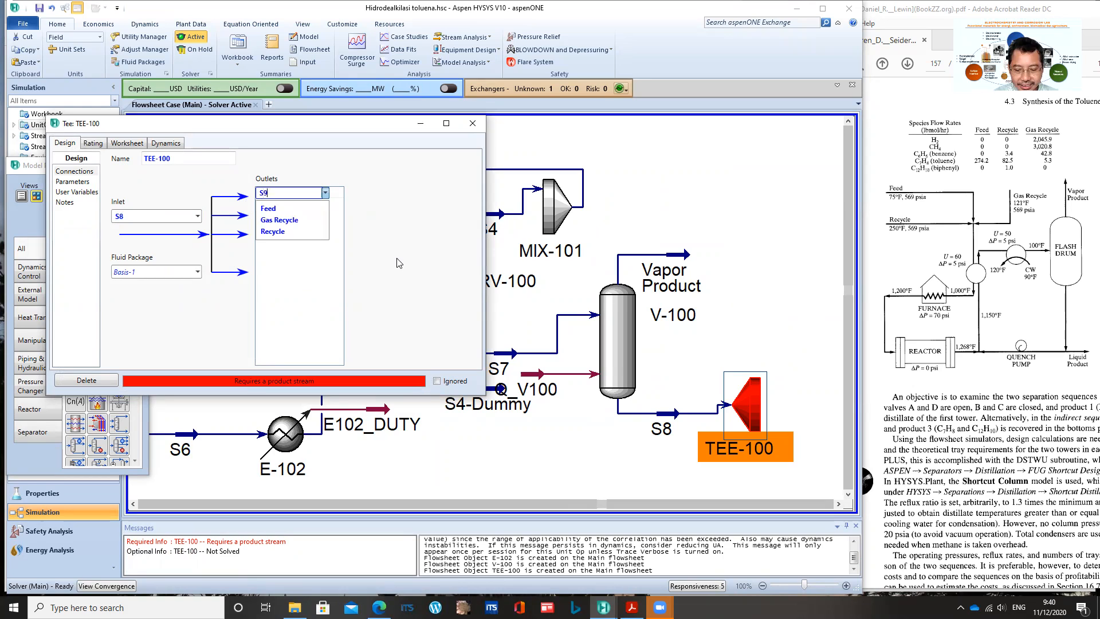
key("Return")
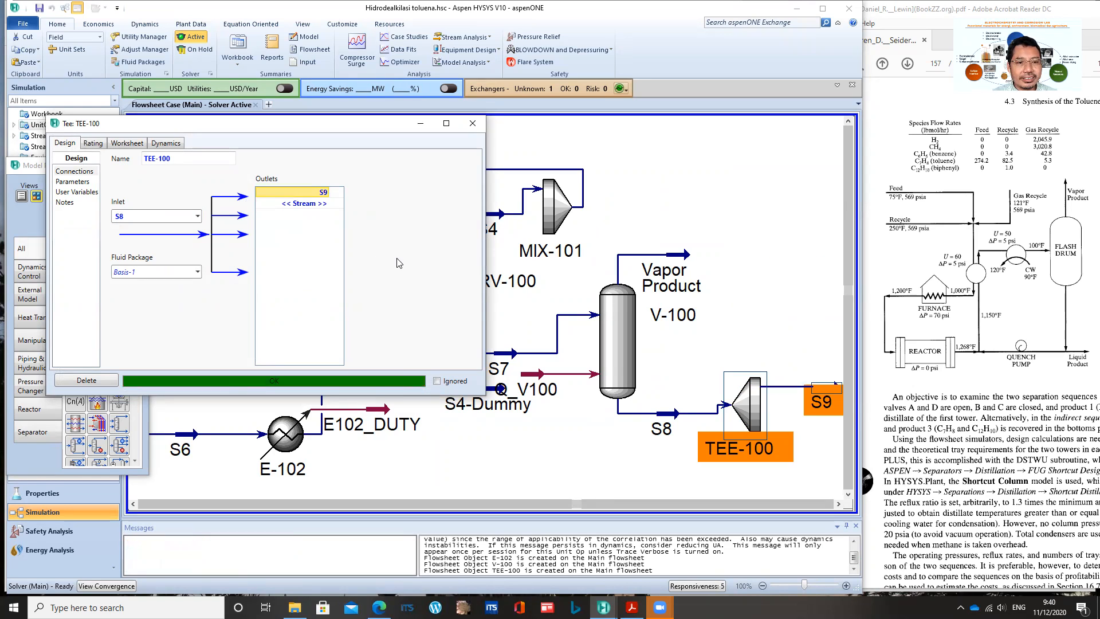
left_click(298, 207)
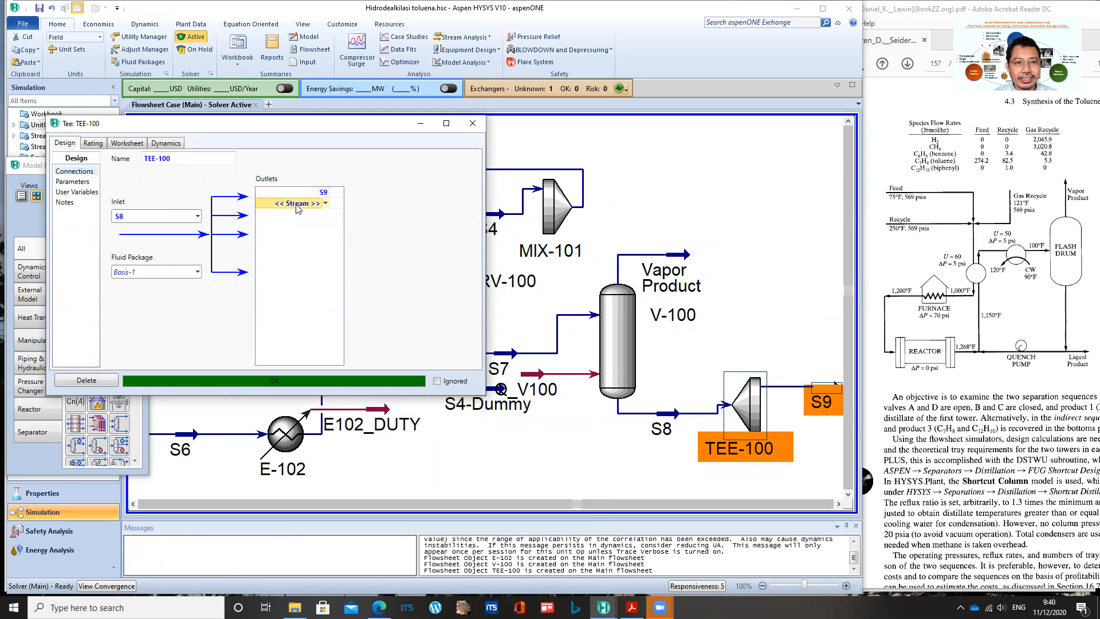
type("Liqu")
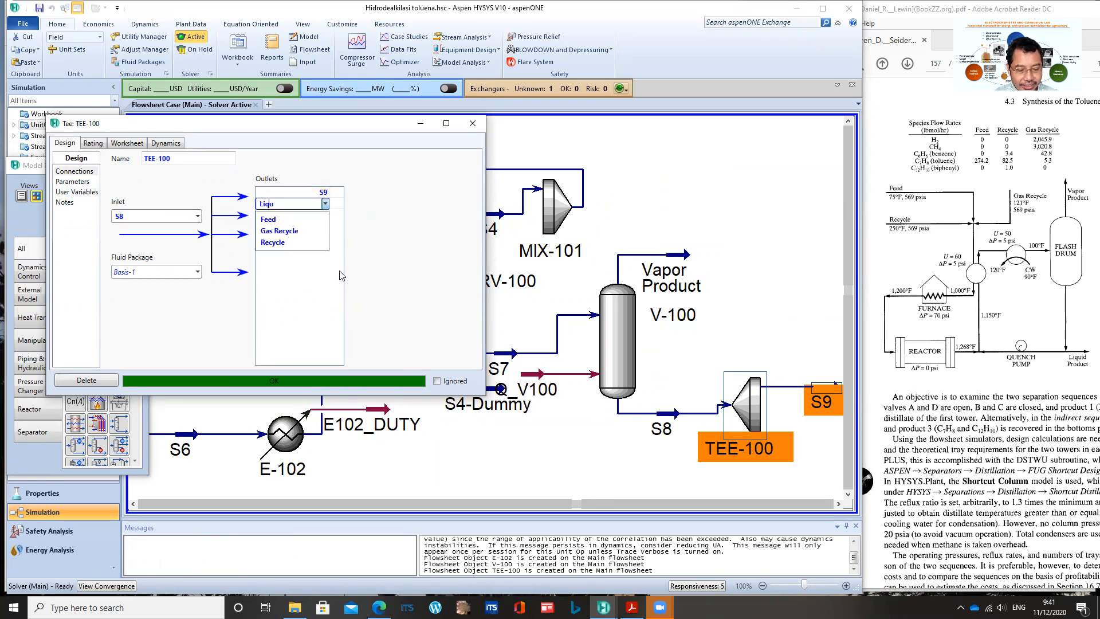
type("id Product")
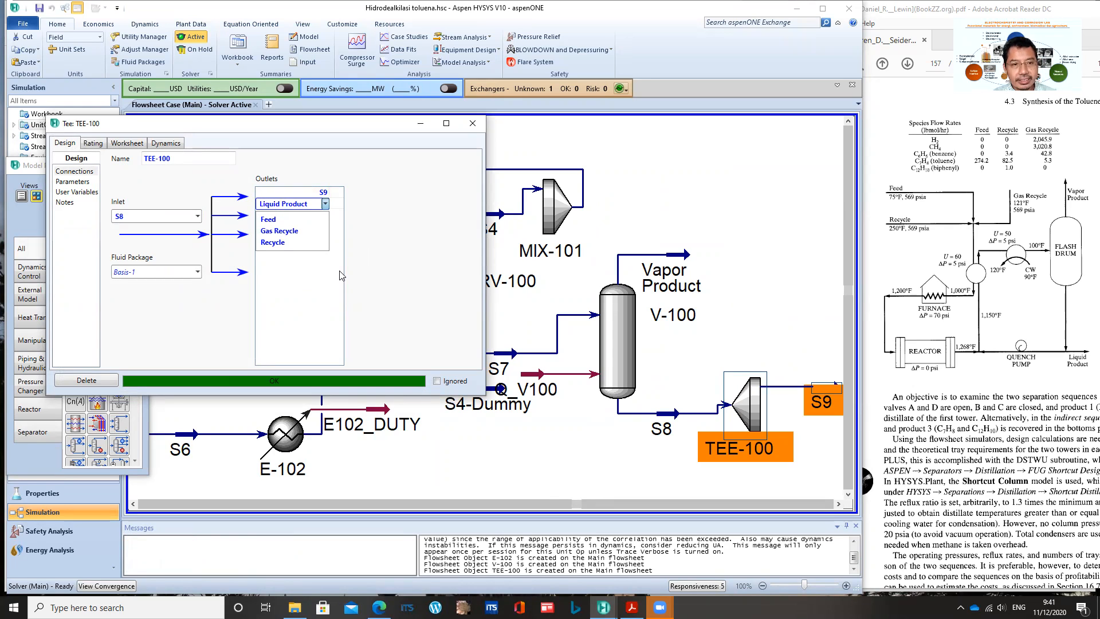
key("Return")
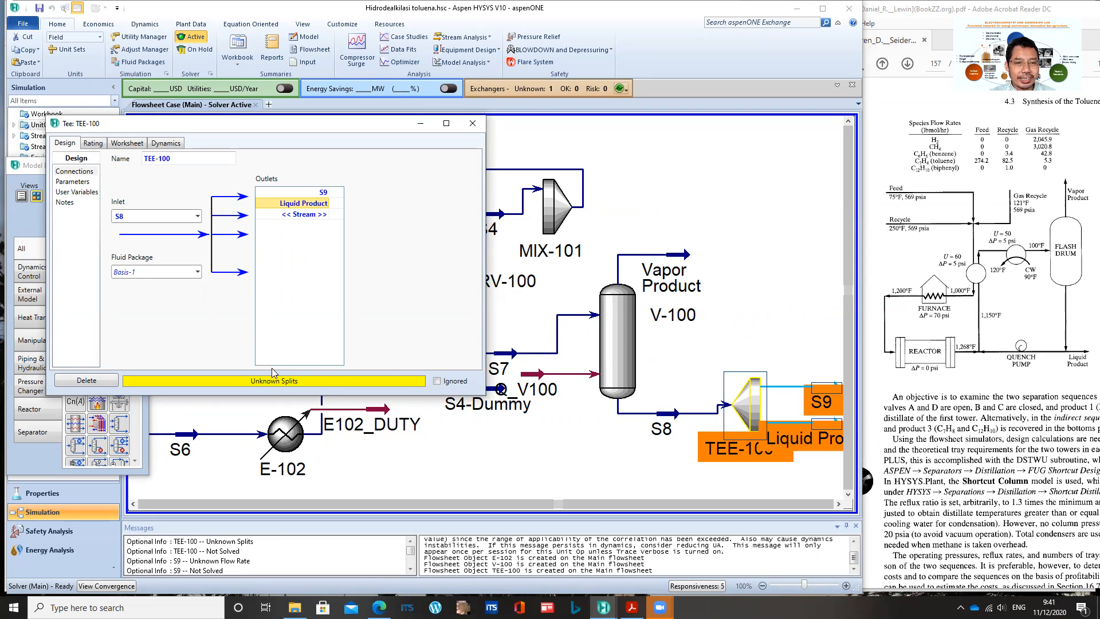
- Set the tee's flow ratio for outlet S9 to 0.4 and close the tee's window
left_click(78, 182)
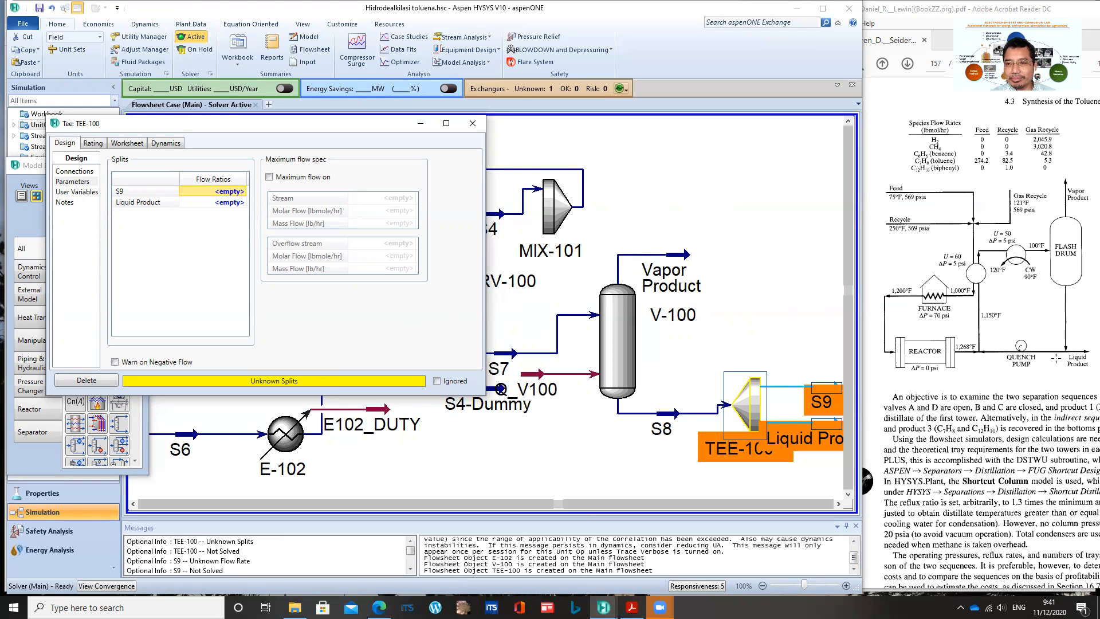
left_click(233, 194)
type("0")
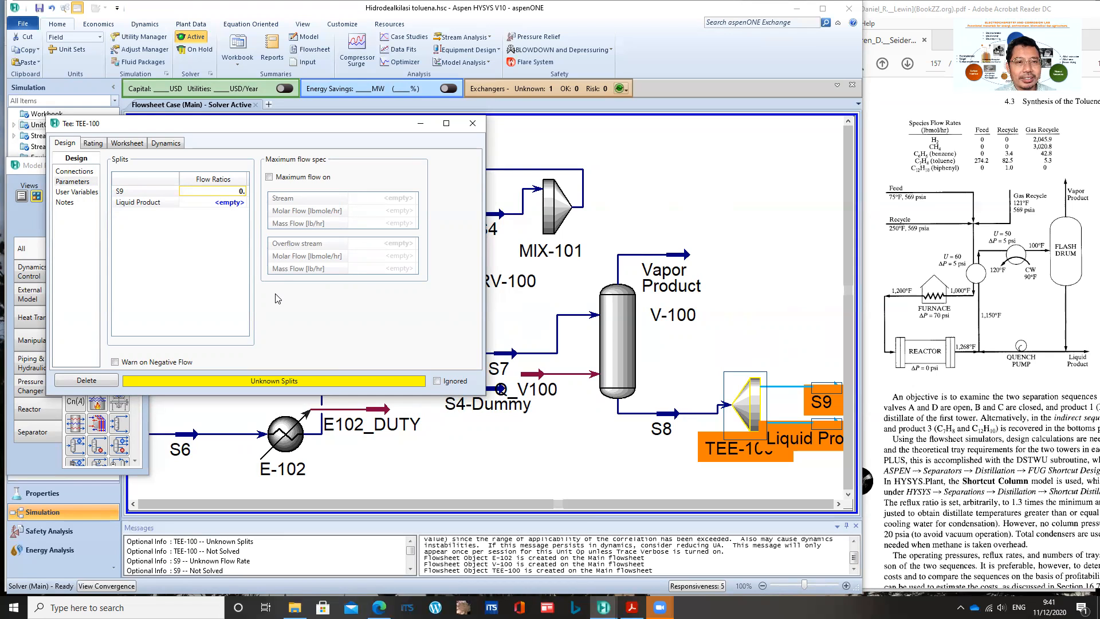
type(".4")
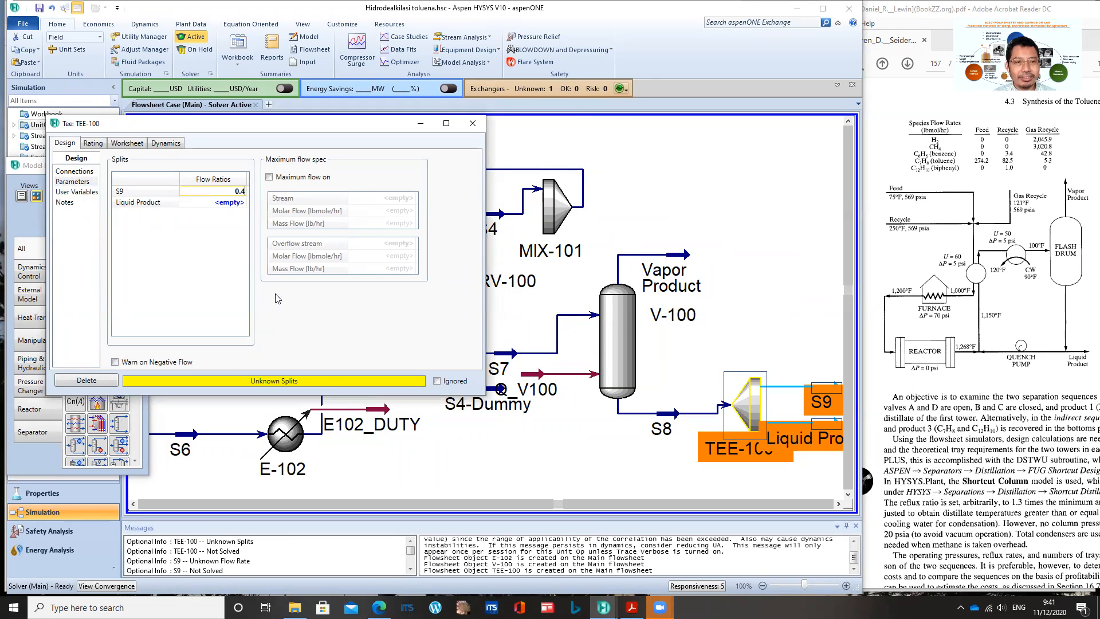
key("Return")
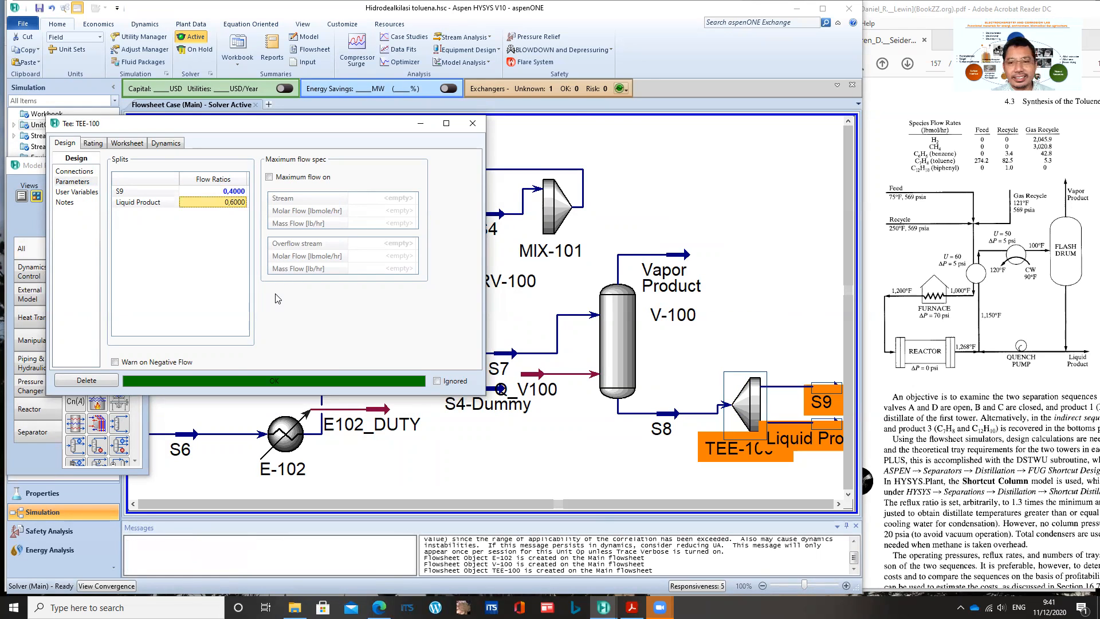
left_click(473, 125)
left_click(822, 375)
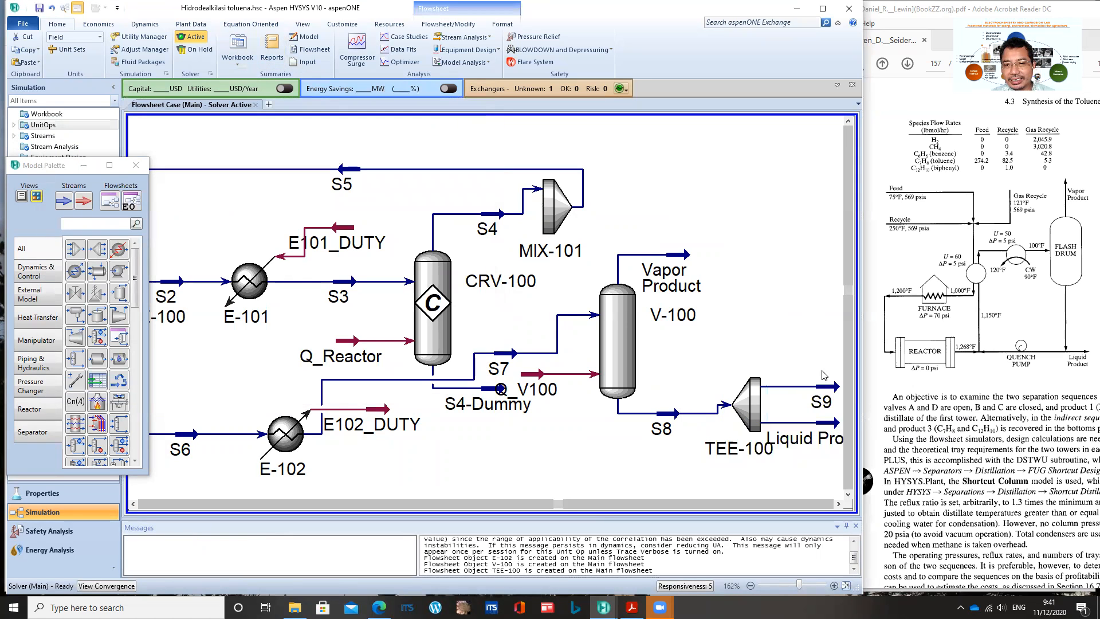
- Add a pump to the flowsheet, in the free area beyond the separator's Vapor Product stream
mouse_move(828, 391)
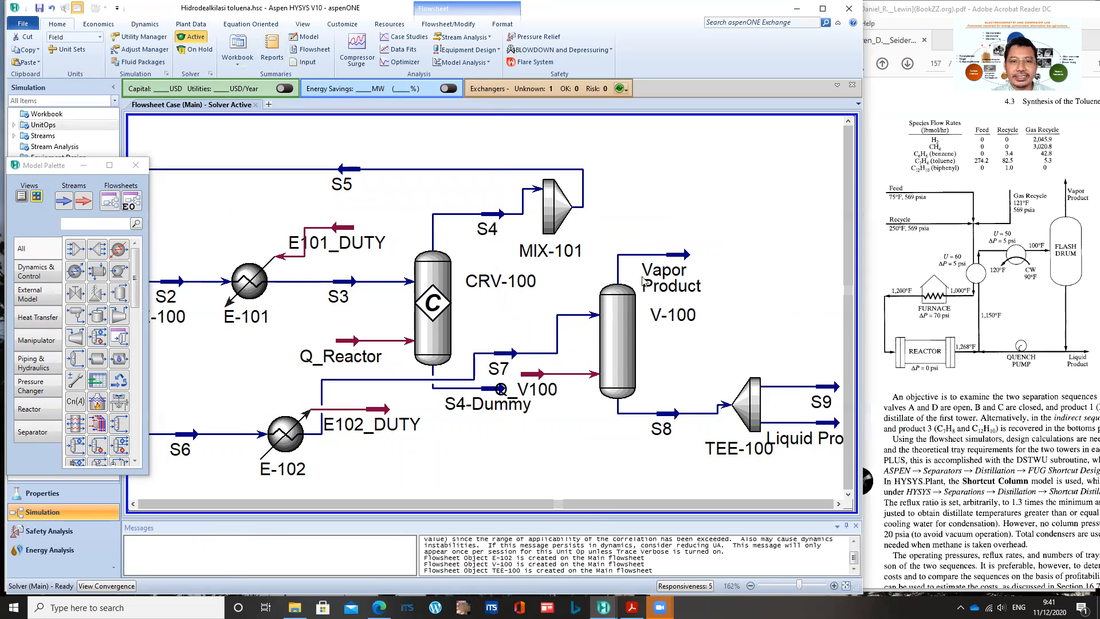
mouse_move(496, 217)
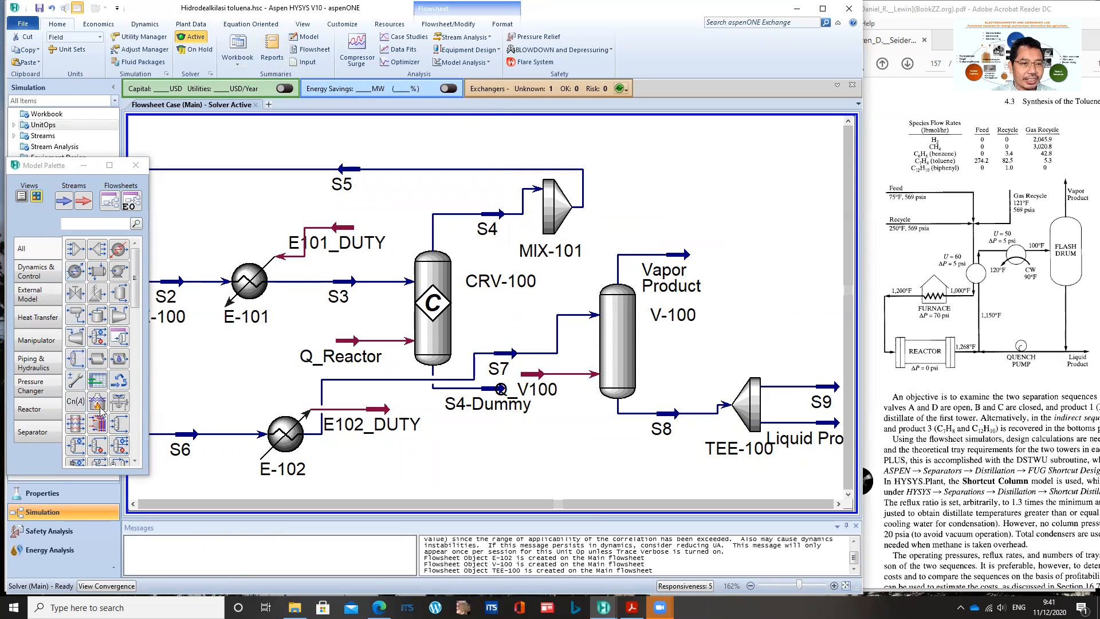
left_click_drag(119, 274, 764, 241)
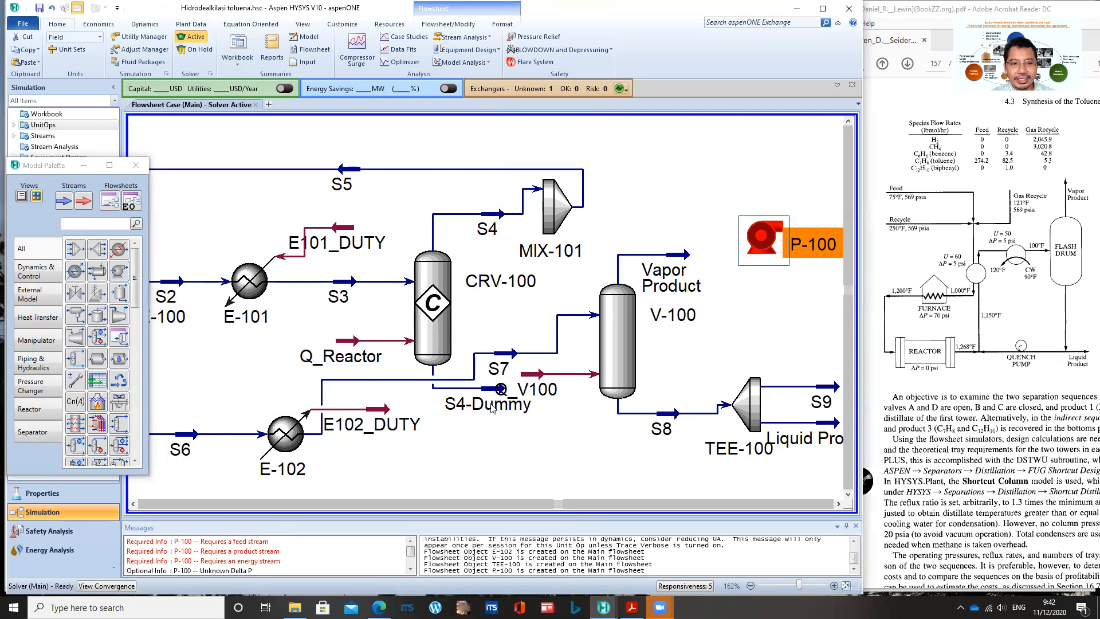
scroll(536, 364, "down", 3)
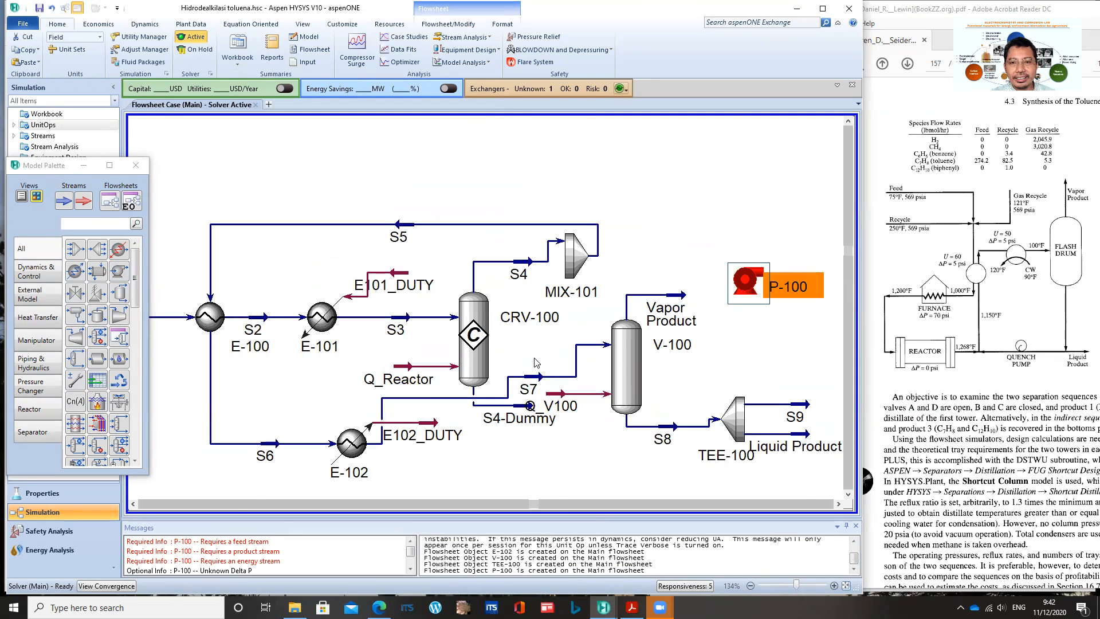
- Connect pump P-100 with inlet stream S9, outlet stream S10 and energy stream P_P100, and close its window
scroll(536, 363, "down", 3)
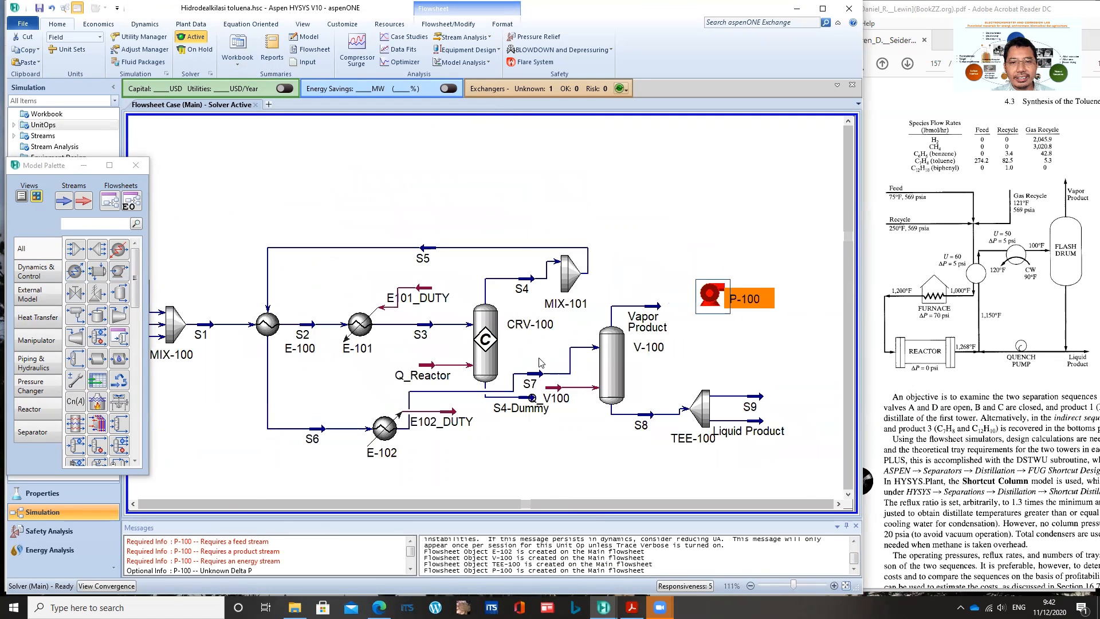
double_click(711, 296)
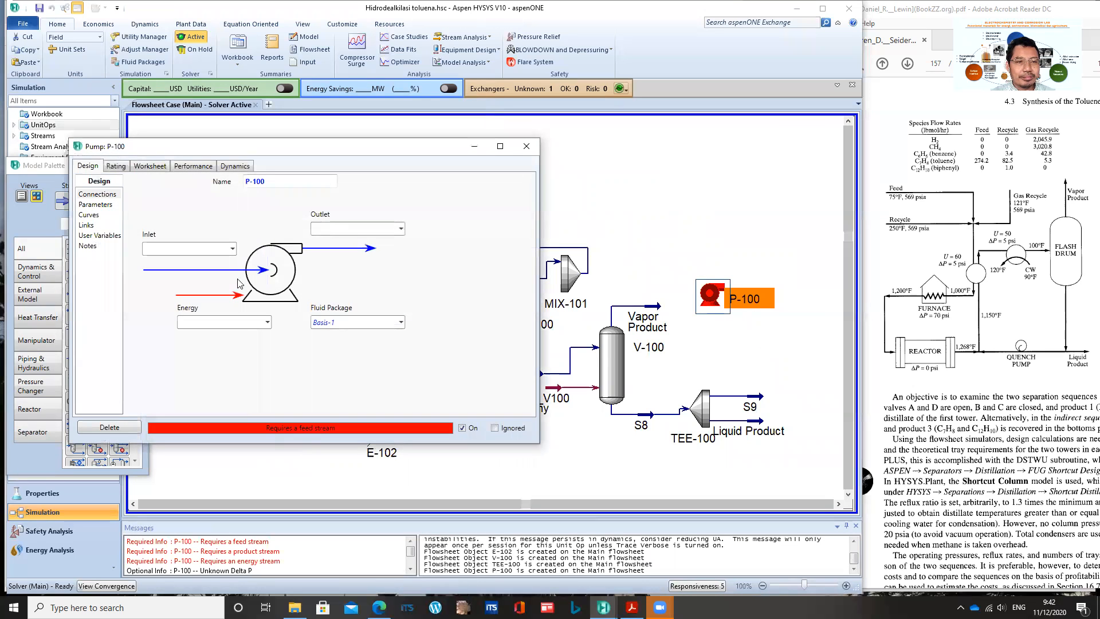
left_click(233, 250)
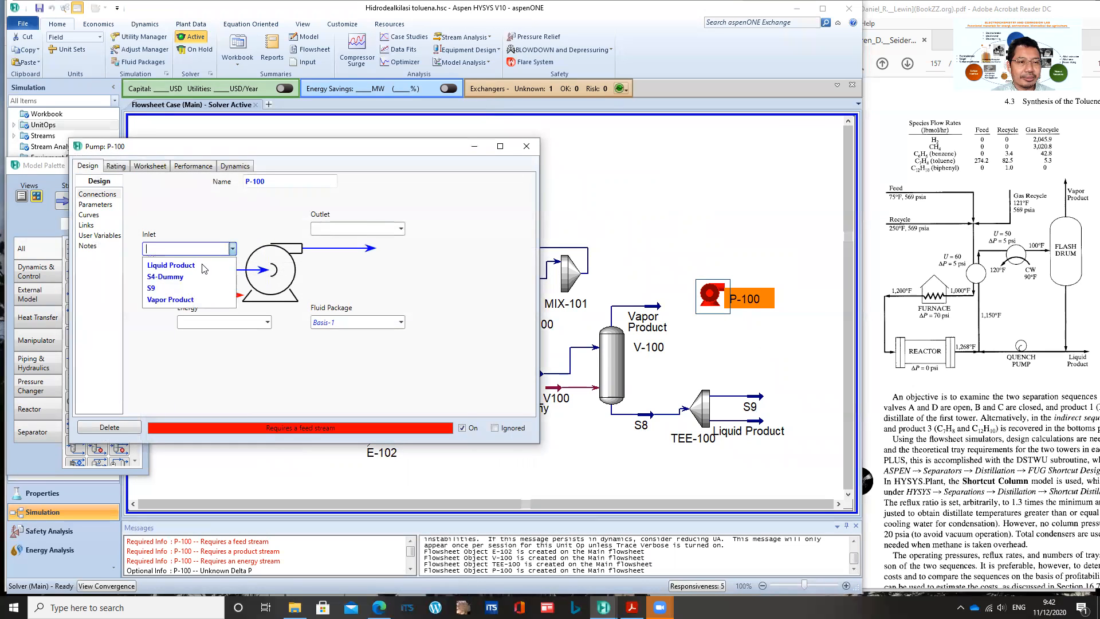
left_click(172, 295)
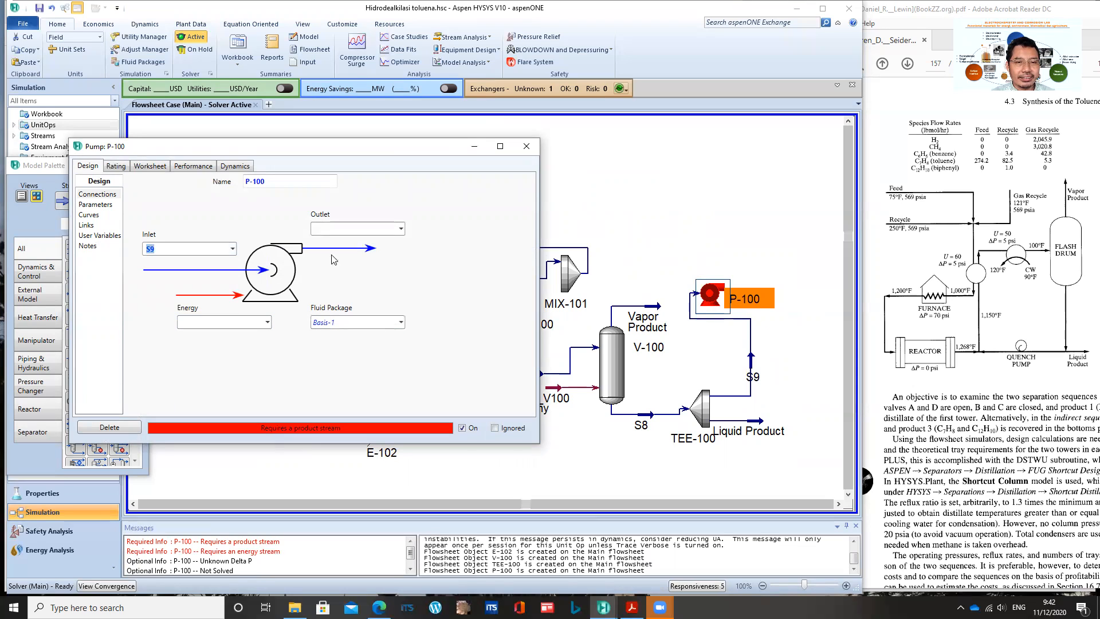
left_click(345, 231)
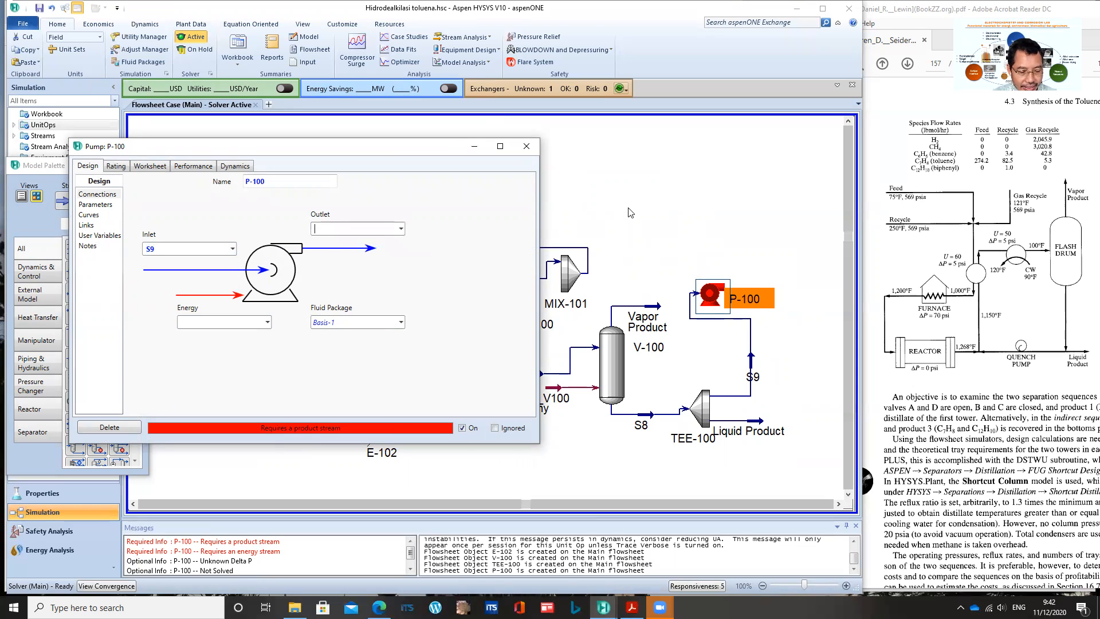
type("S10")
key("Return")
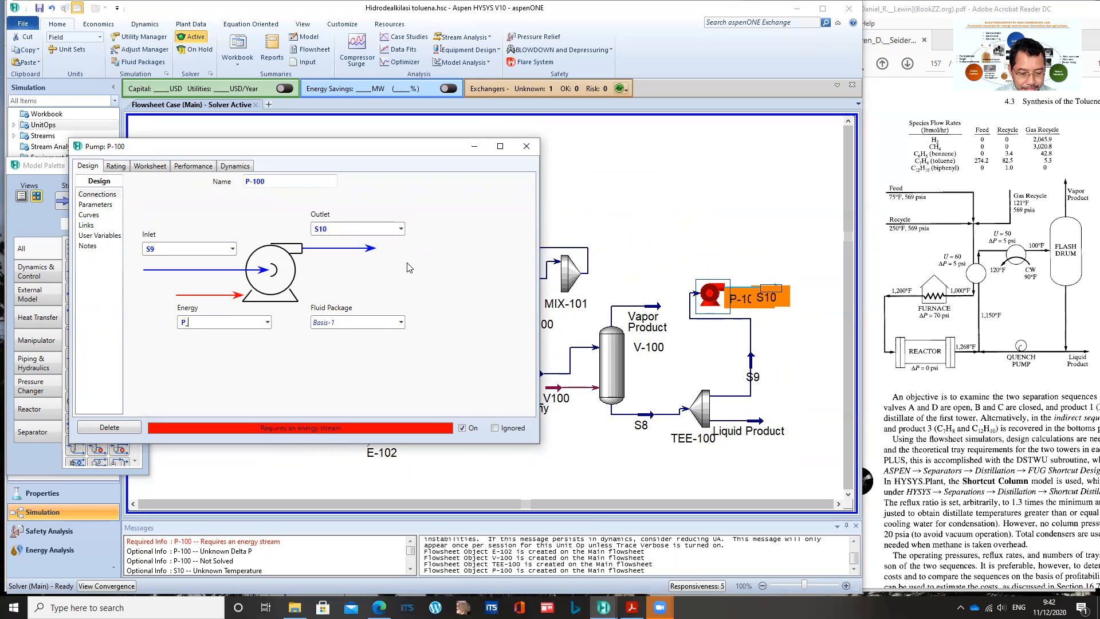
type("00")
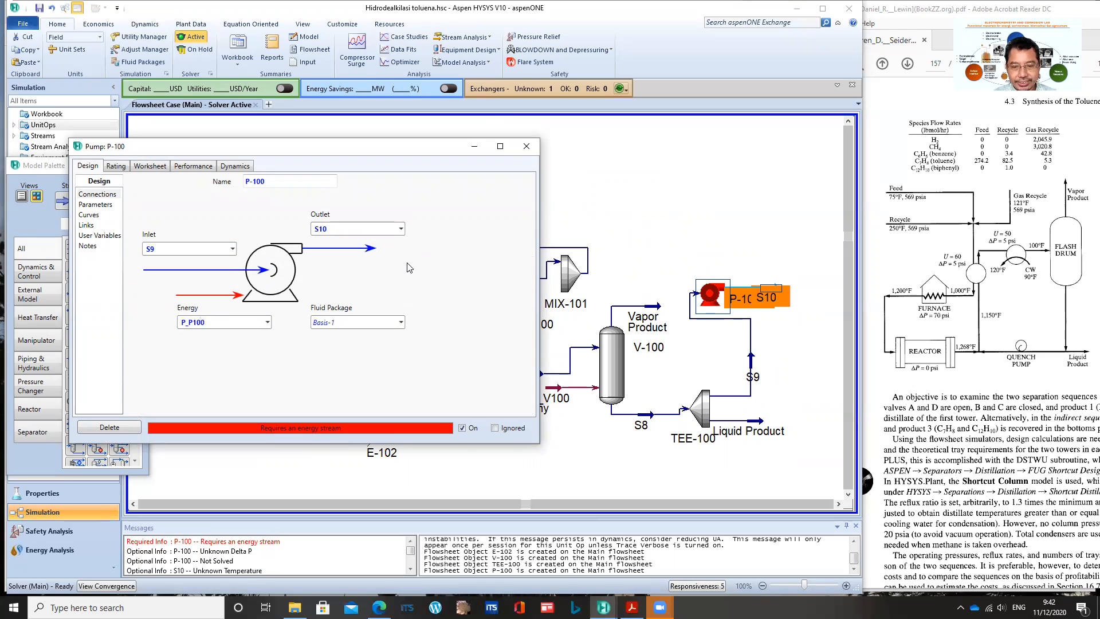
key("Return")
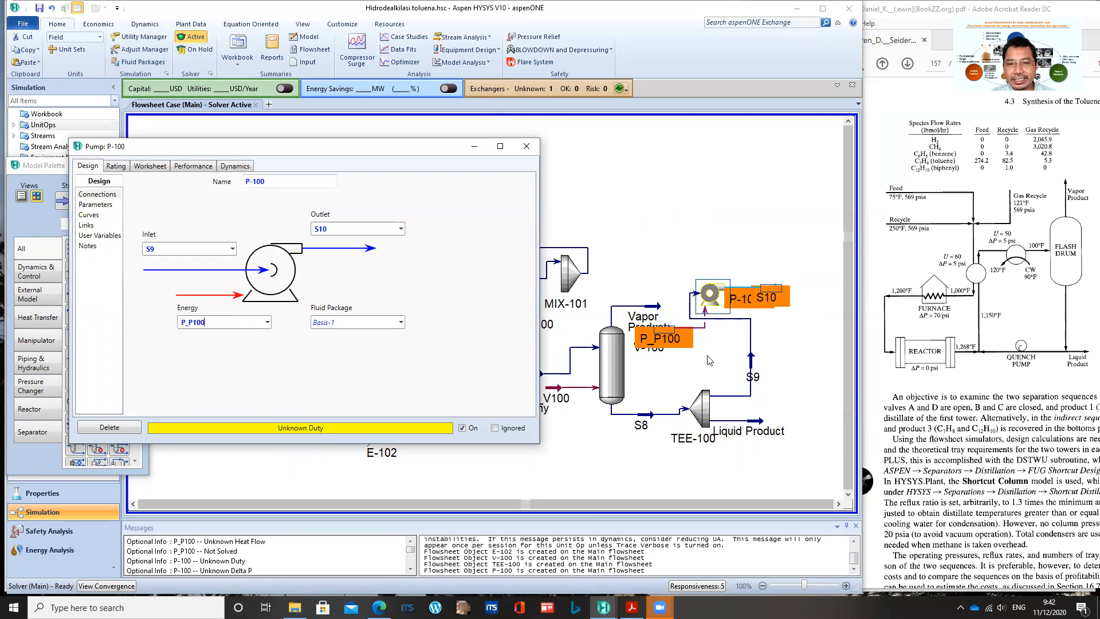
left_click(526, 146)
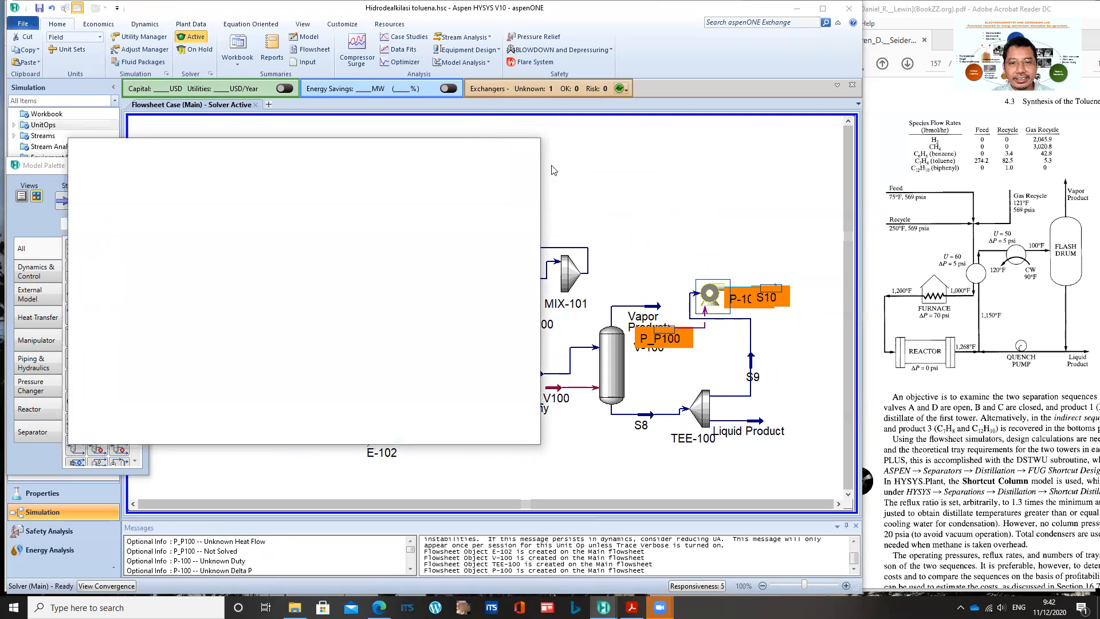
- Set the pressure of pump outlet stream S10 to 494 psia and return to the flowsheet
mouse_move(528, 284)
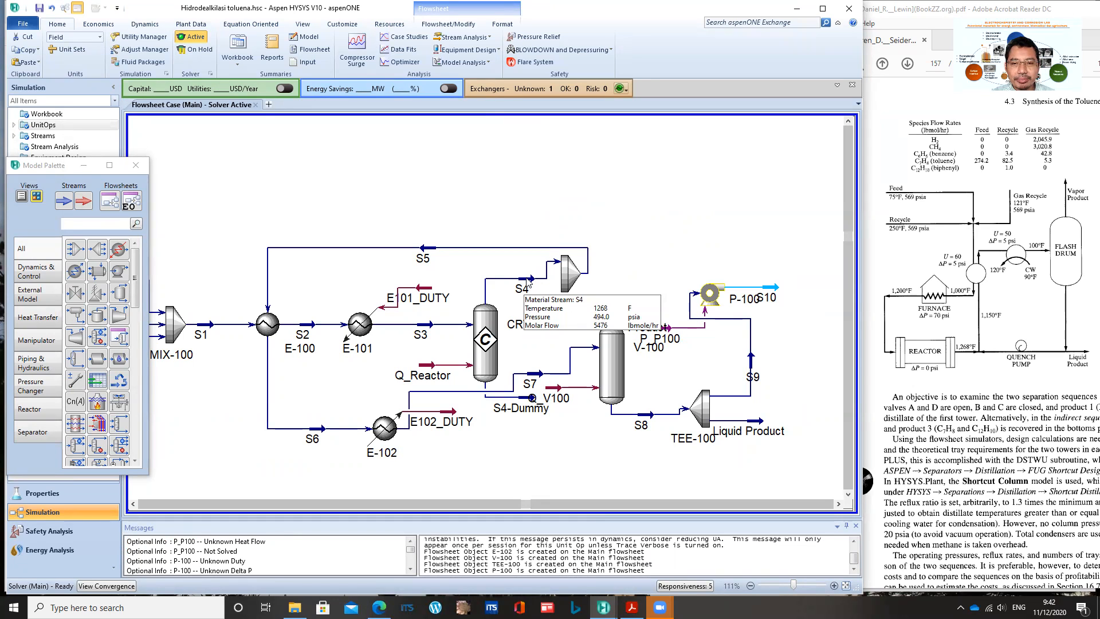
mouse_move(752, 364)
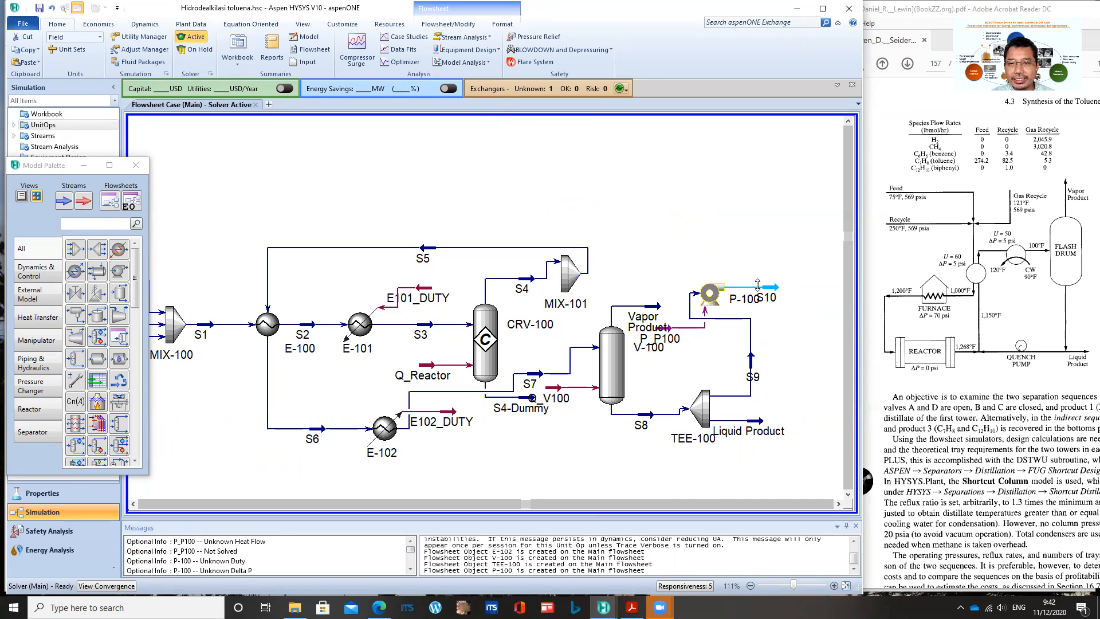
double_click(775, 290)
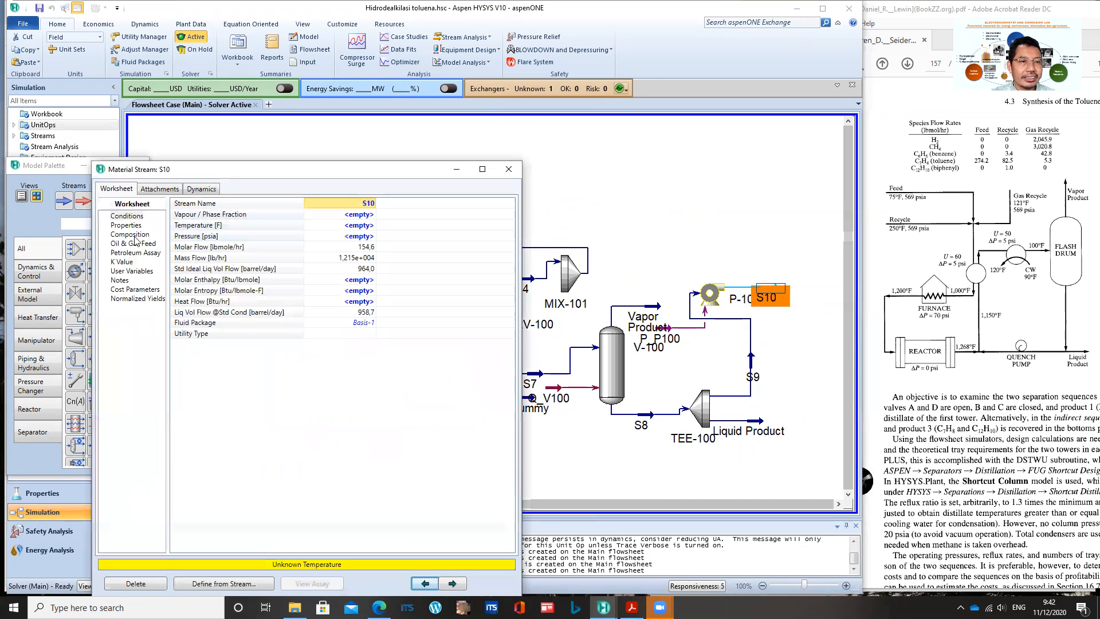
left_click(357, 237)
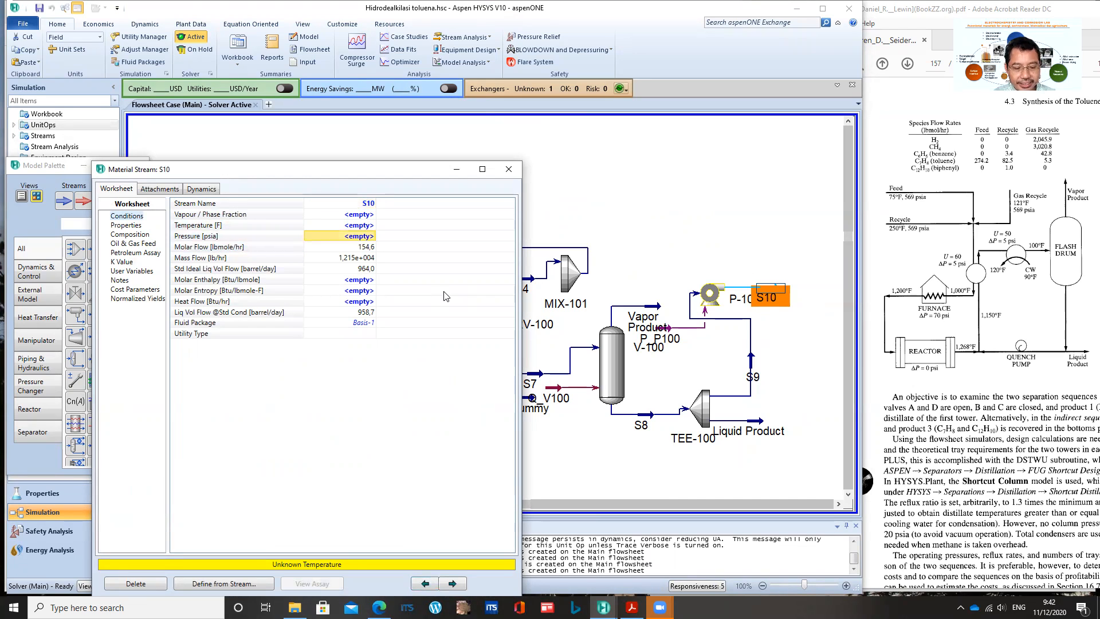
type("494")
key("Return")
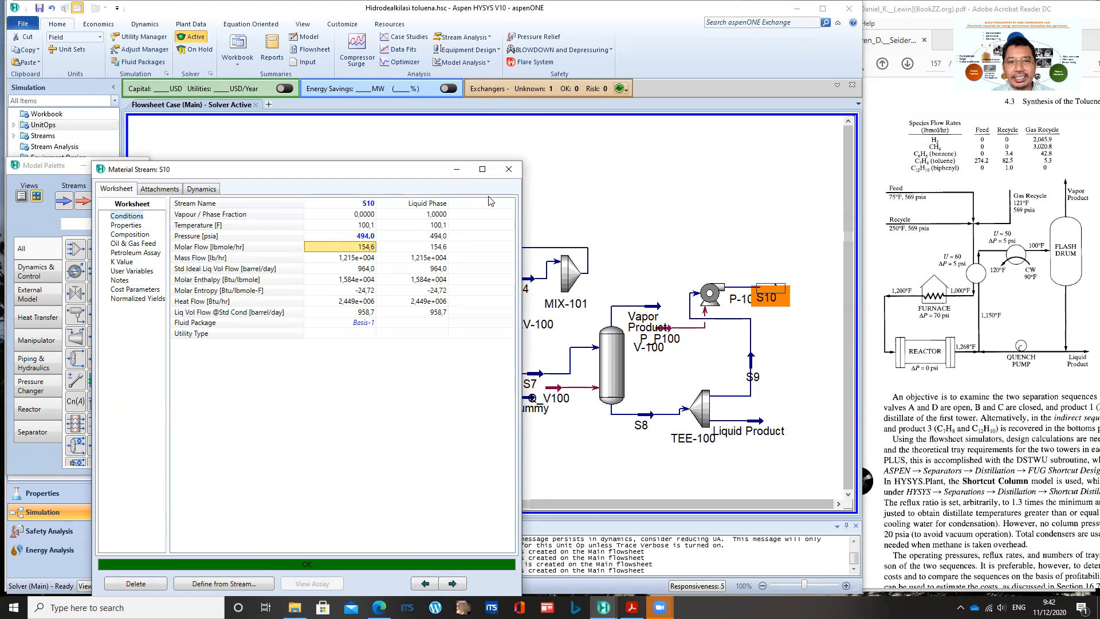
left_click(689, 210)
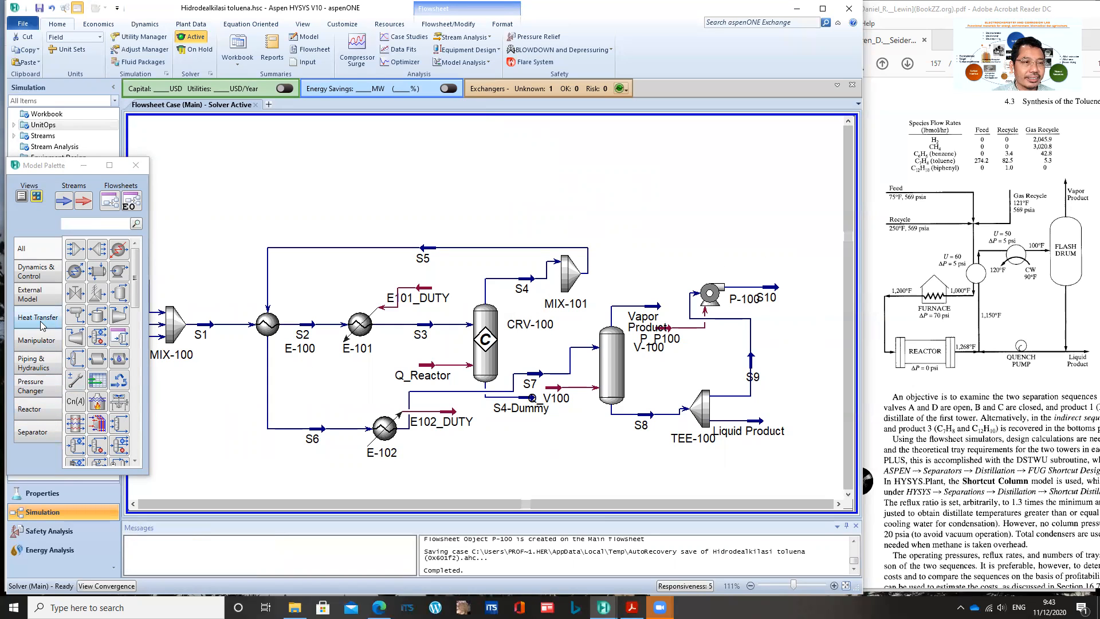
- Add a recycle block to the flowsheet, in the free area above pump P-100
left_click(36, 341)
left_click(120, 250)
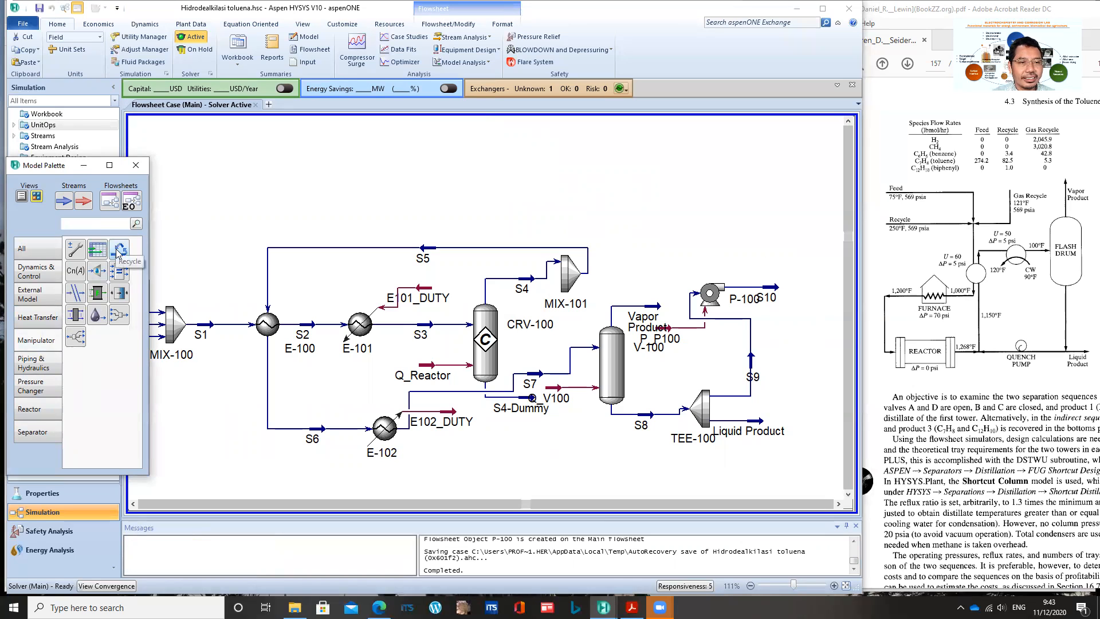
left_click(682, 241)
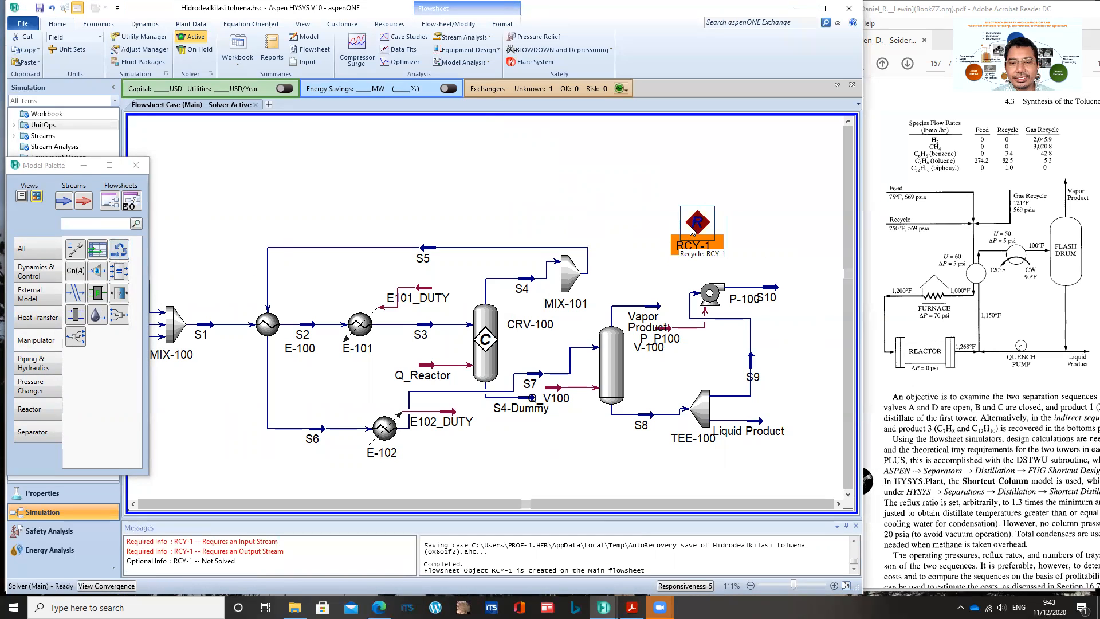
- Connect the recycle block with inlet stream S10 and outlet stream S10', and close its window
double_click(697, 224)
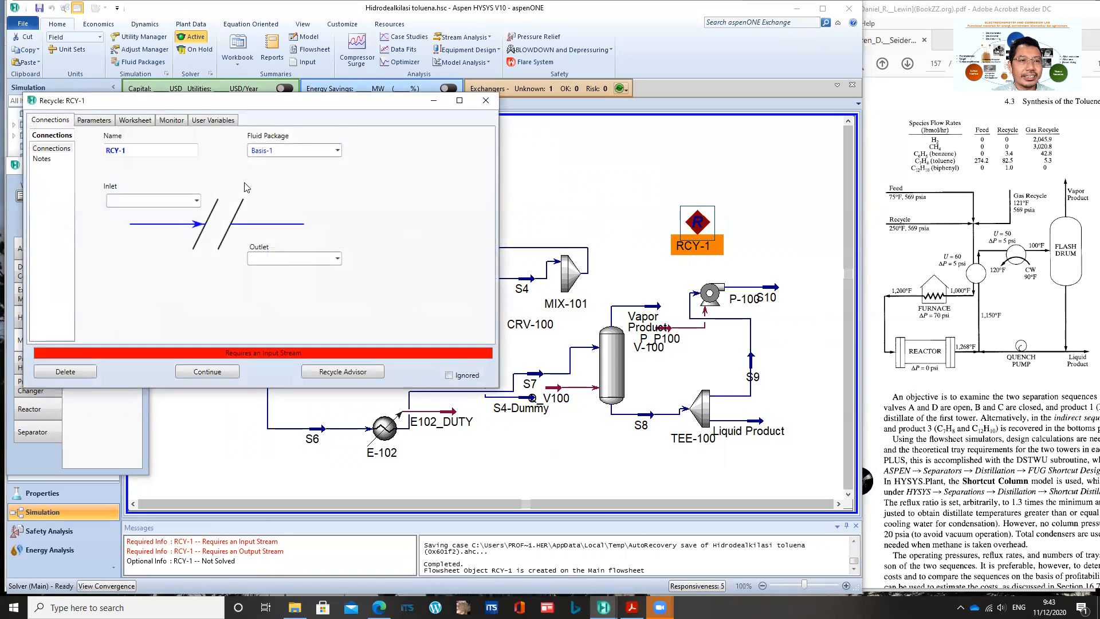
left_click(198, 201)
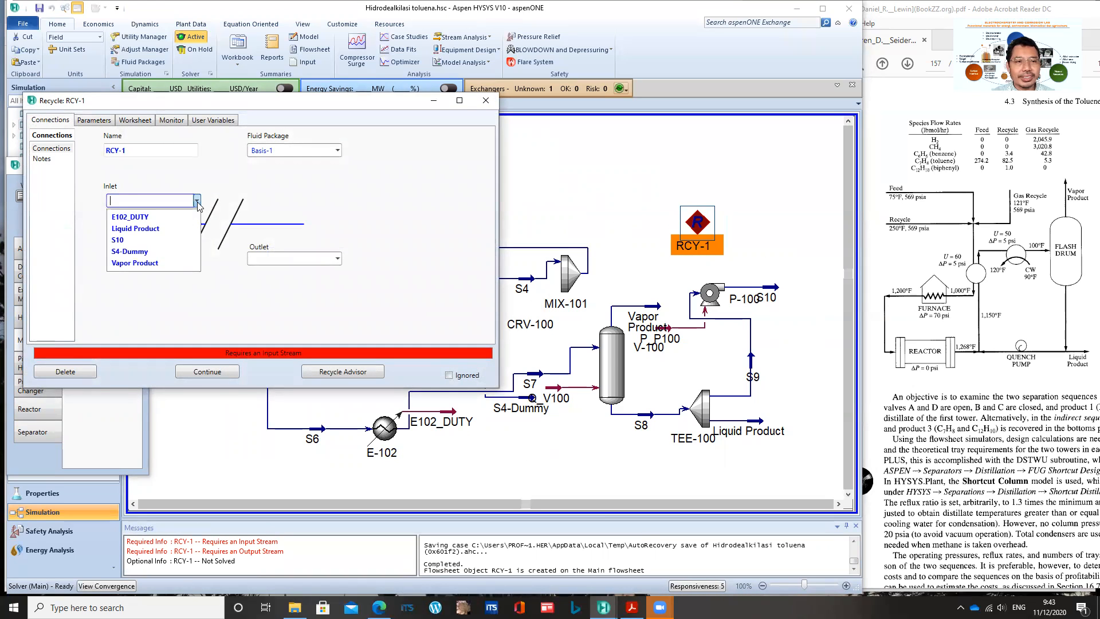
left_click(147, 243)
left_click(271, 262)
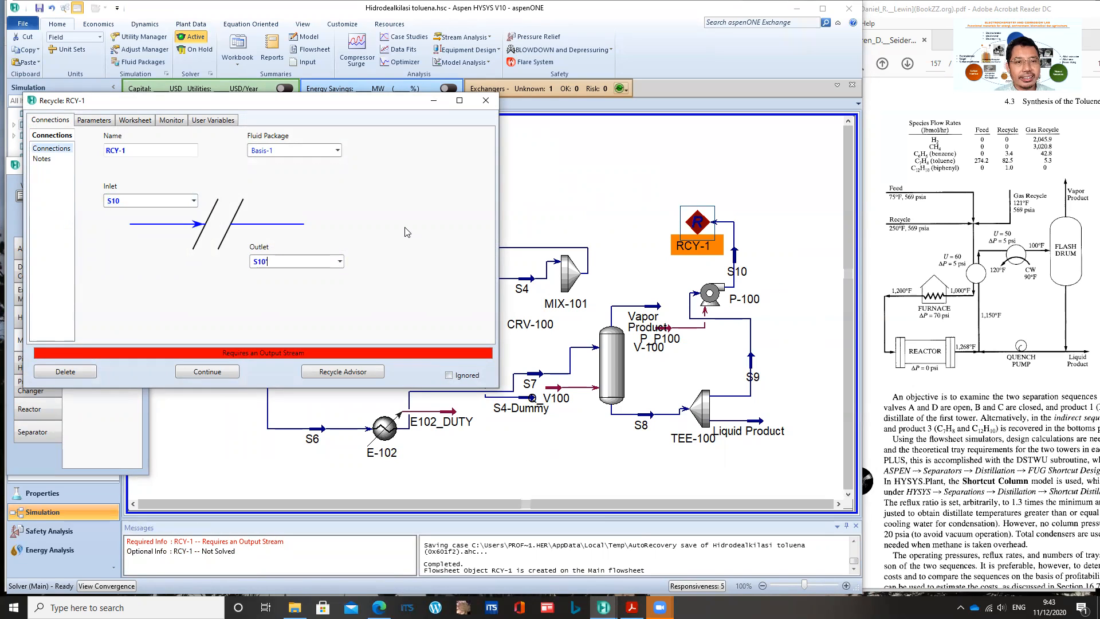
key("Return")
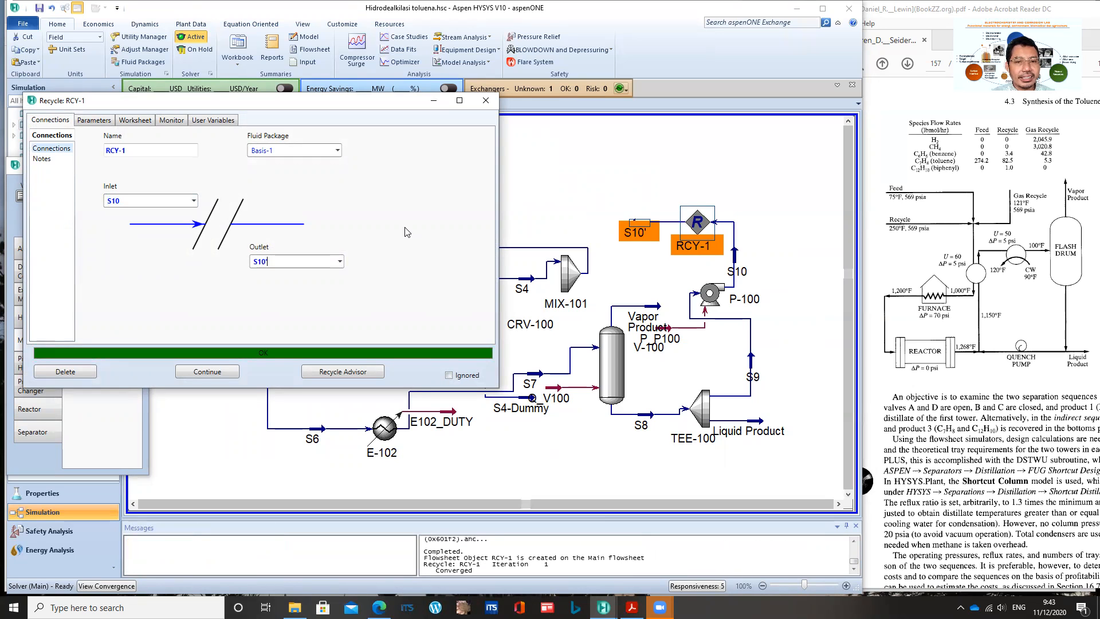
left_click(486, 101)
left_click(555, 171)
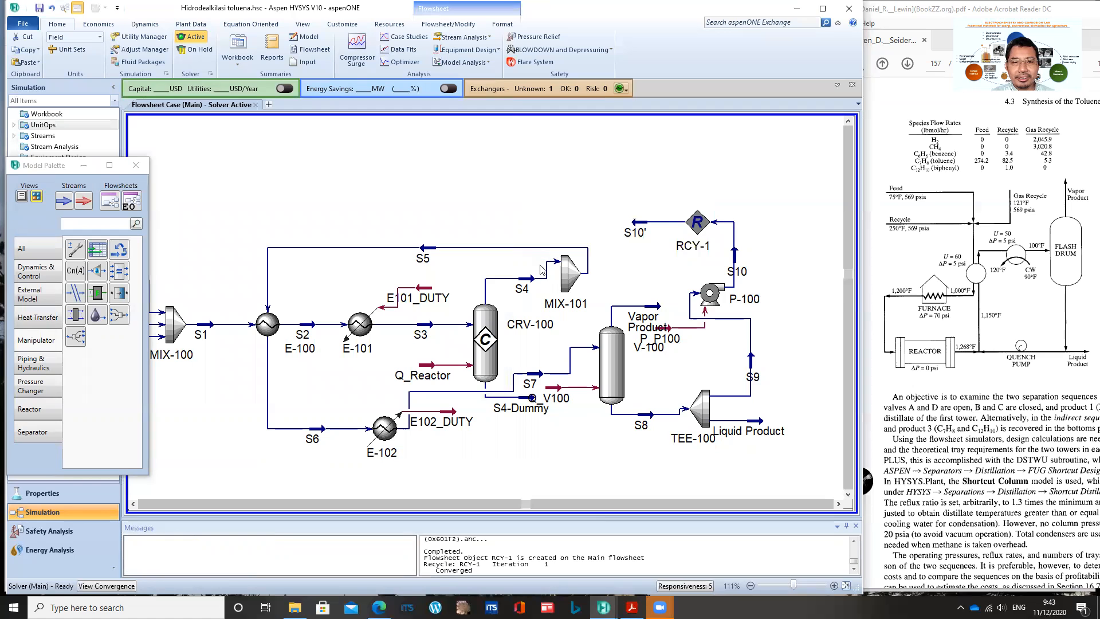
mouse_move(569, 285)
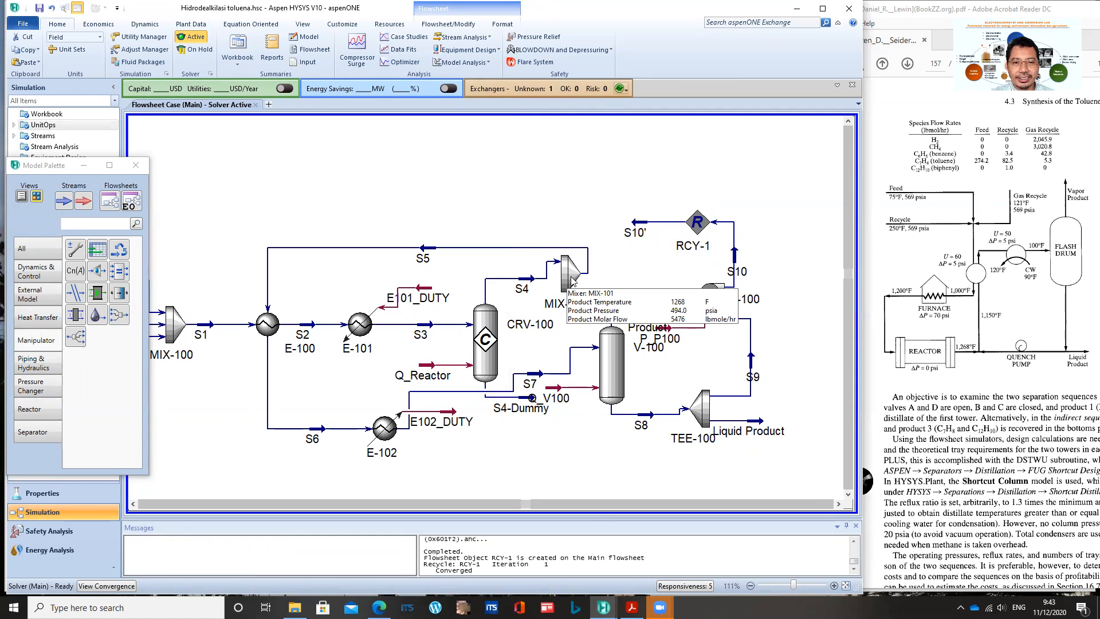
double_click(571, 279)
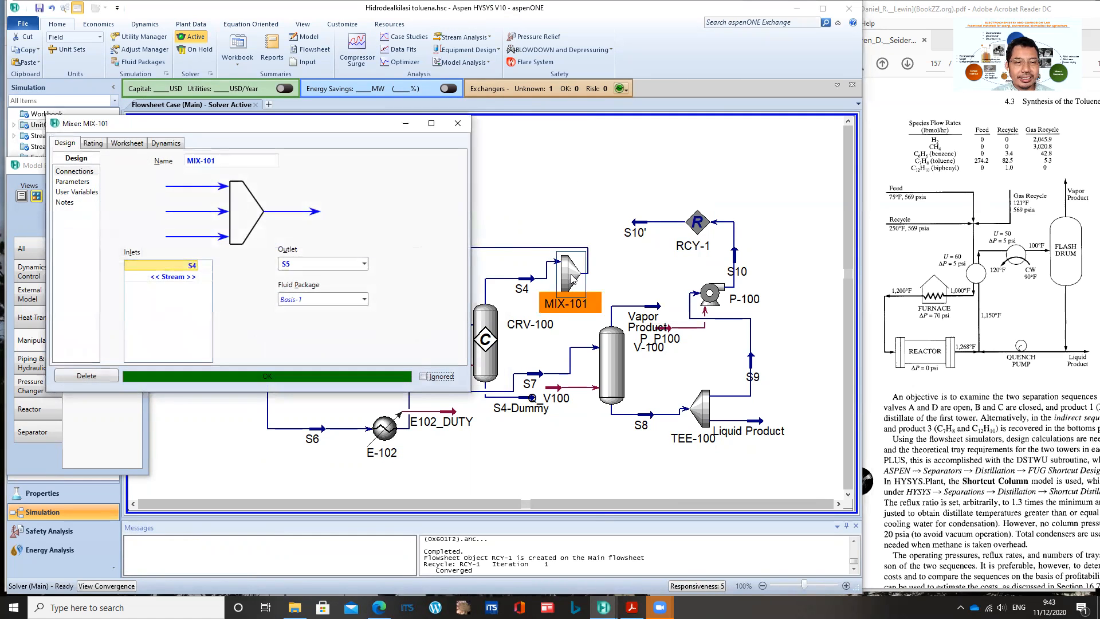
left_click(458, 124)
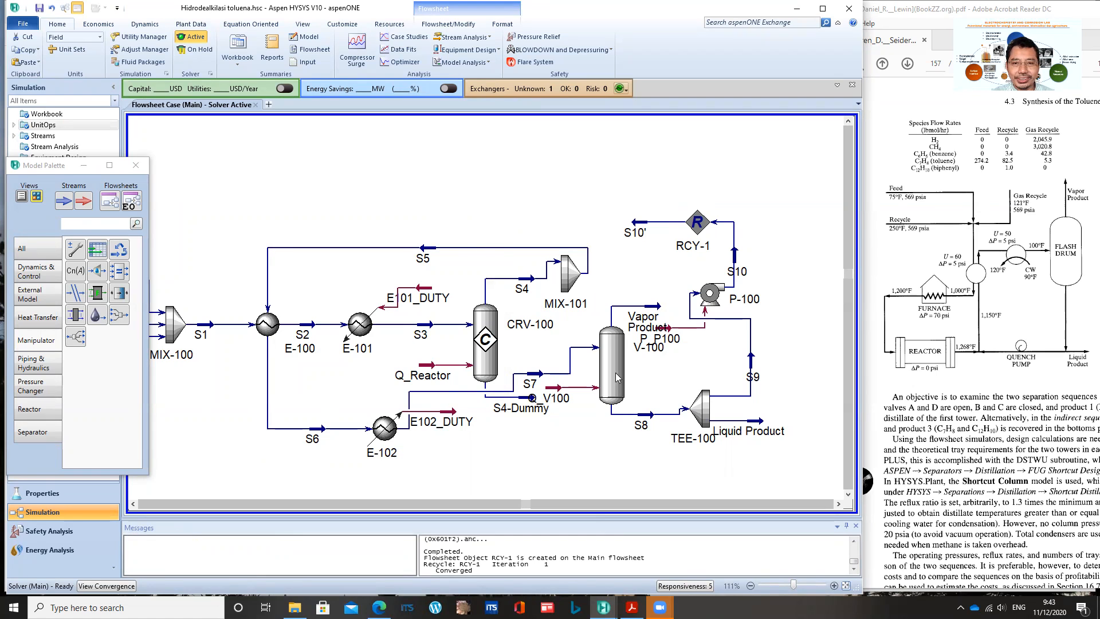
- Add the recycled stream S10' as a second inlet of mixer MIX-101 and close the mixer's window
mouse_move(565, 275)
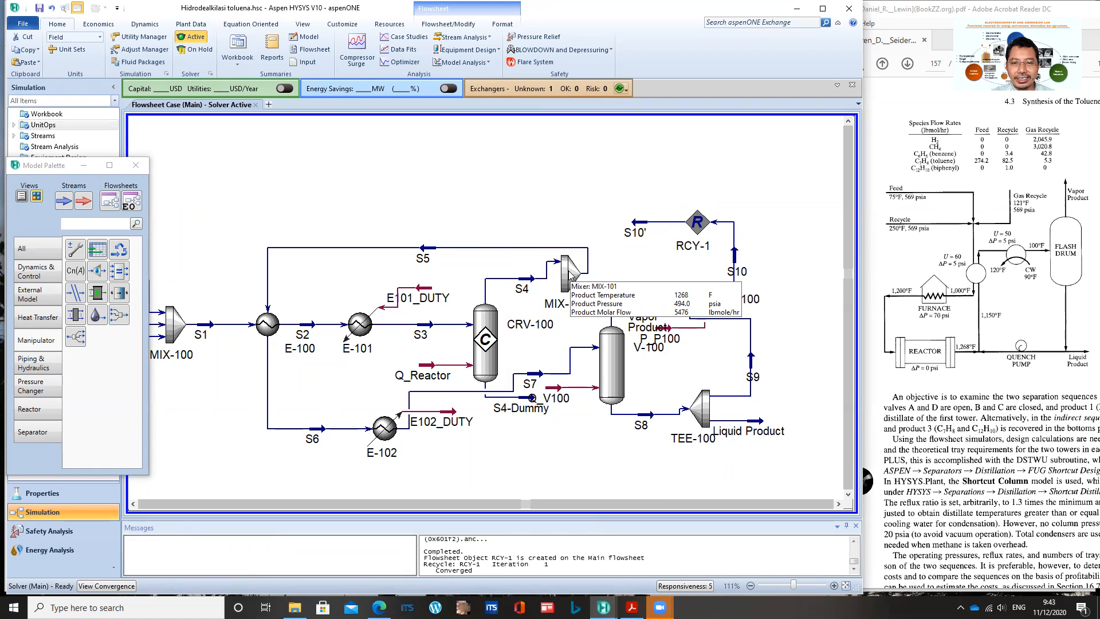
double_click(571, 282)
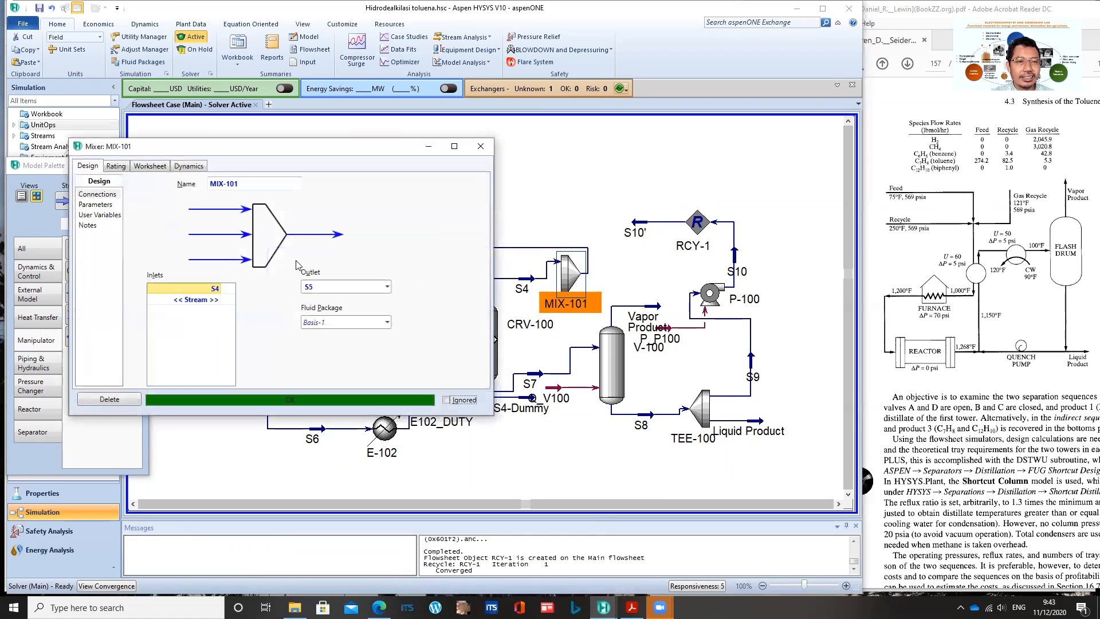
left_click(198, 300)
left_click(218, 299)
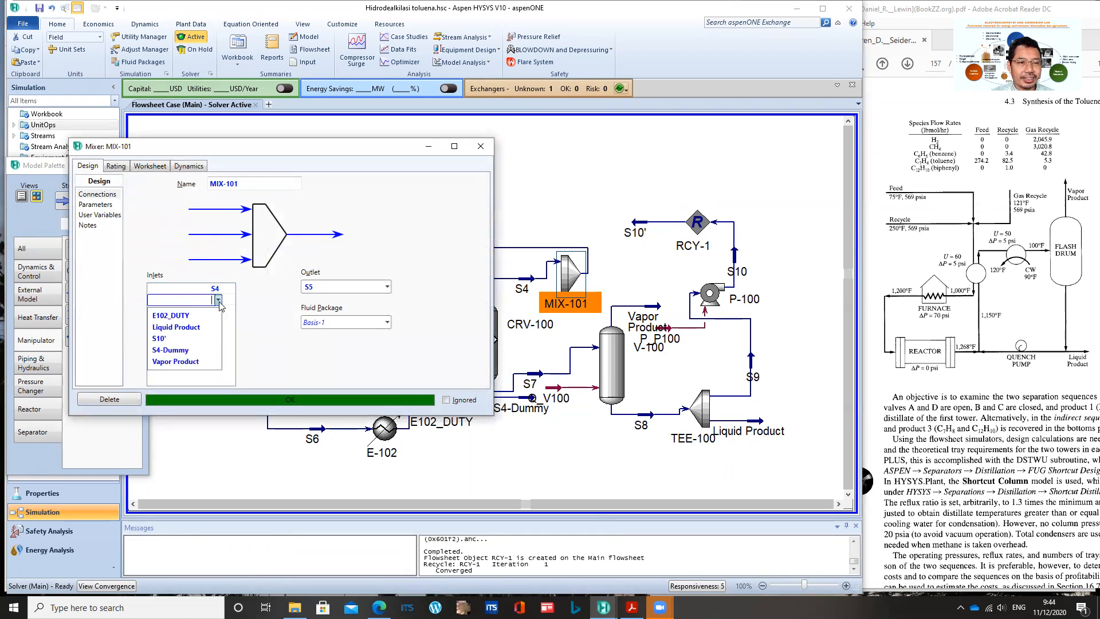
left_click(176, 342)
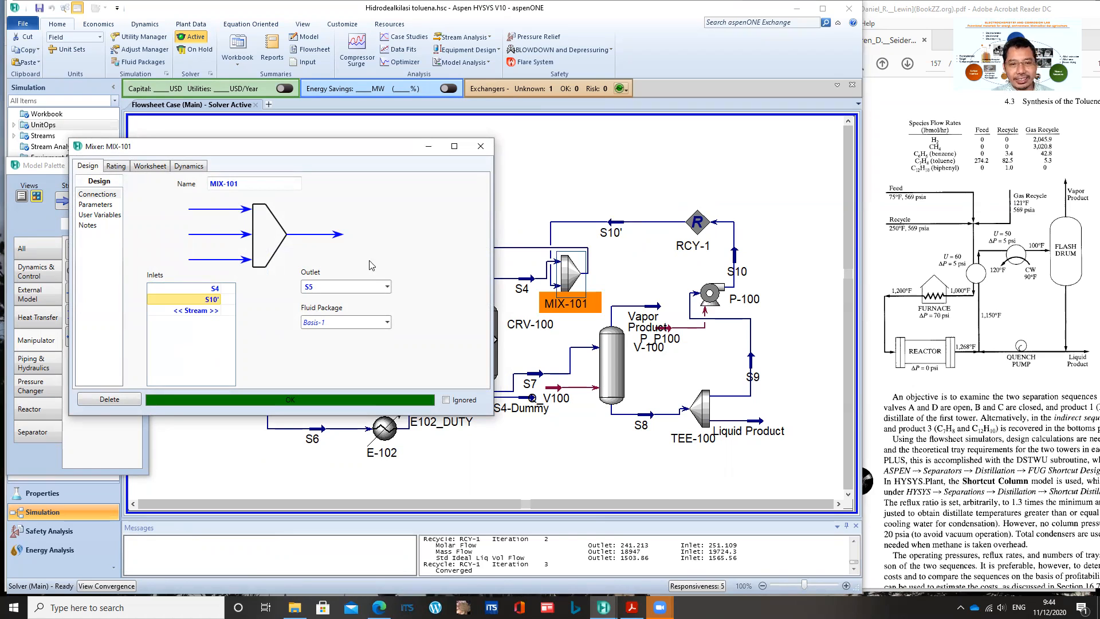
left_click(481, 146)
left_click(590, 182)
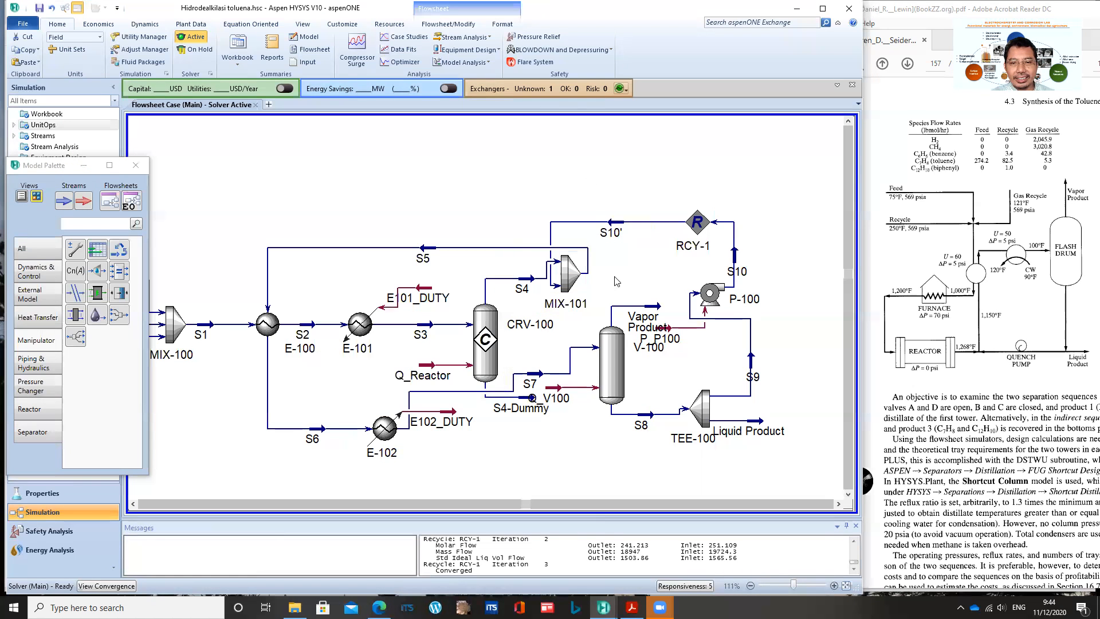
- Move mixer MIX-101 up to the level of the recycle block and flip it horizontally
left_click_drag(571, 268, 554, 229)
left_click(636, 215)
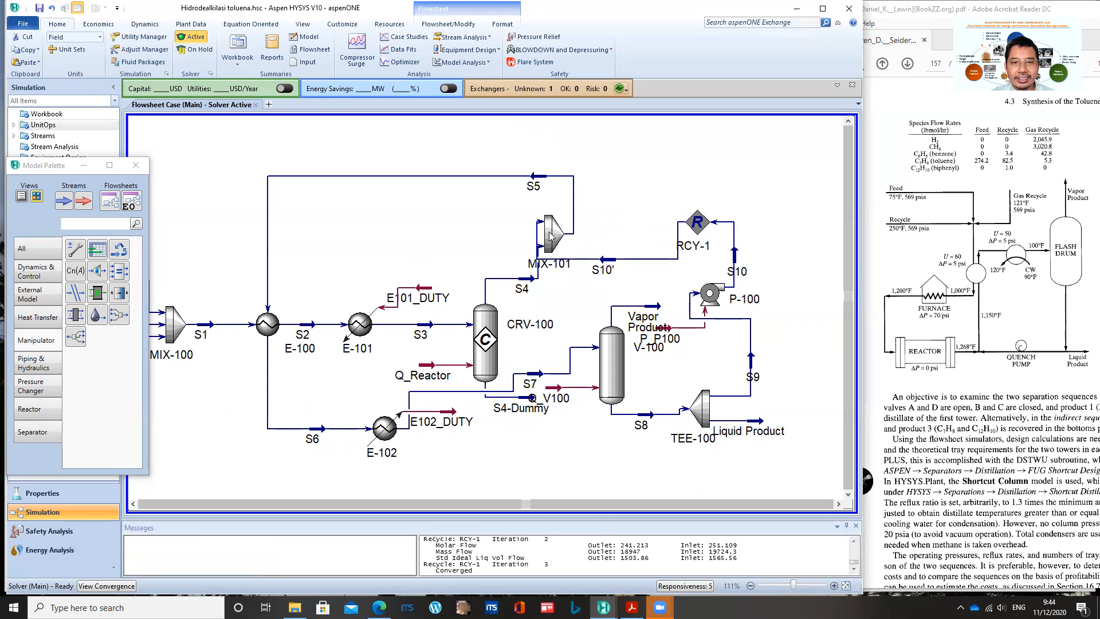
mouse_move(554, 236)
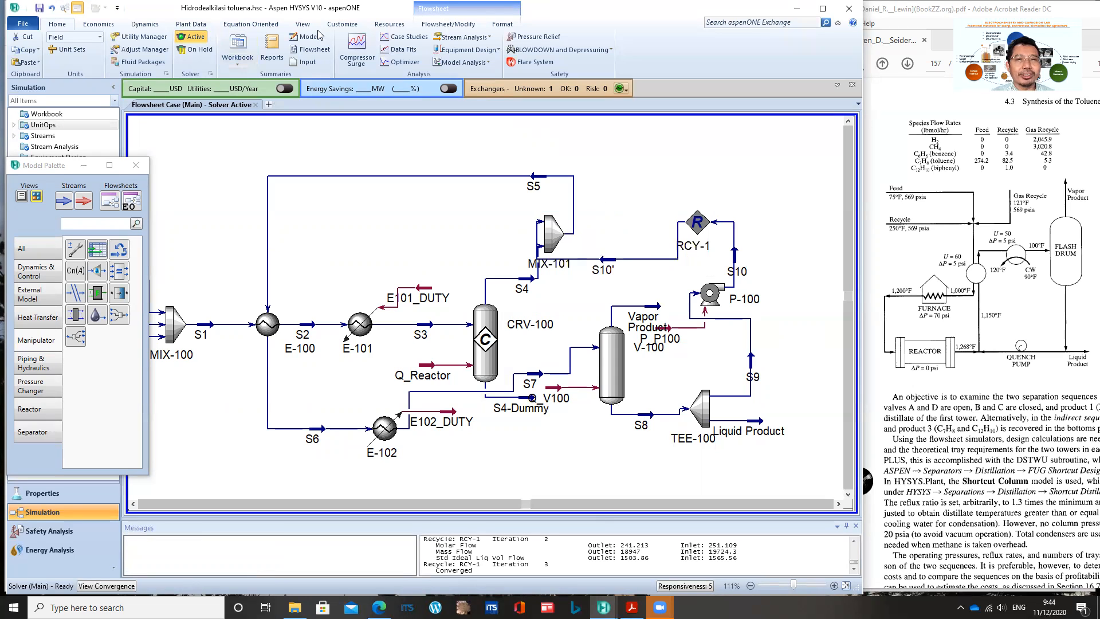
left_click(441, 24)
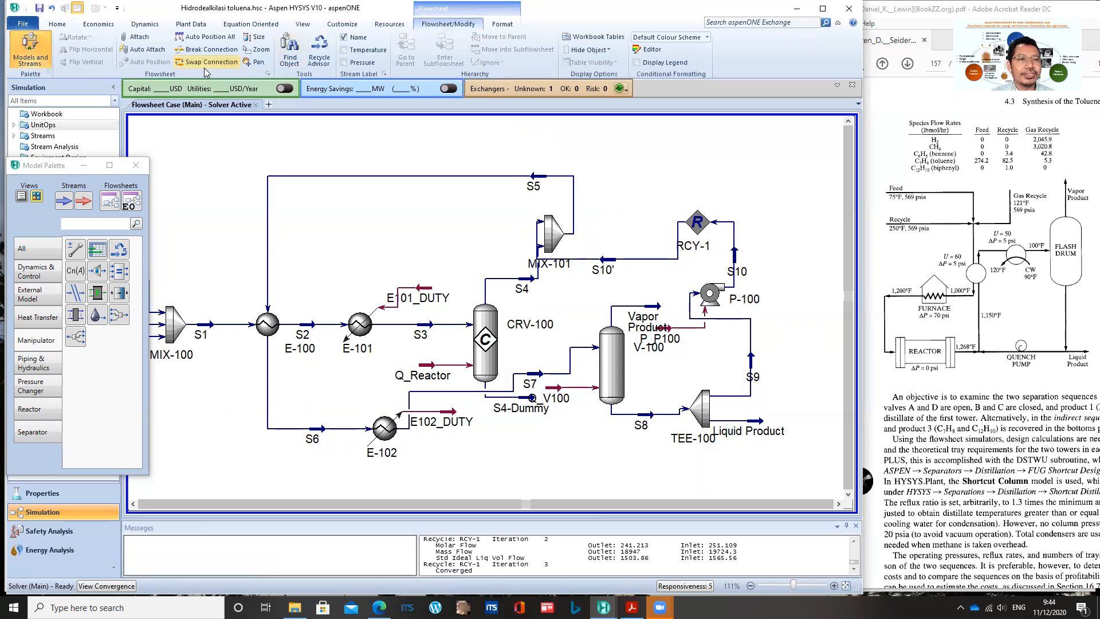
left_click(558, 234)
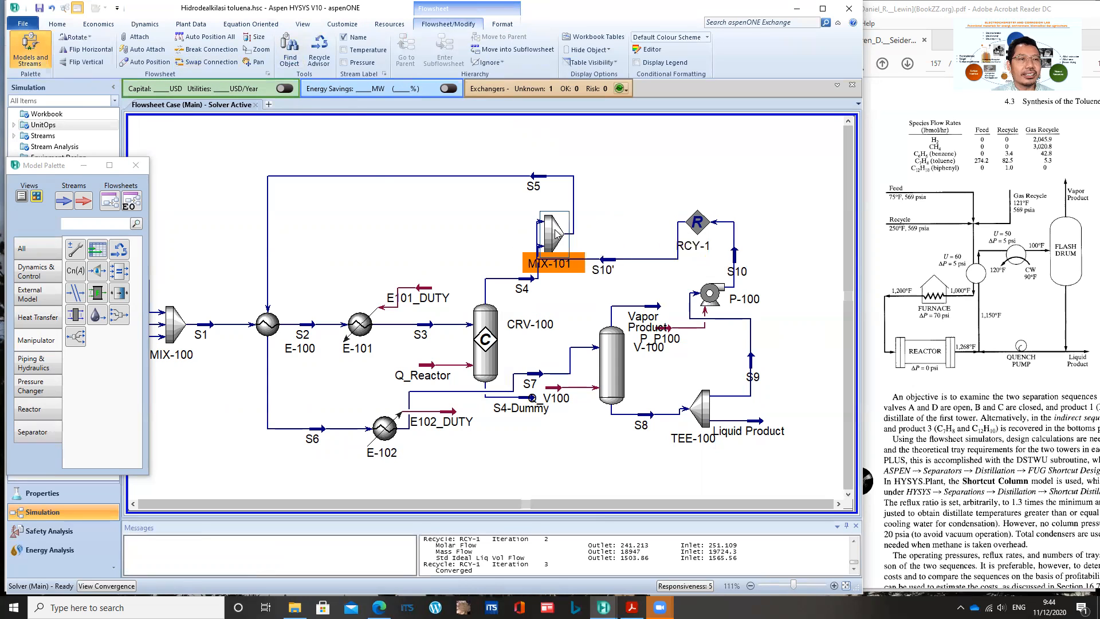
left_click(84, 63)
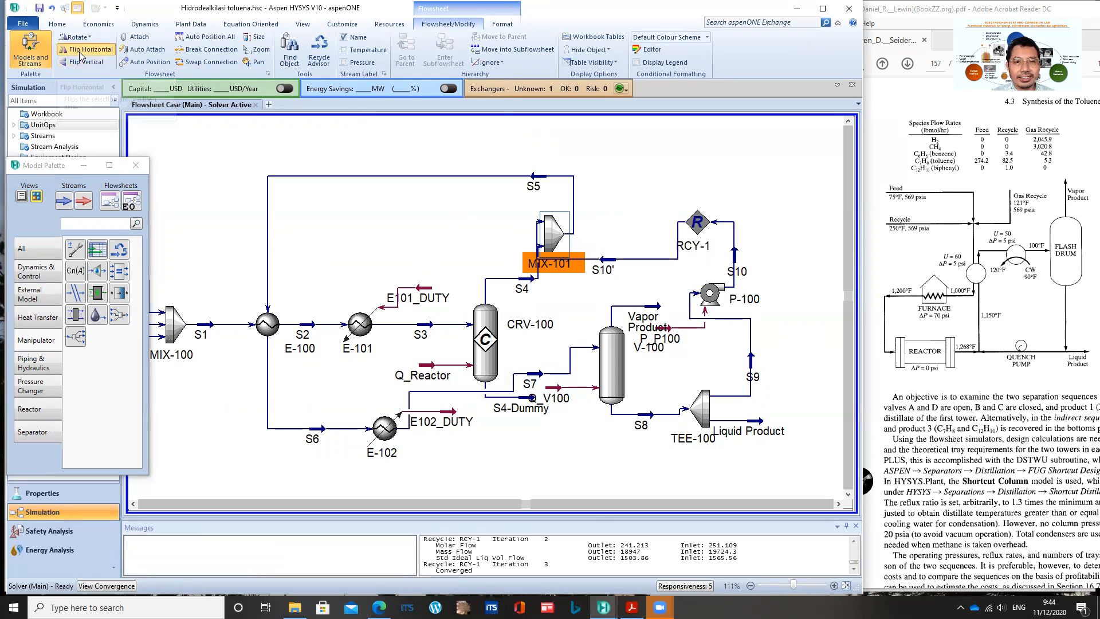
left_click(474, 174)
- Tidy the flowsheet by moving pump P-100 further right, tee TEE-100 right and down, and separator V-100 down in line with cooler E-102
left_click(713, 295)
left_click_drag(718, 295, 752, 293)
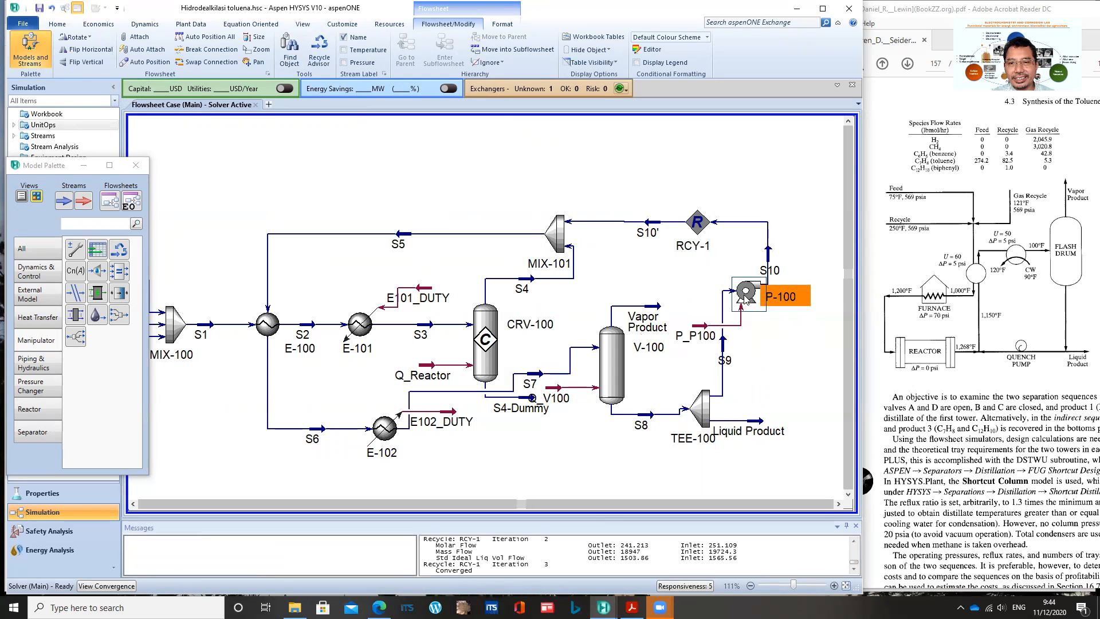
left_click(773, 345)
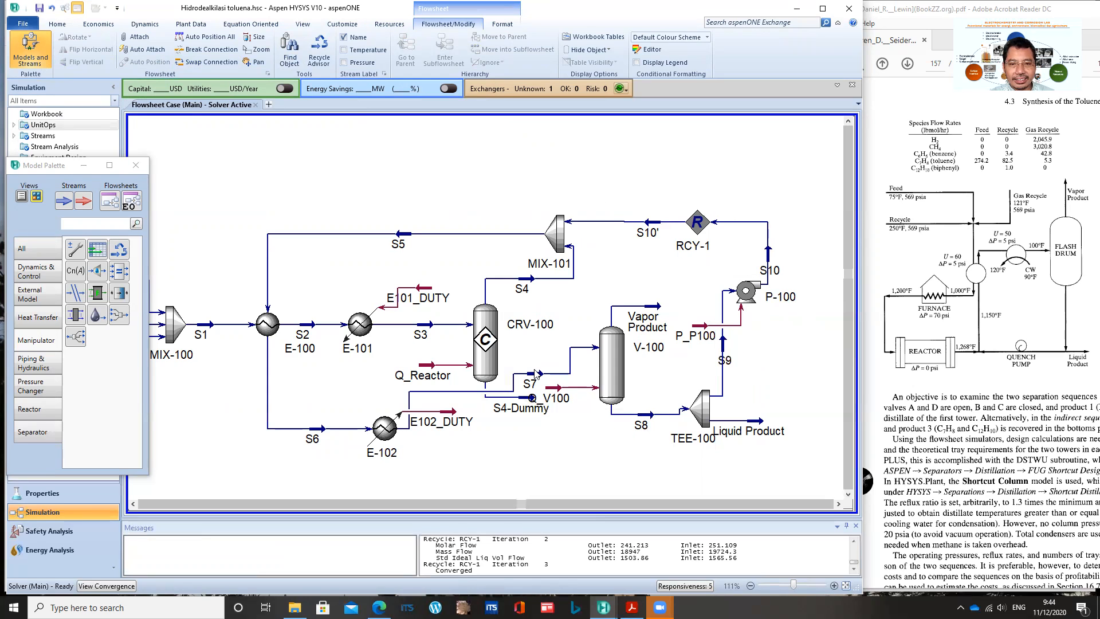
left_click_drag(670, 352, 735, 417)
left_click_drag(618, 420, 617, 447)
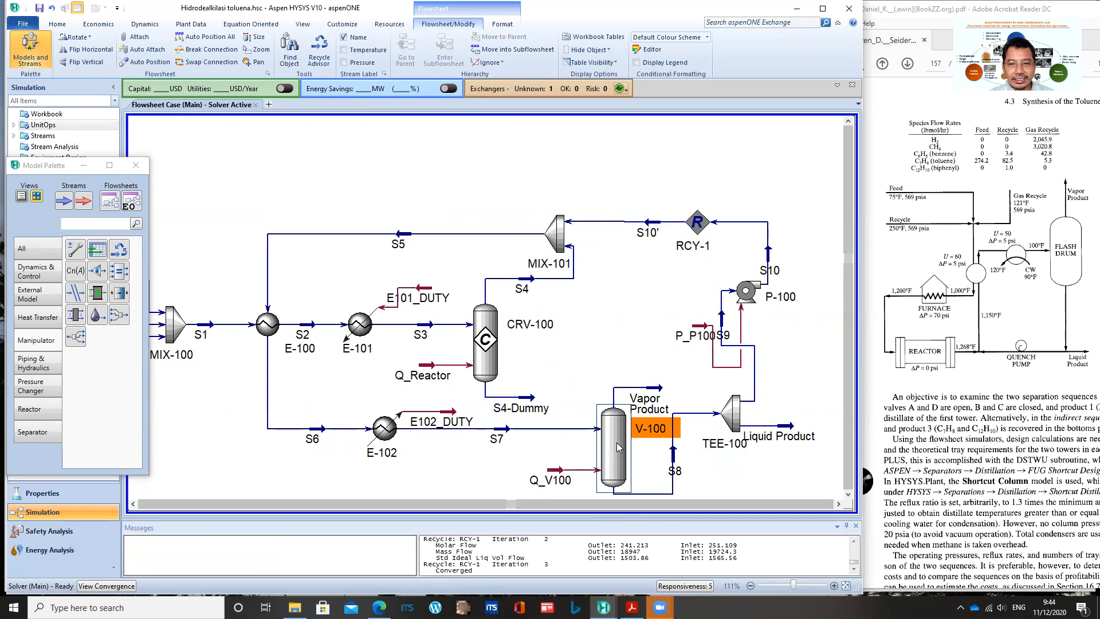
left_click(631, 344)
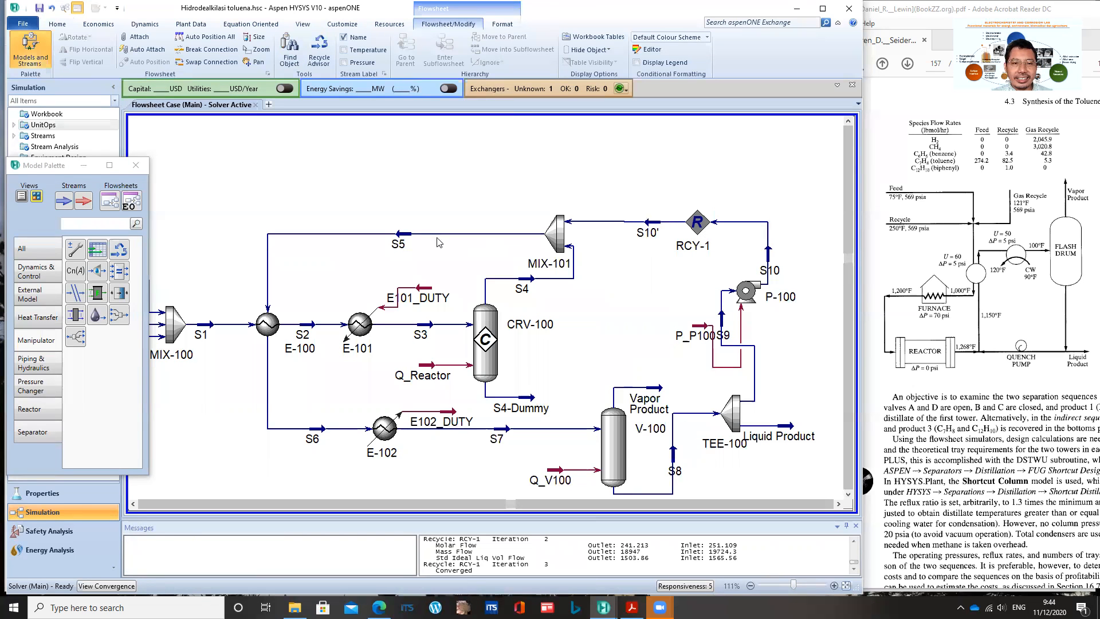
- Create a new case study for the flowsheet
mouse_move(408, 236)
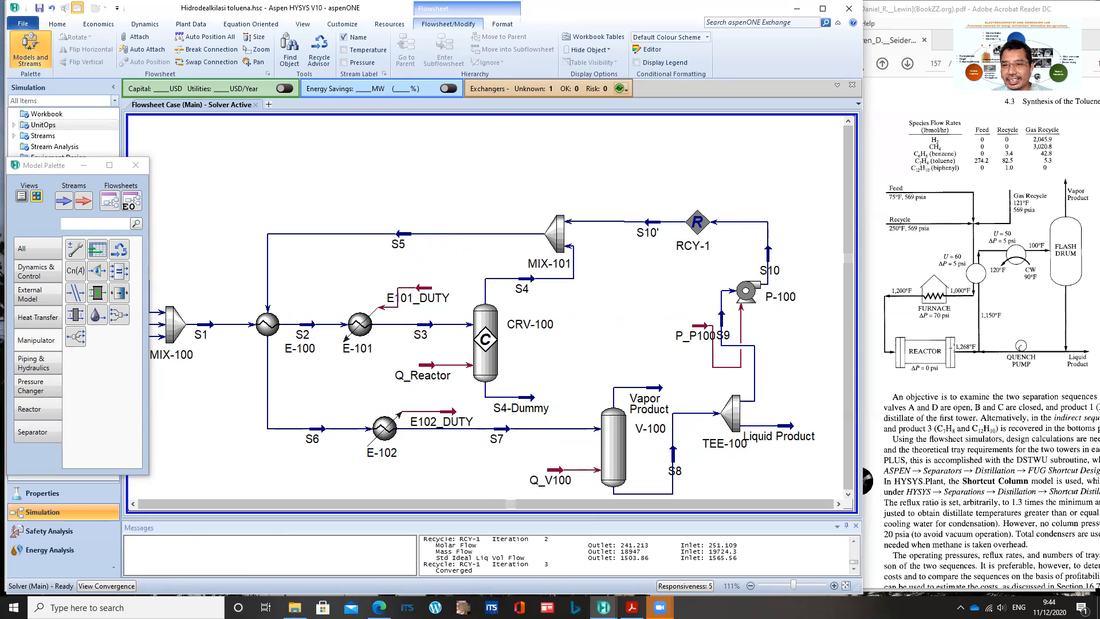
mouse_move(526, 284)
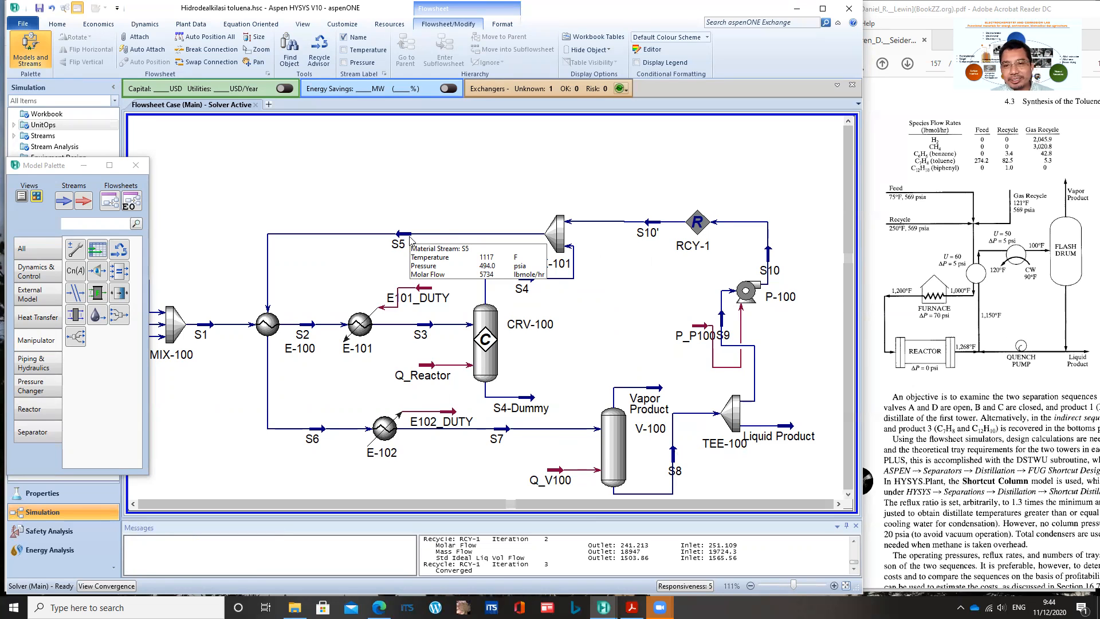
mouse_move(736, 417)
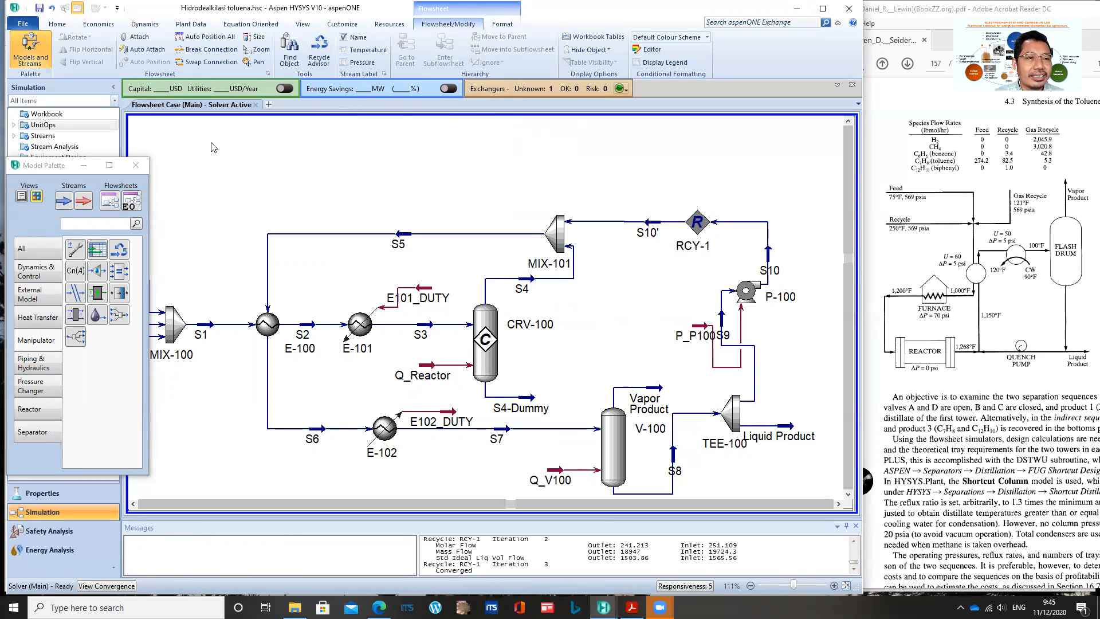
left_click(64, 25)
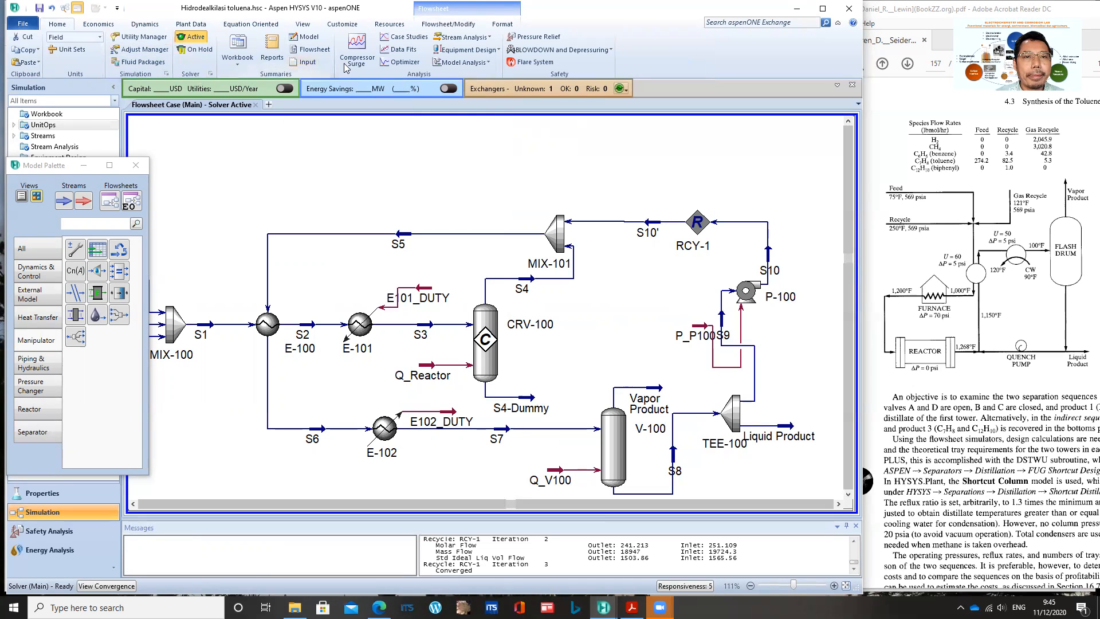
left_click(405, 37)
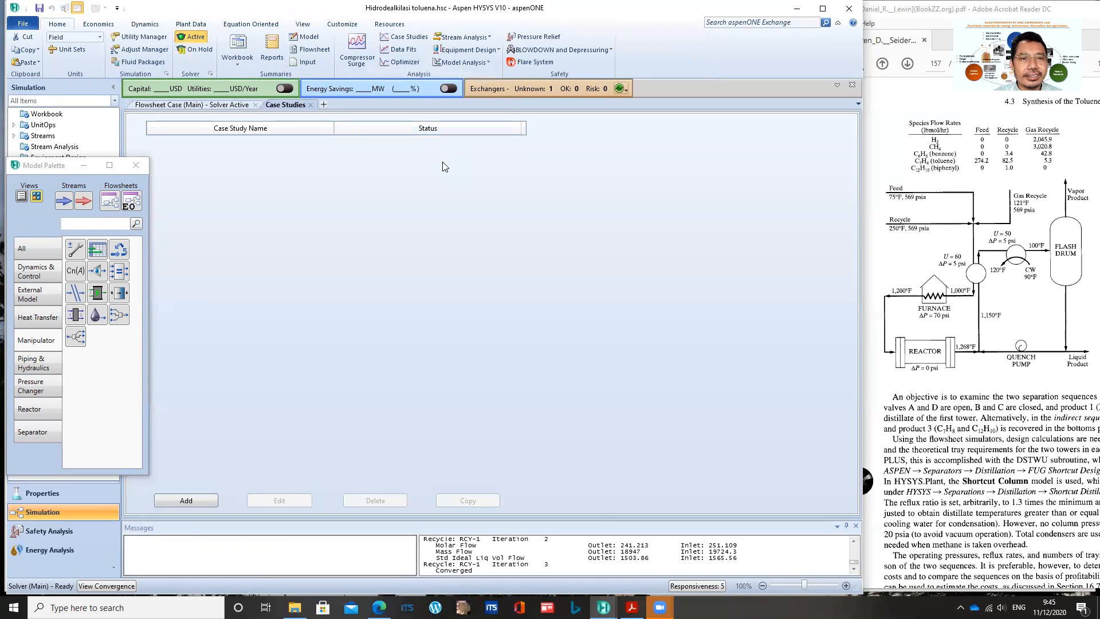
left_click(189, 500)
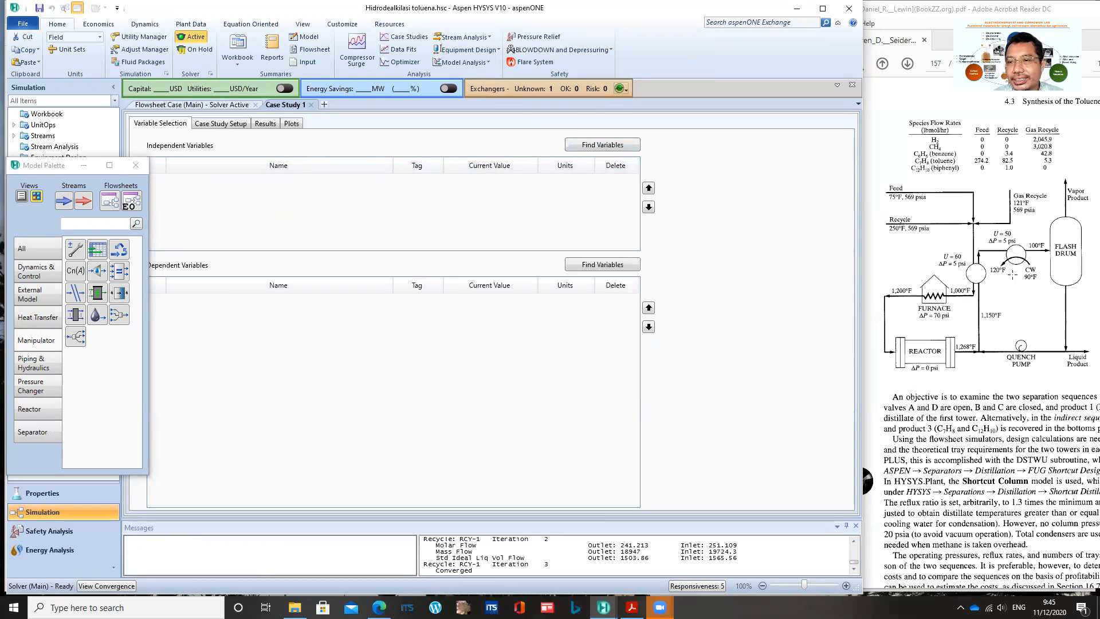
- Add the Flow Ratio_1 of tee TEE-100 as the case study's independent variable
left_click(607, 151)
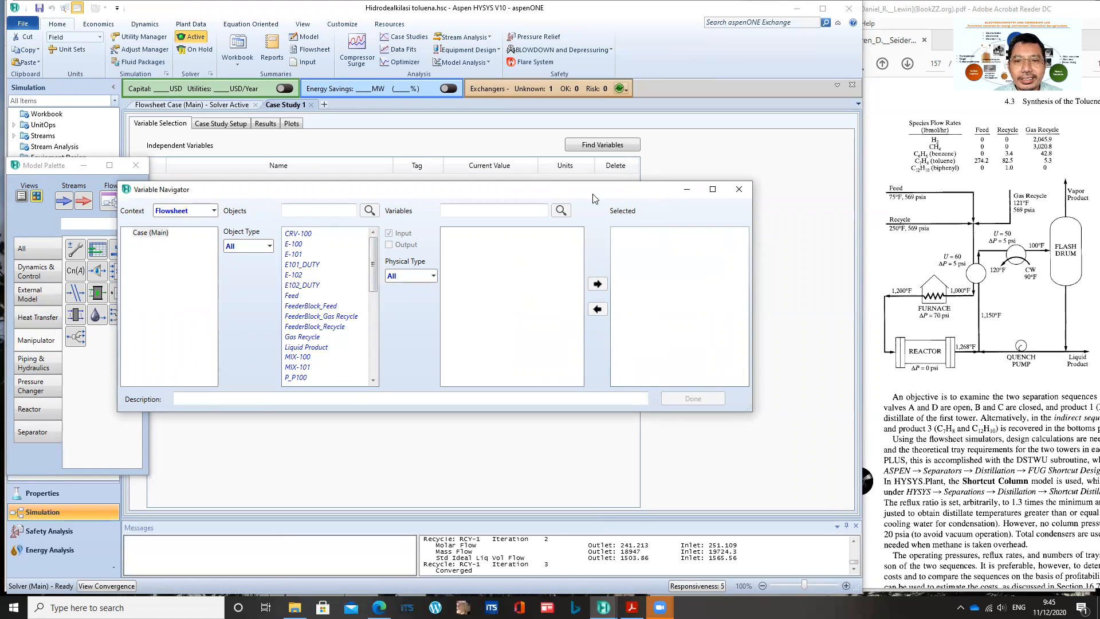
left_click_drag(593, 199, 611, 229)
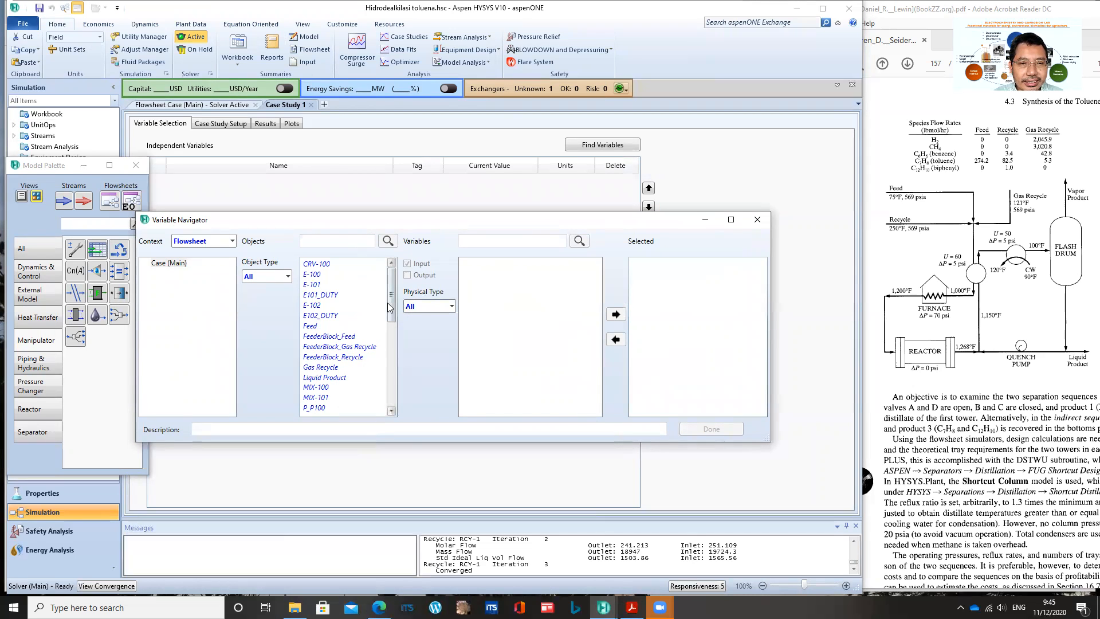
left_click_drag(388, 303, 400, 404)
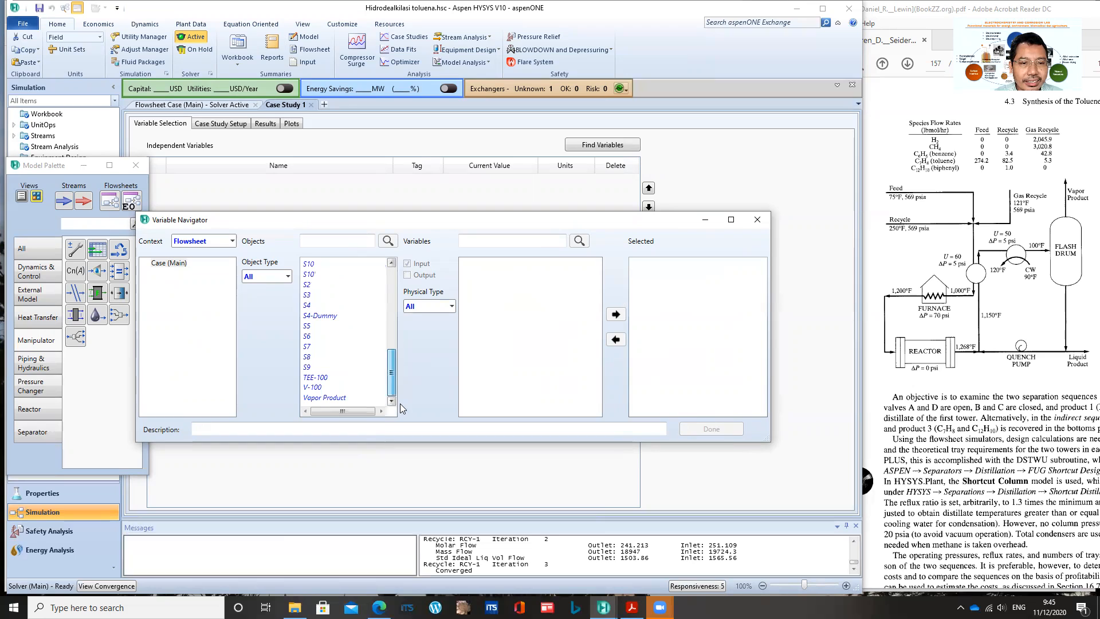
left_click(324, 378)
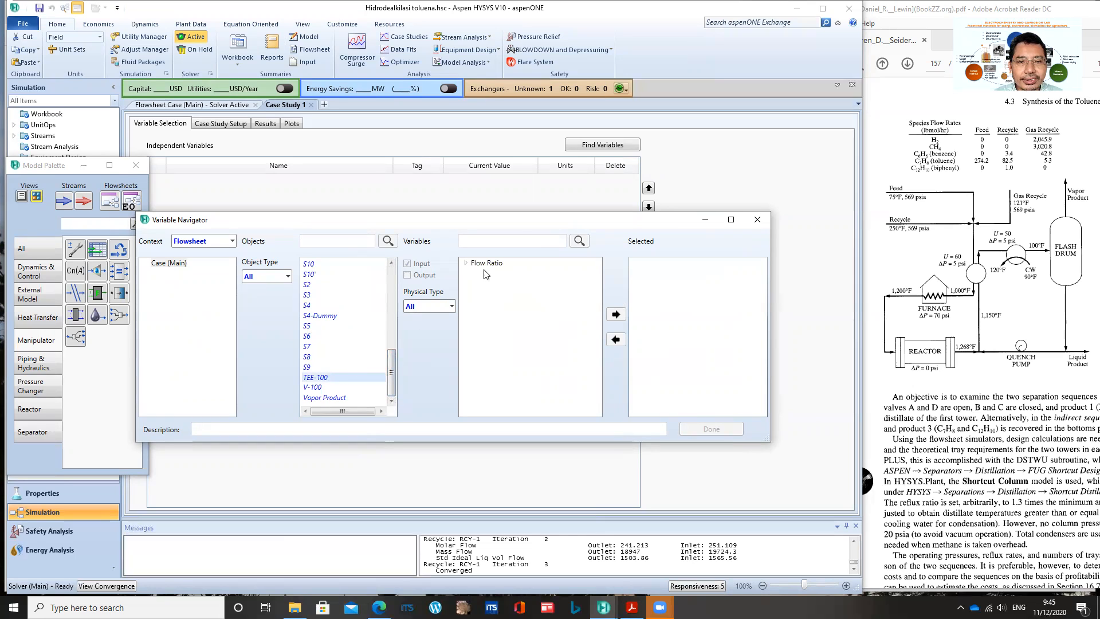
left_click(466, 263)
left_click(503, 273)
left_click(616, 314)
left_click(709, 431)
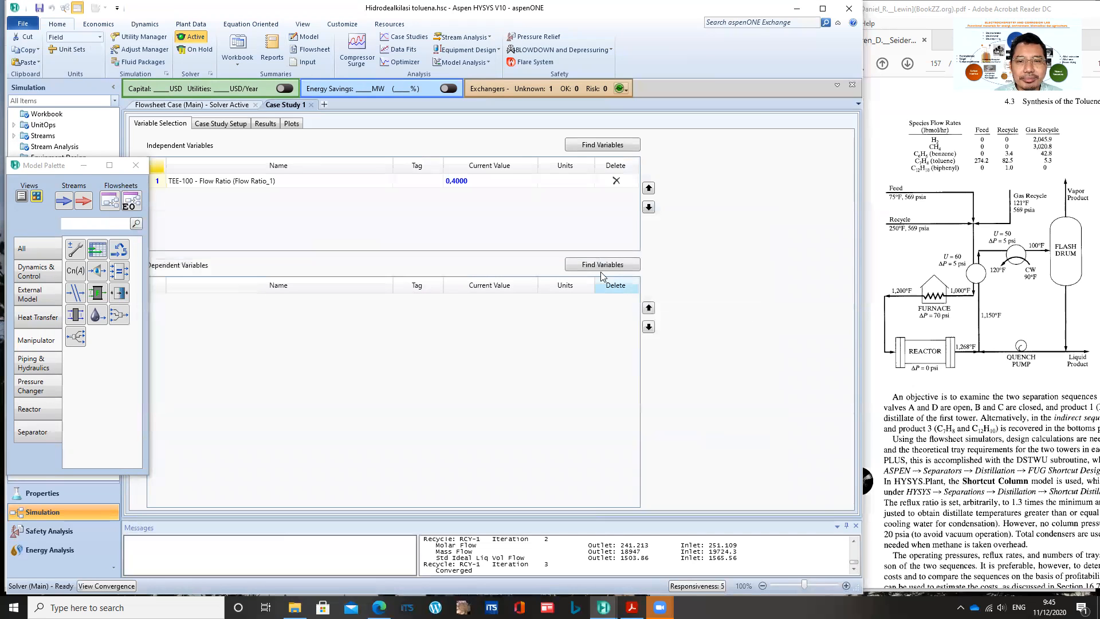
left_click(600, 268)
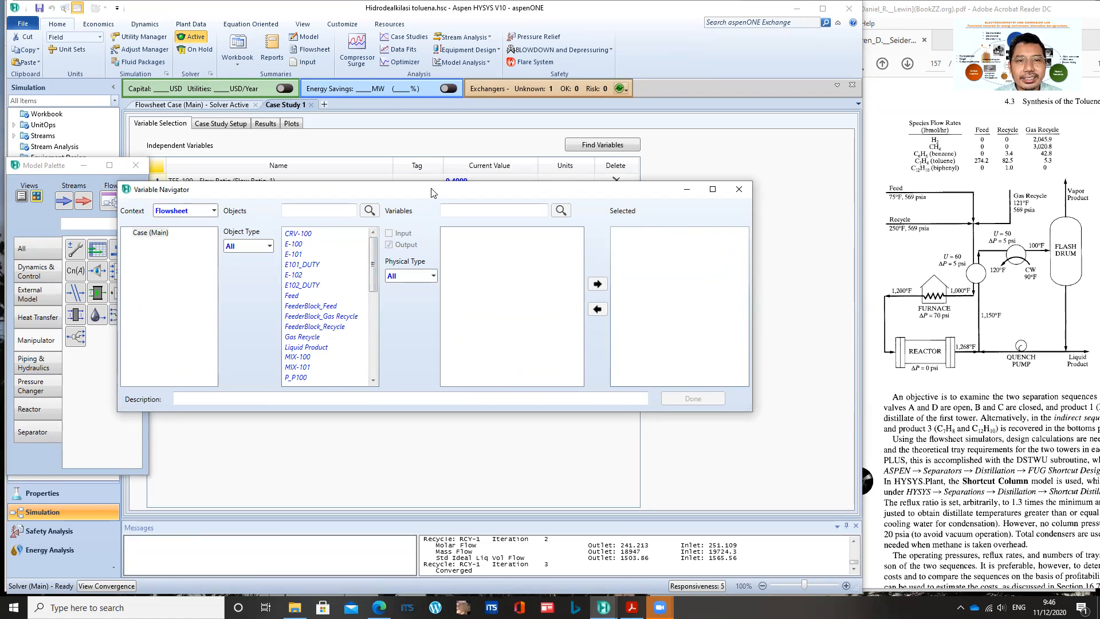
left_click_drag(431, 194, 457, 236)
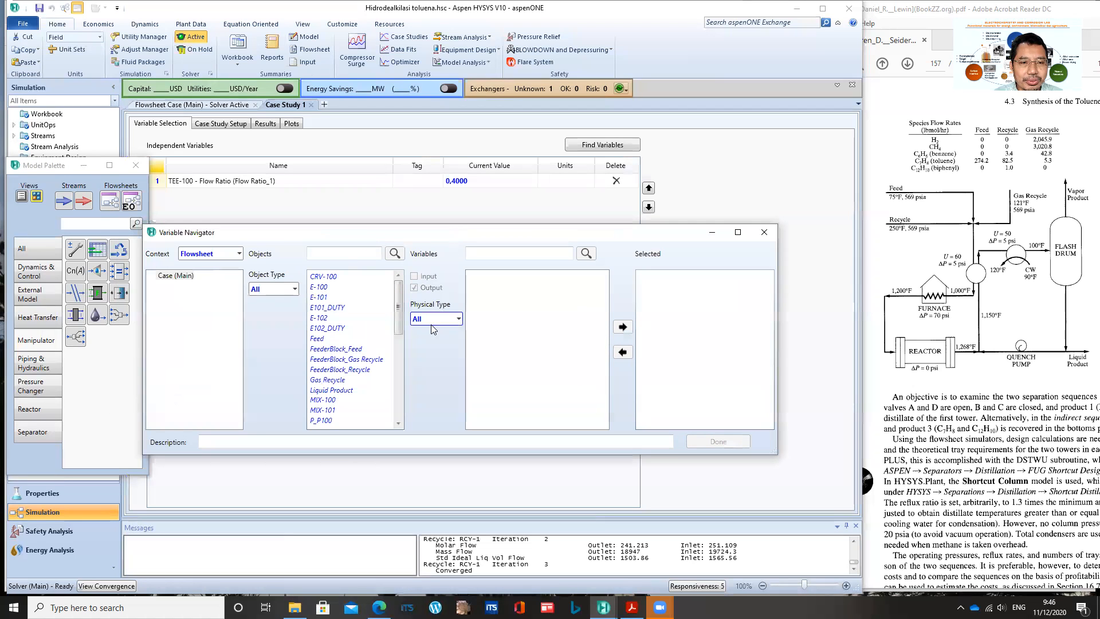
left_click_drag(399, 311, 409, 380)
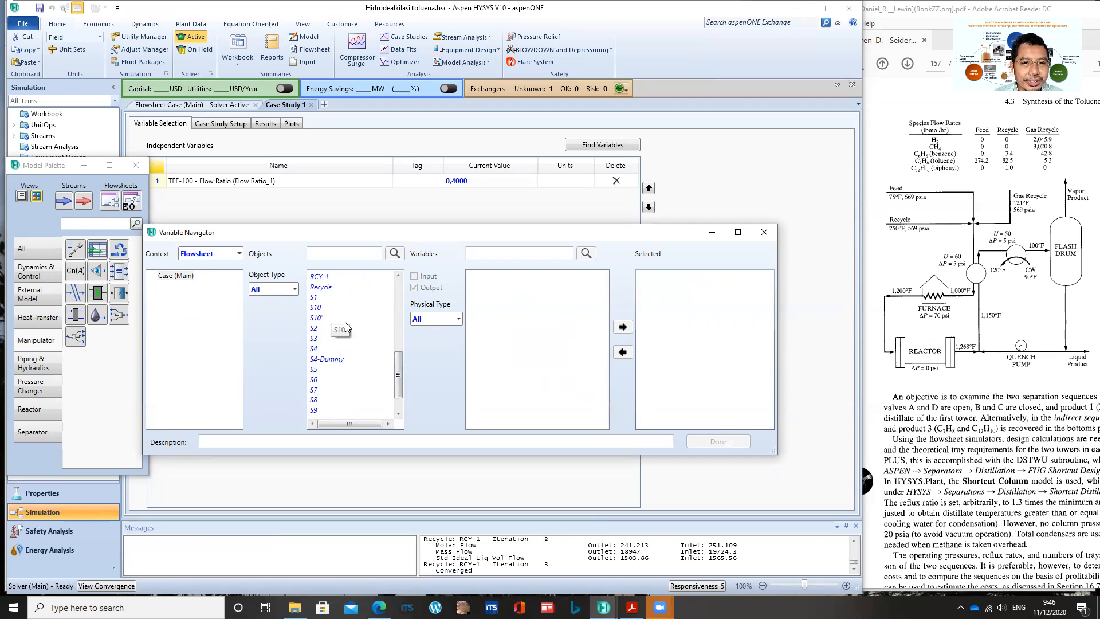
scroll(371, 342, "down", 1)
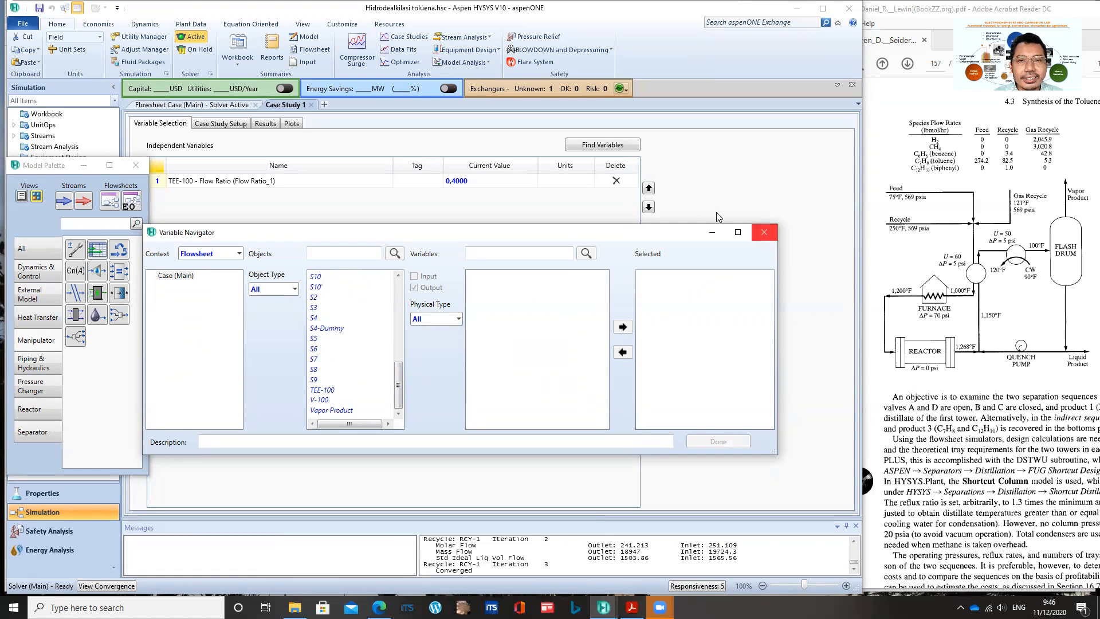
left_click(760, 239)
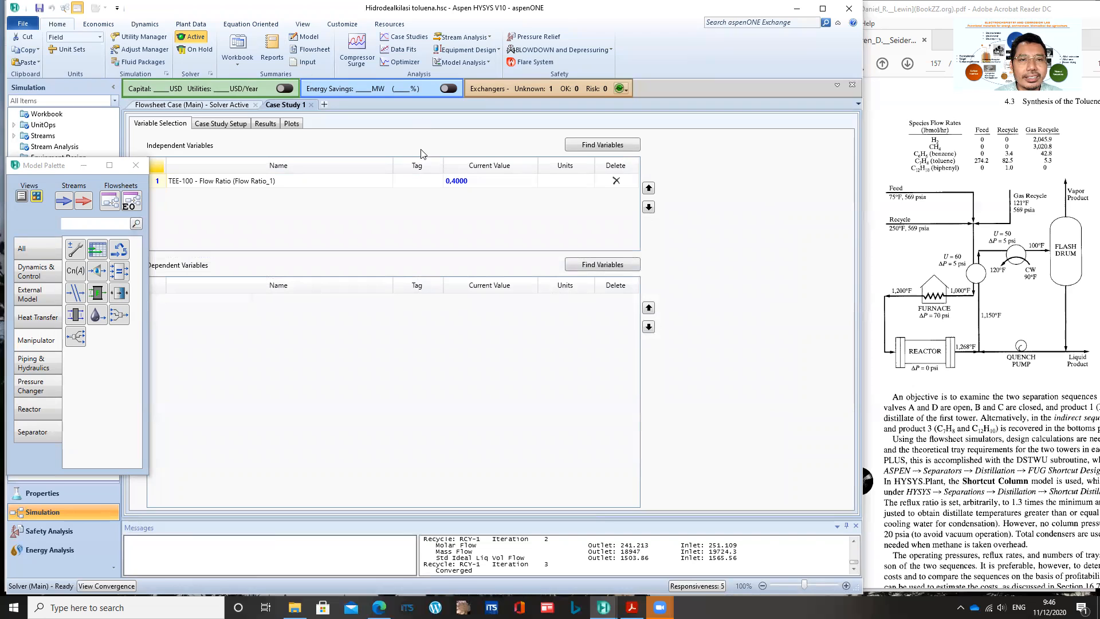
left_click(204, 106)
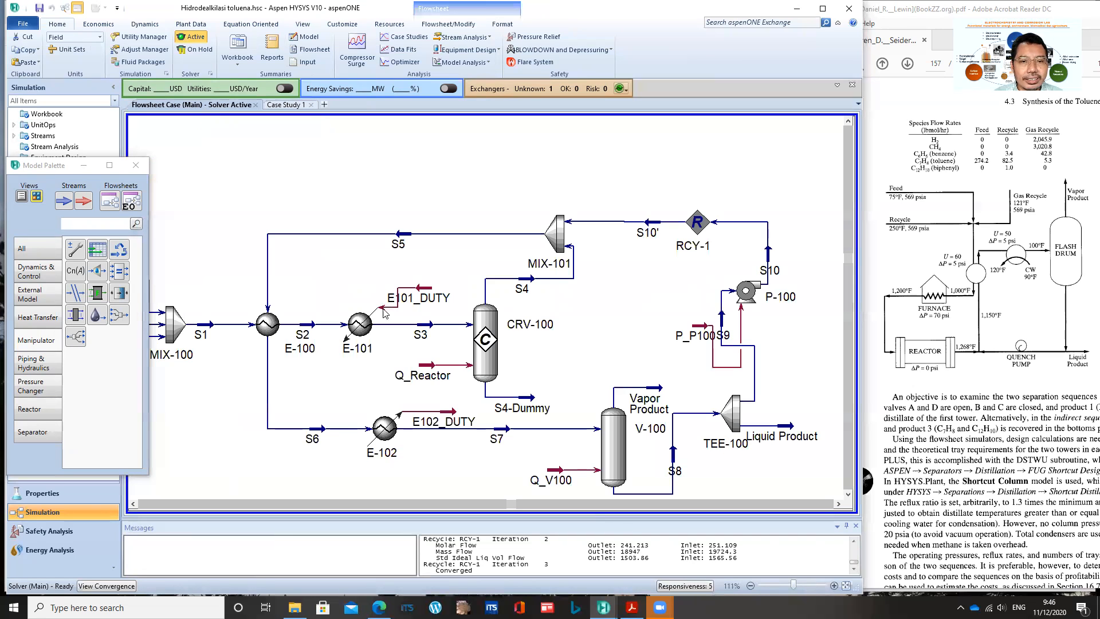
left_click(285, 105)
- Add the temperature of stream S5 as the case study's dependent variable
left_click(602, 264)
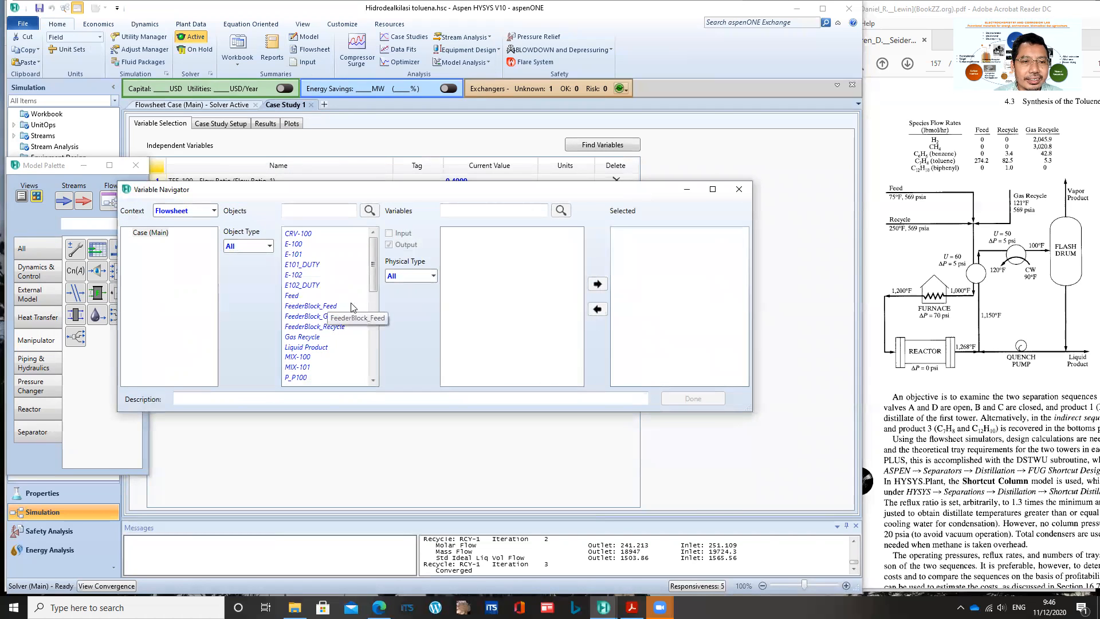
left_click_drag(373, 276, 375, 336)
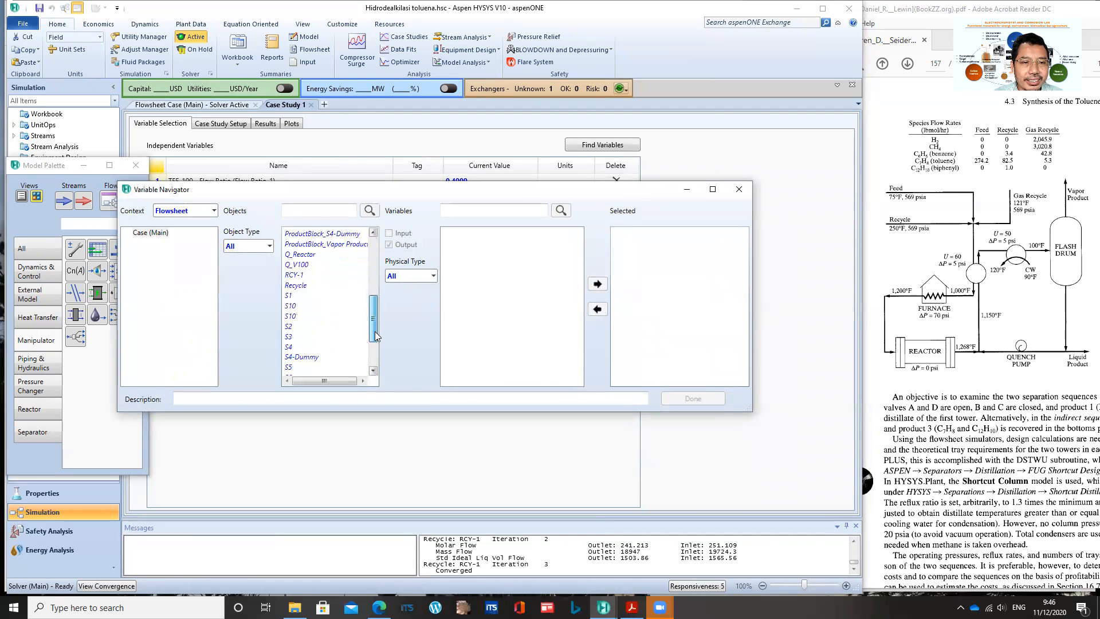
left_click(289, 367)
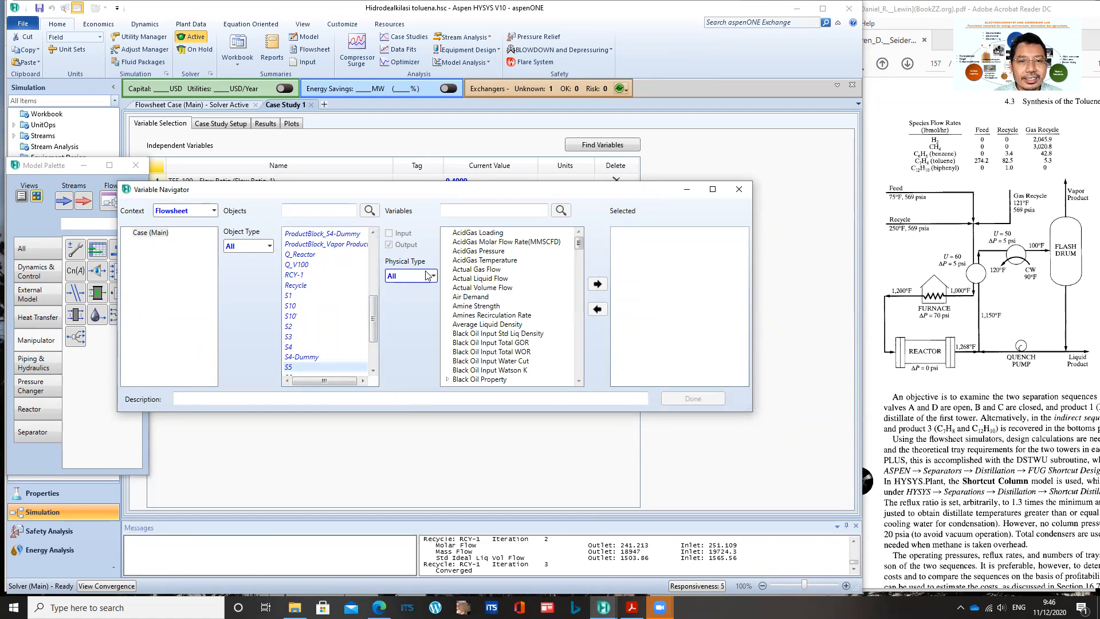
left_click_drag(580, 246, 587, 374)
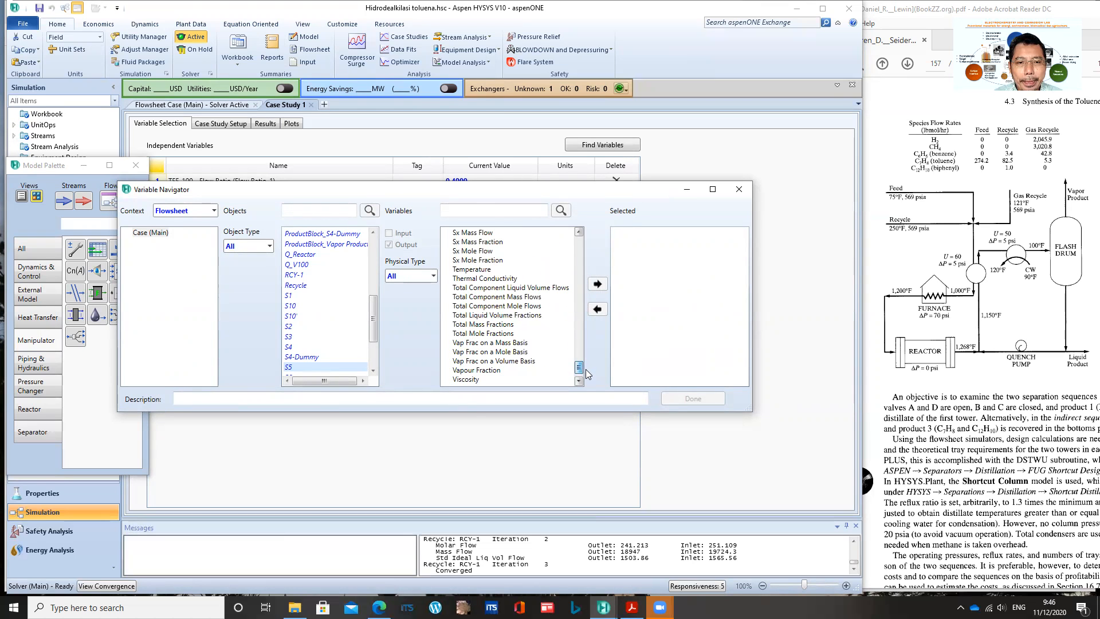
left_click(481, 269)
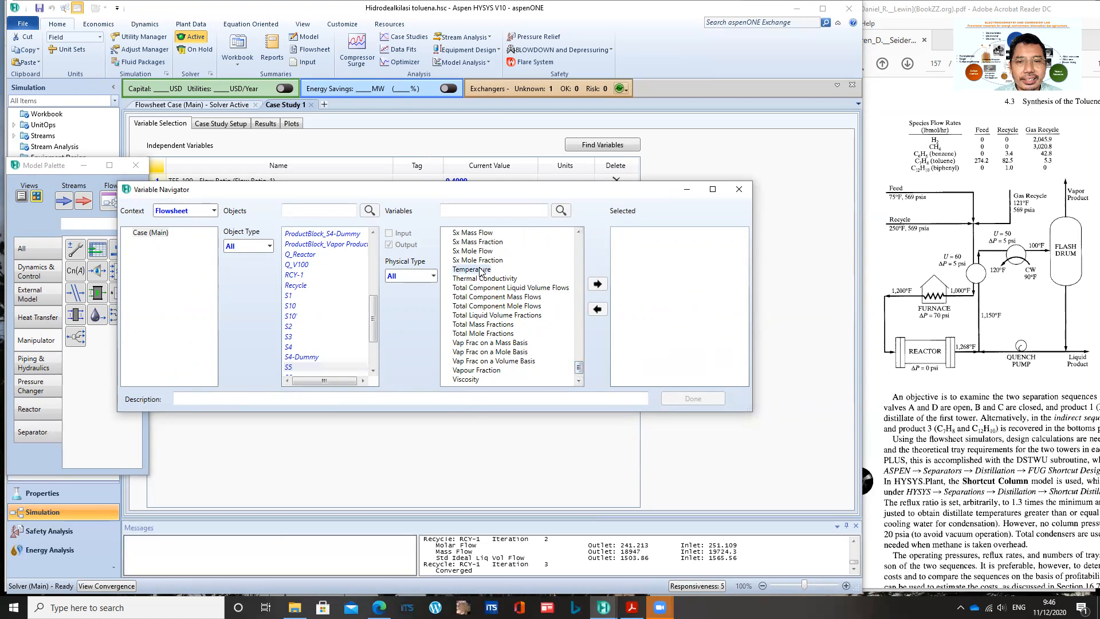
left_click(597, 284)
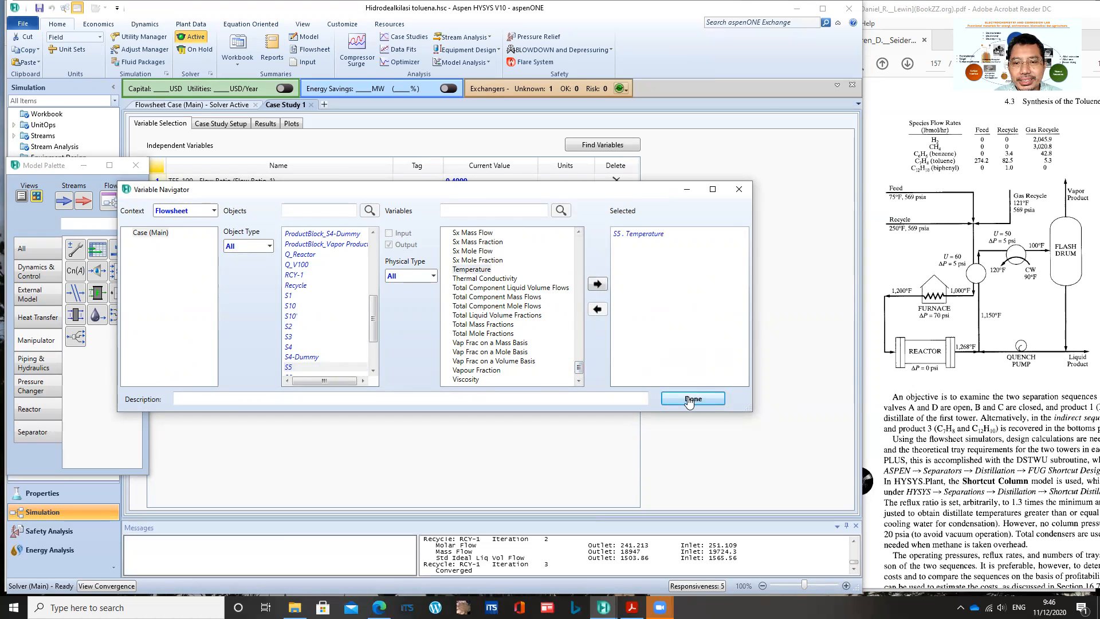
left_click(689, 400)
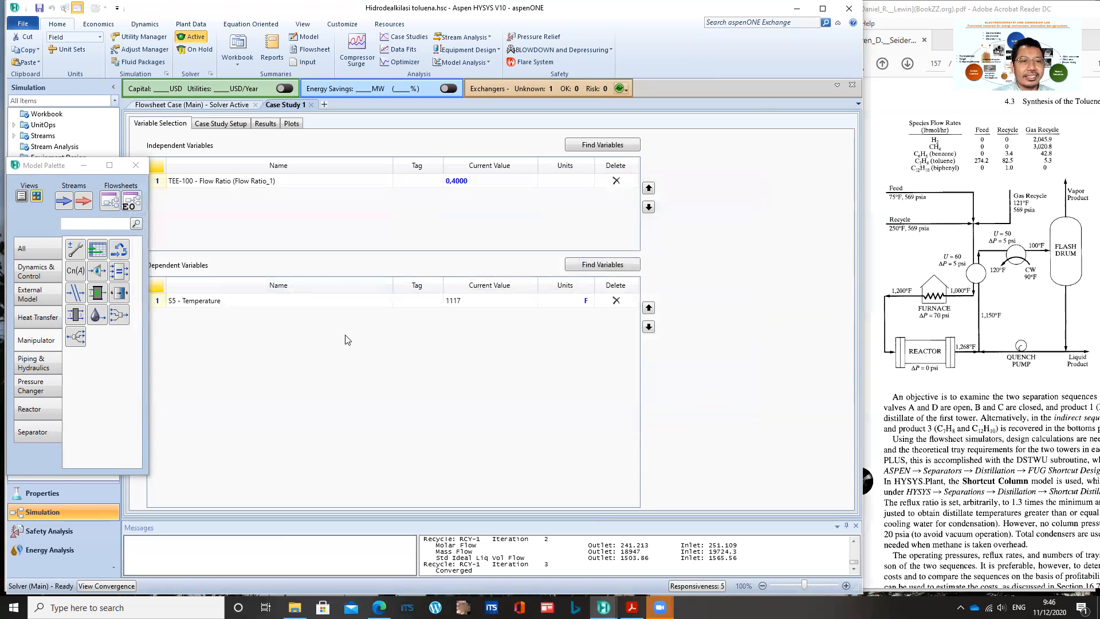
- Set the TEE-100 flow ratio to range from 0,1 to 0,9 with step size 0,01 and run the case study
left_click(224, 125)
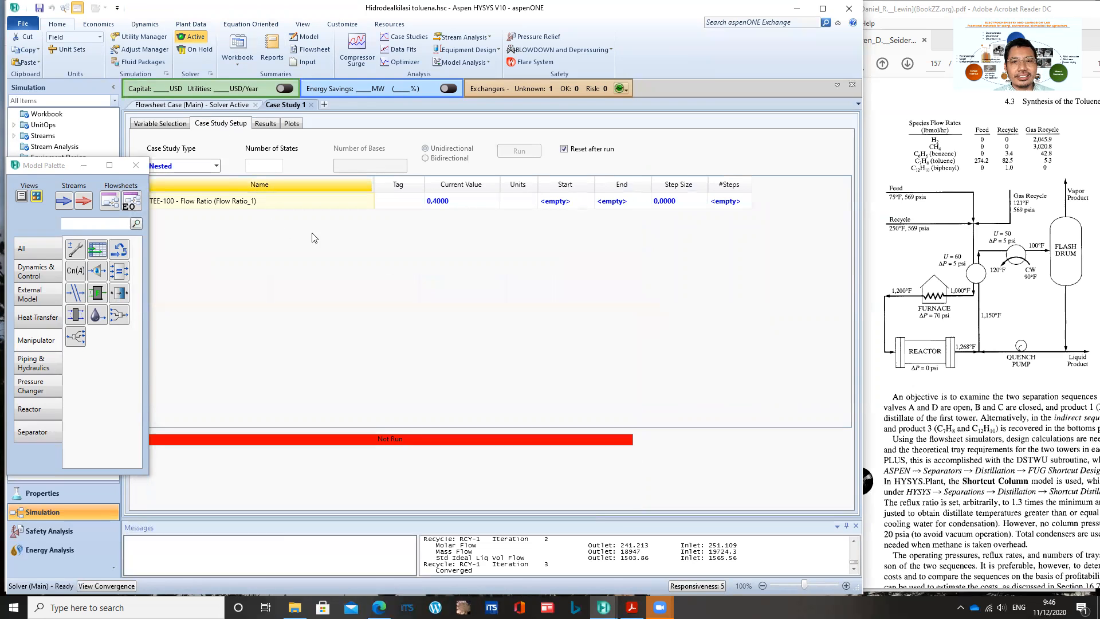
left_click(564, 203)
type("0,1")
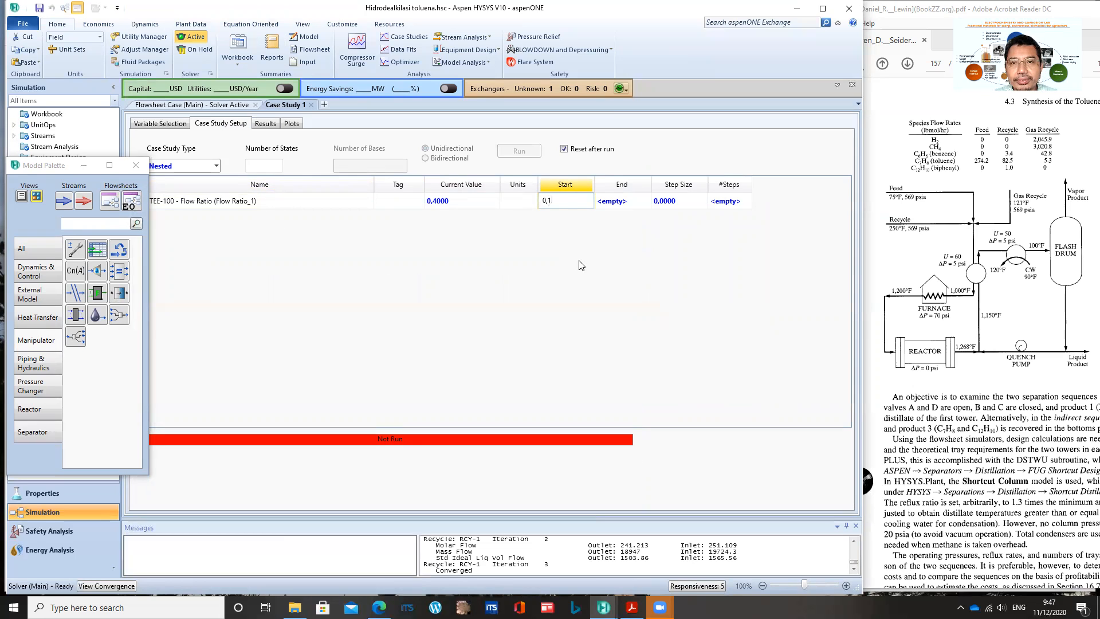
key("Return")
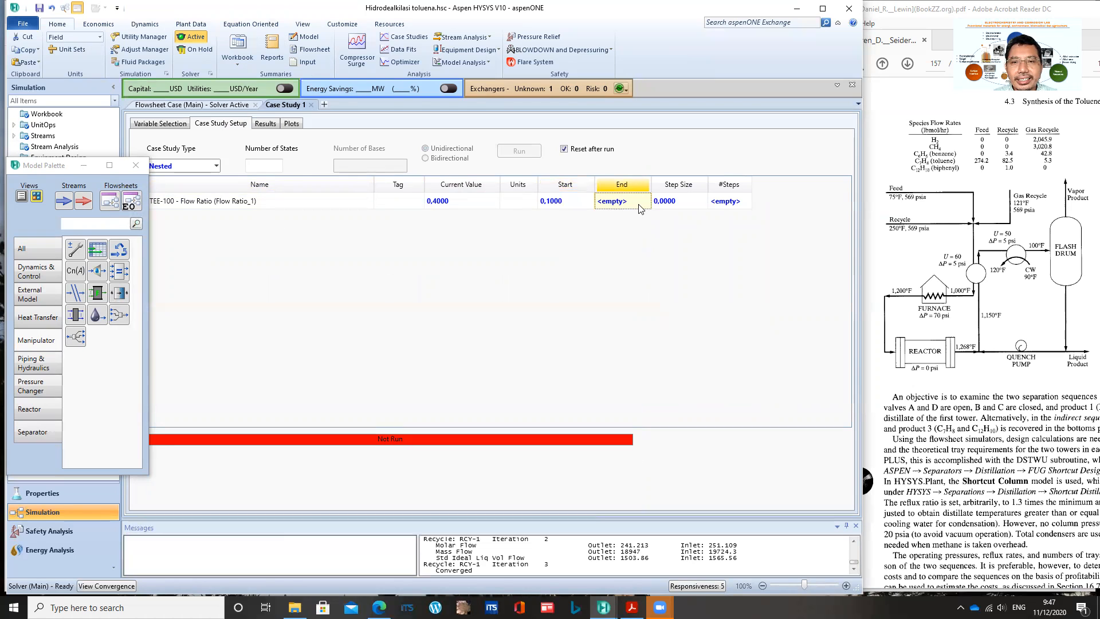
type("0,9")
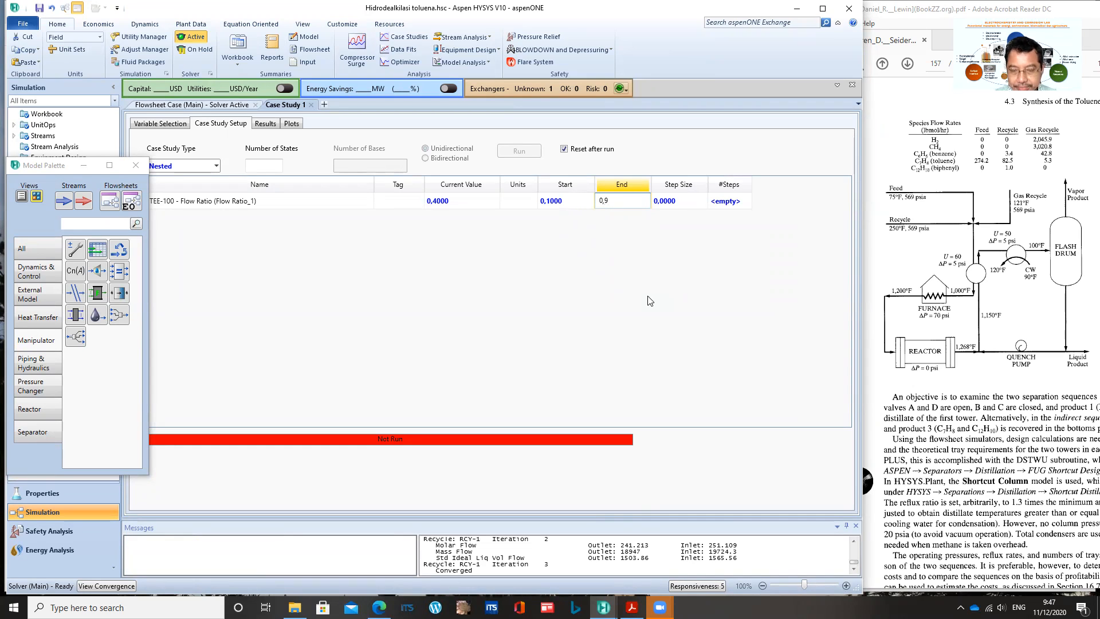
key("Return")
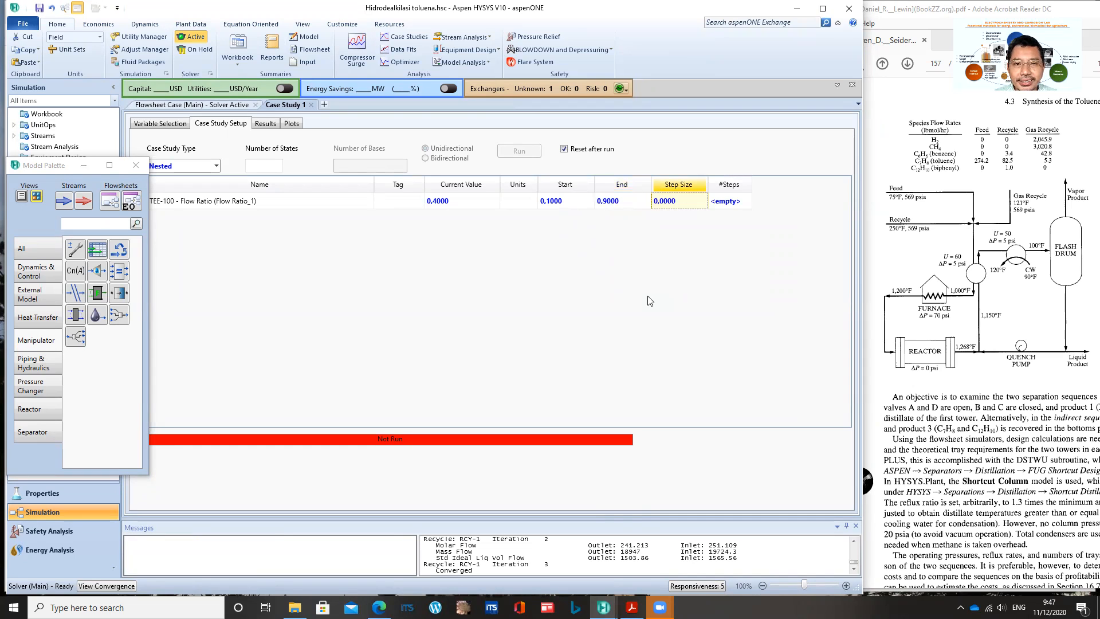
type("0")
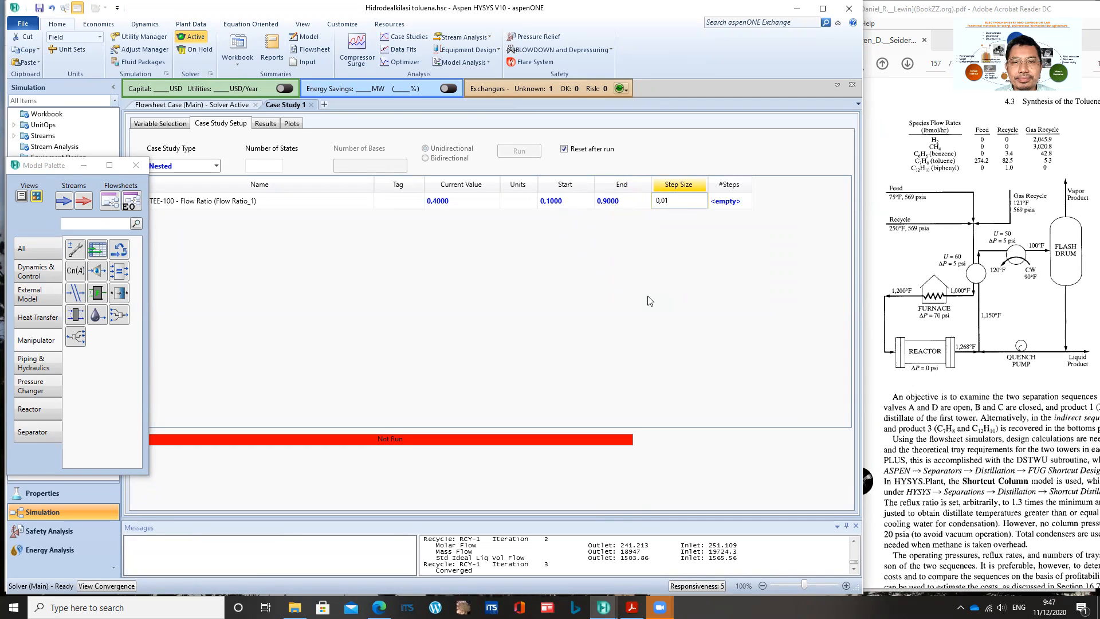
type(",01")
key("Return")
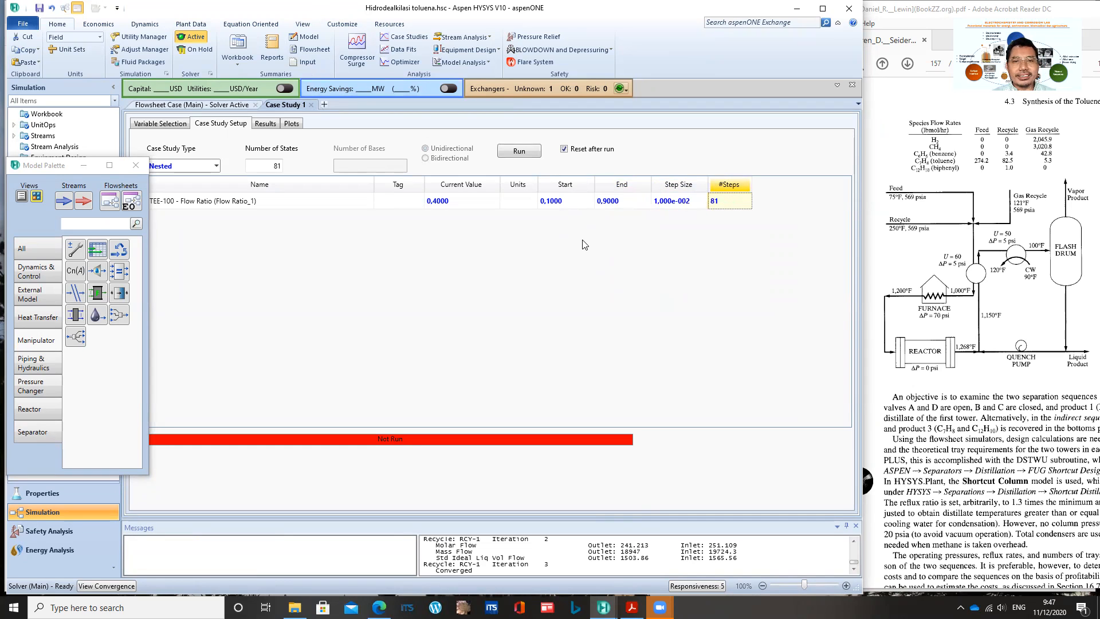
left_click(519, 152)
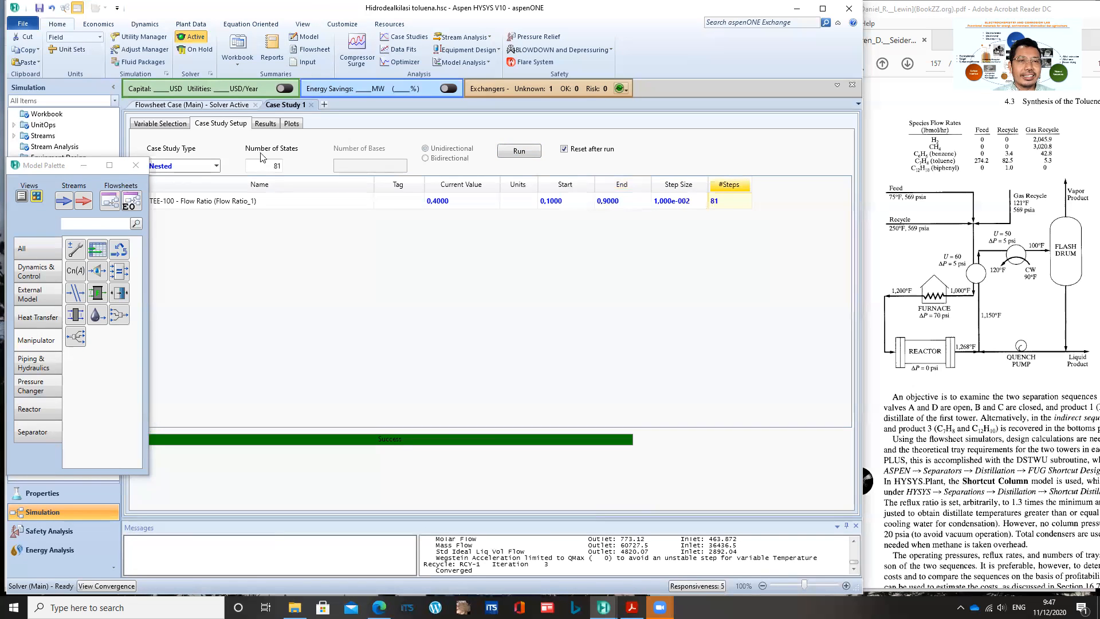
- Examine the case study's results table and plot for how the S5 temperature varies with the TEE-100 flow ratio
left_click(266, 124)
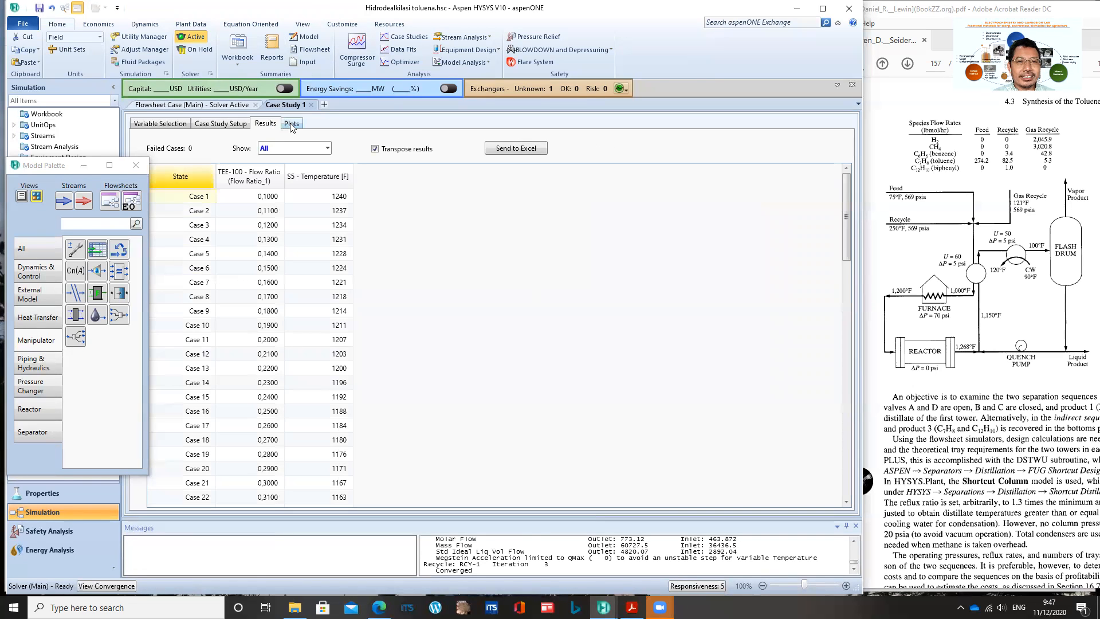
left_click(292, 125)
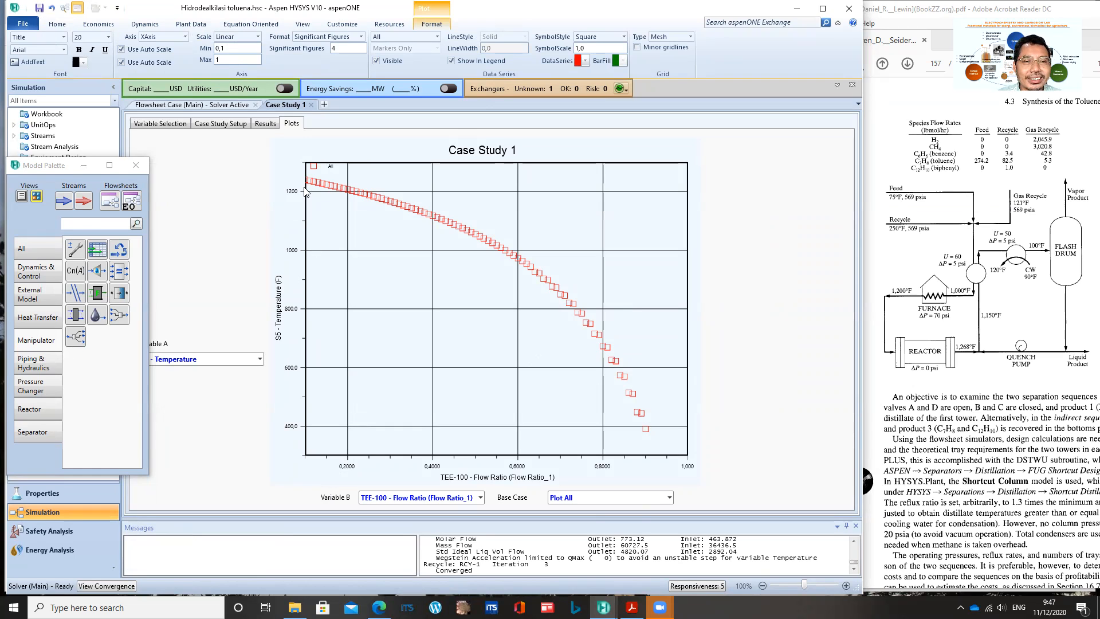
mouse_move(370, 197)
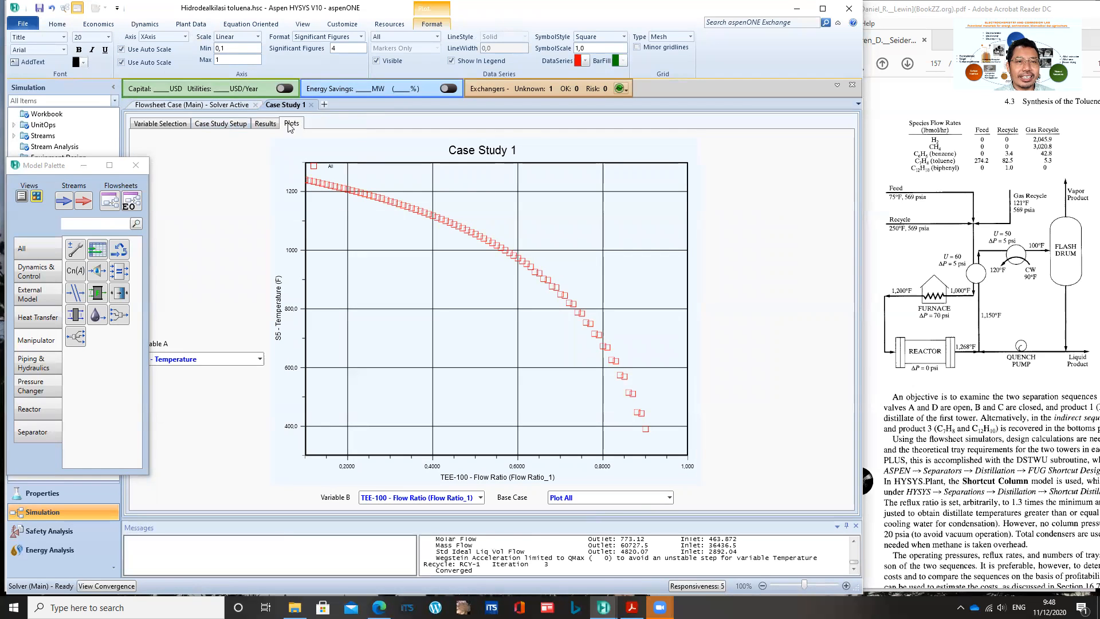
left_click(265, 123)
scroll(395, 464, "down", 3)
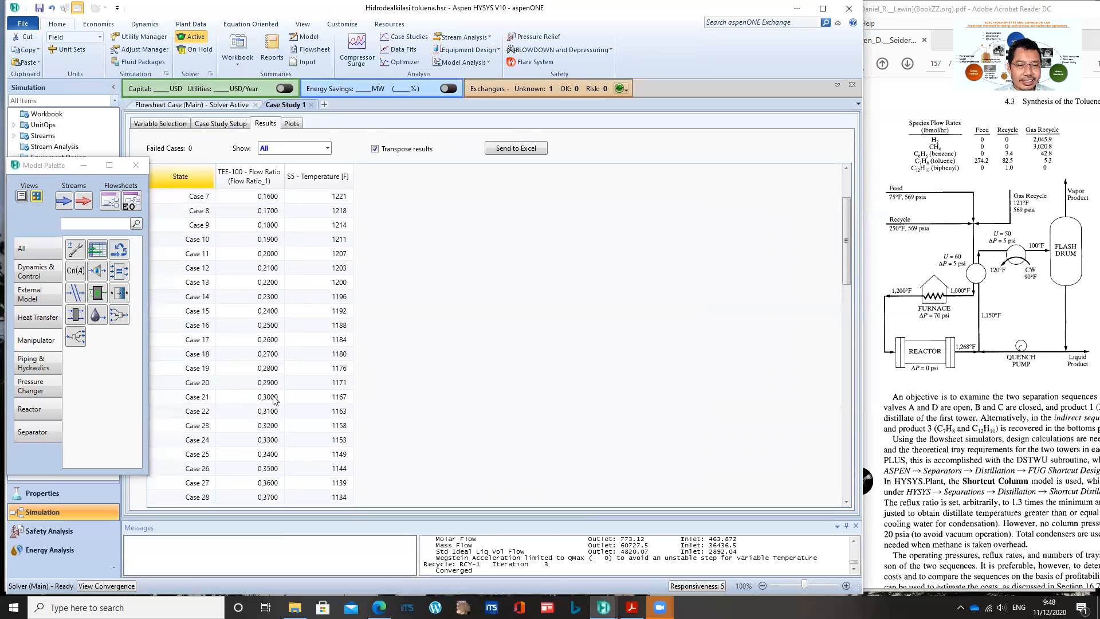
scroll(362, 438, "up", 2)
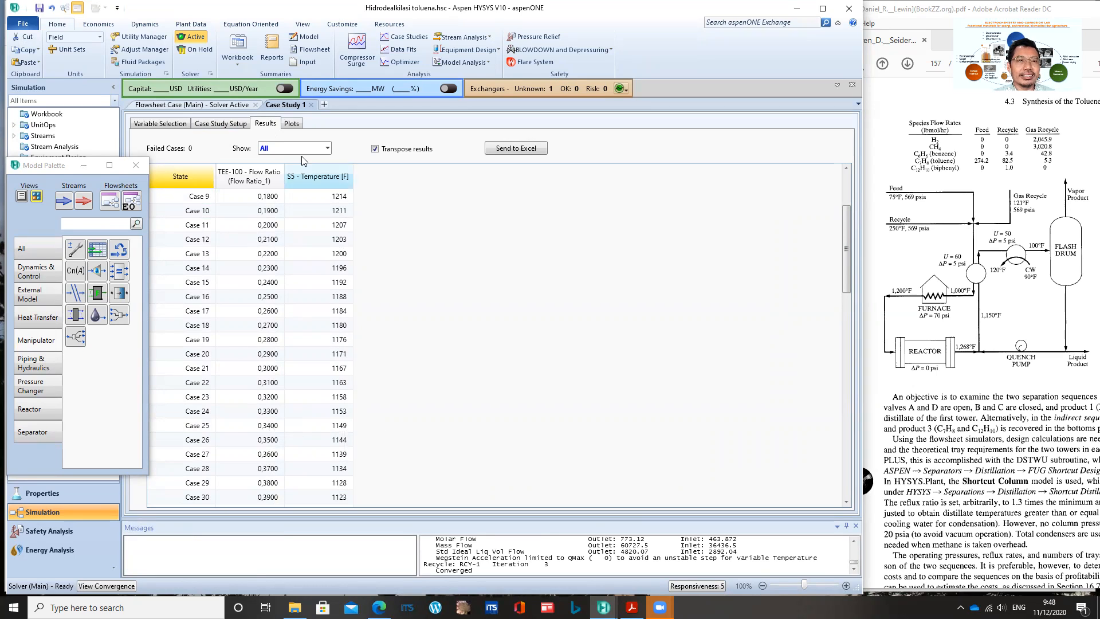
- Return to the main flowsheet and set the flow ratio of tee TEE-100's outlet S9 to 0,34
left_click_drag(213, 107, 233, 128)
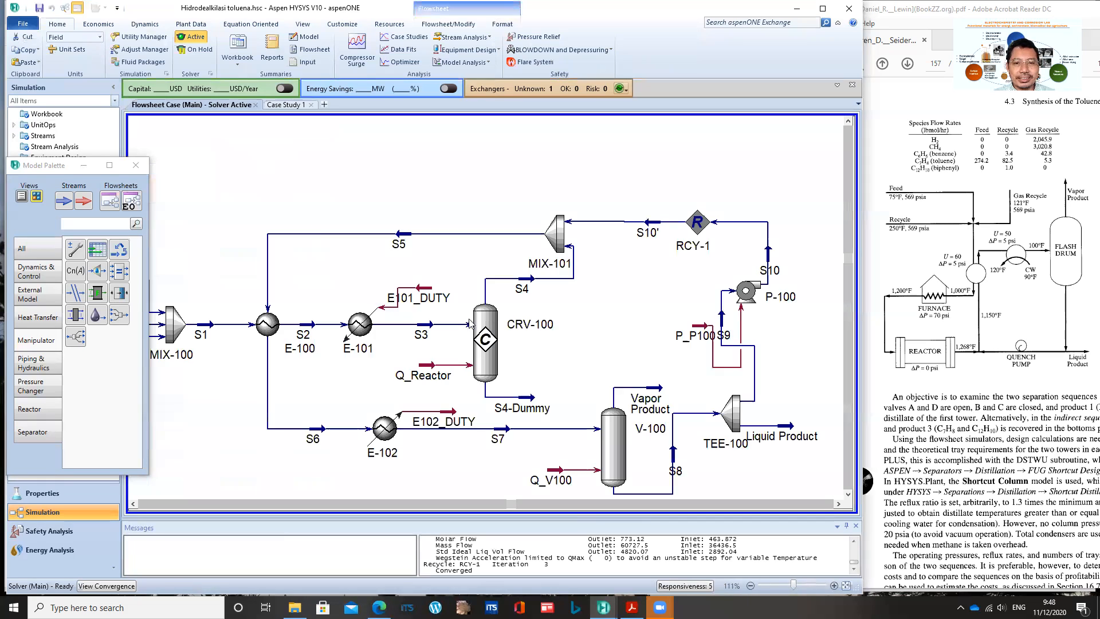
double_click(730, 424)
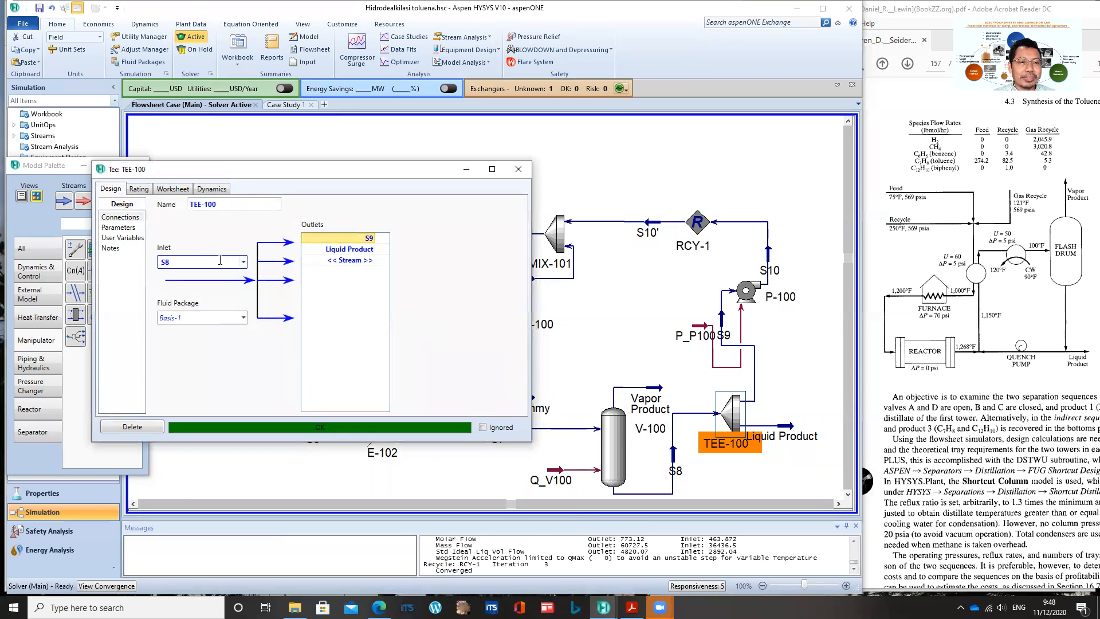
left_click(120, 228)
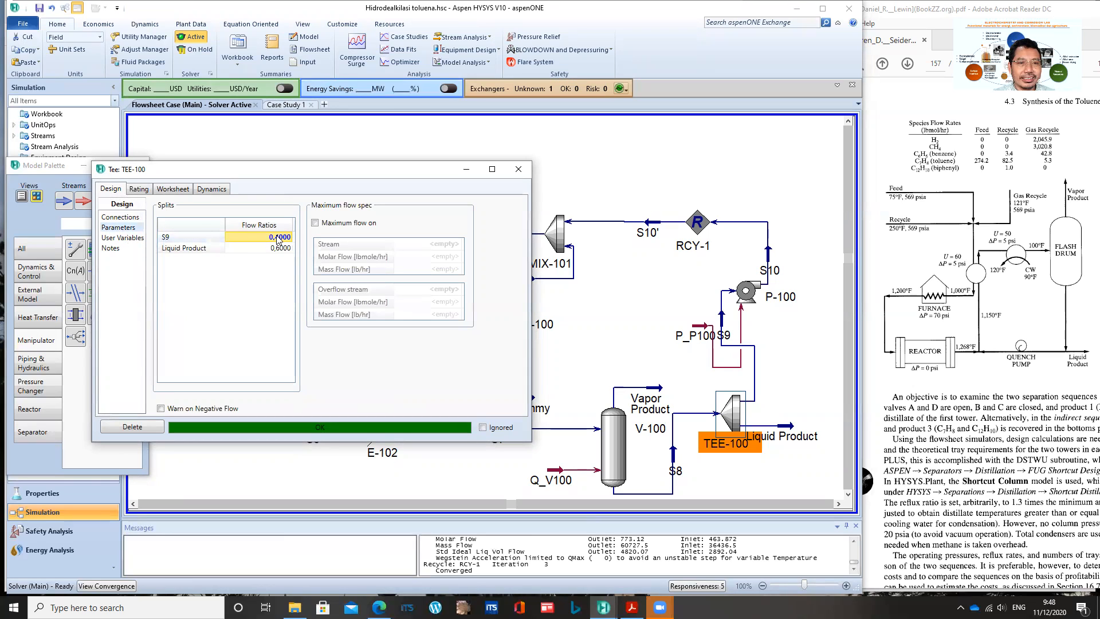
type("0,34")
key("Return")
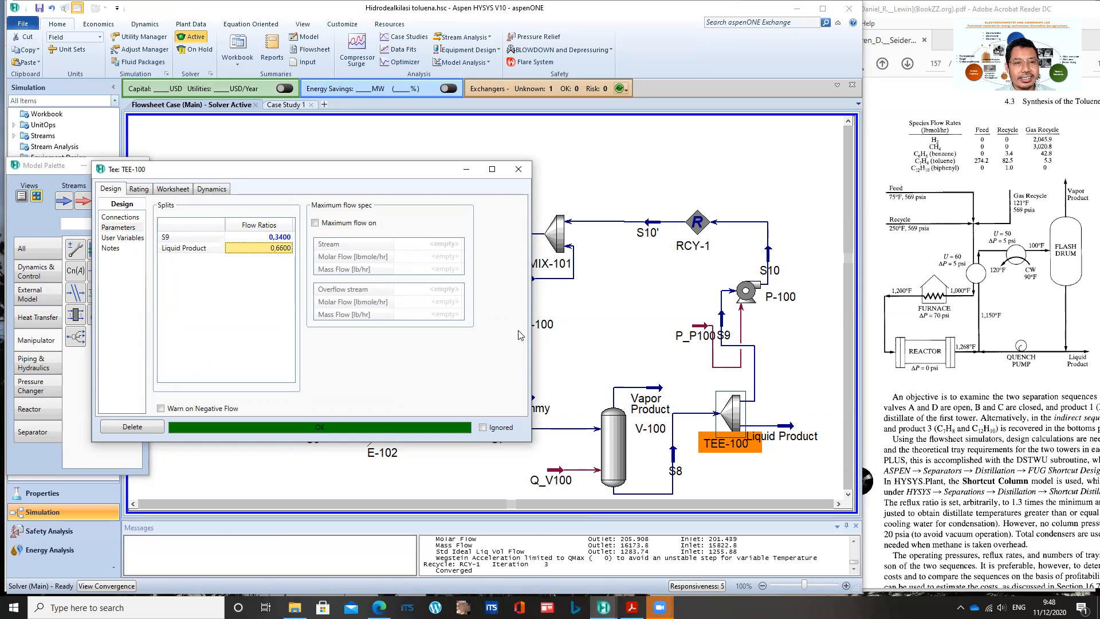
left_click(519, 169)
left_click(580, 190)
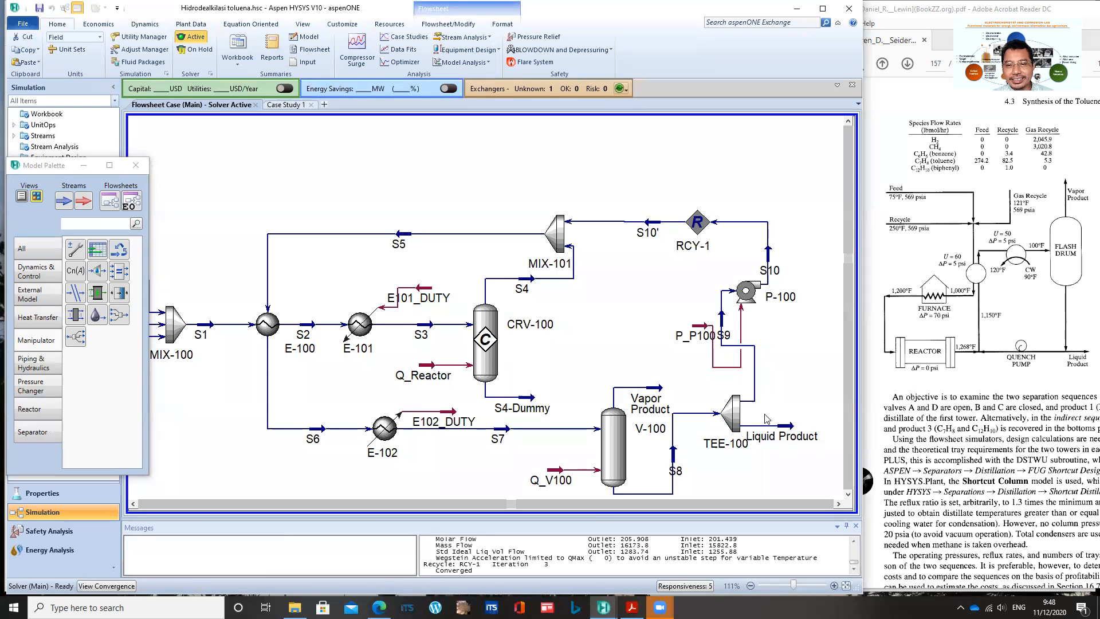
- Add an Adjust operation above stream S5 near mixer MIX-101, with Flow Ratio_1 of tee TEE-100 as its adjusted variable
mouse_move(734, 421)
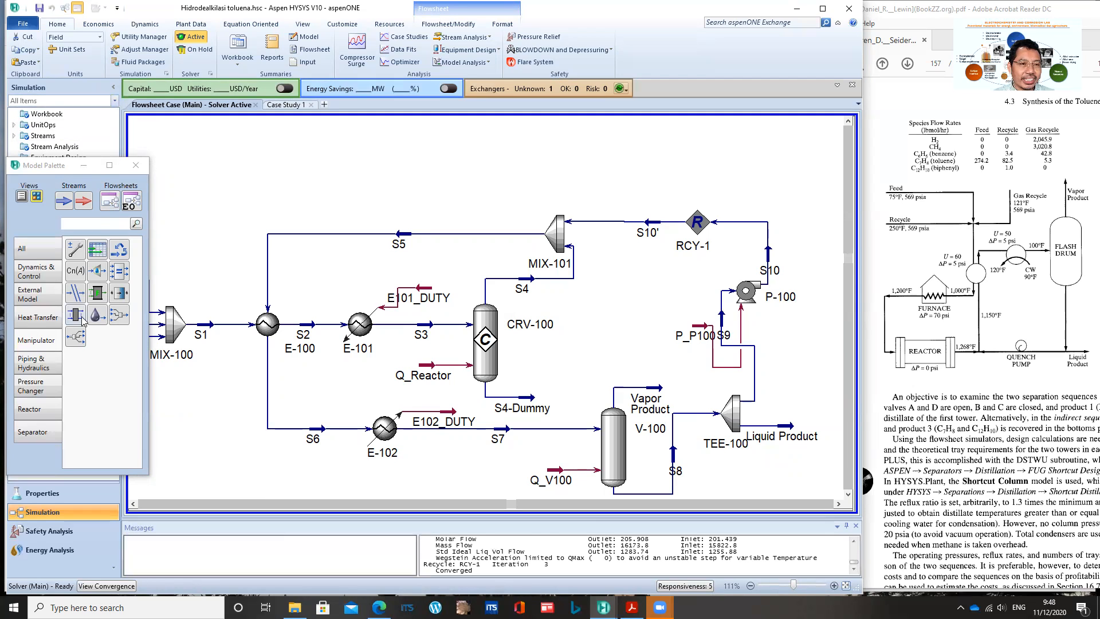
left_click_drag(75, 250, 483, 181)
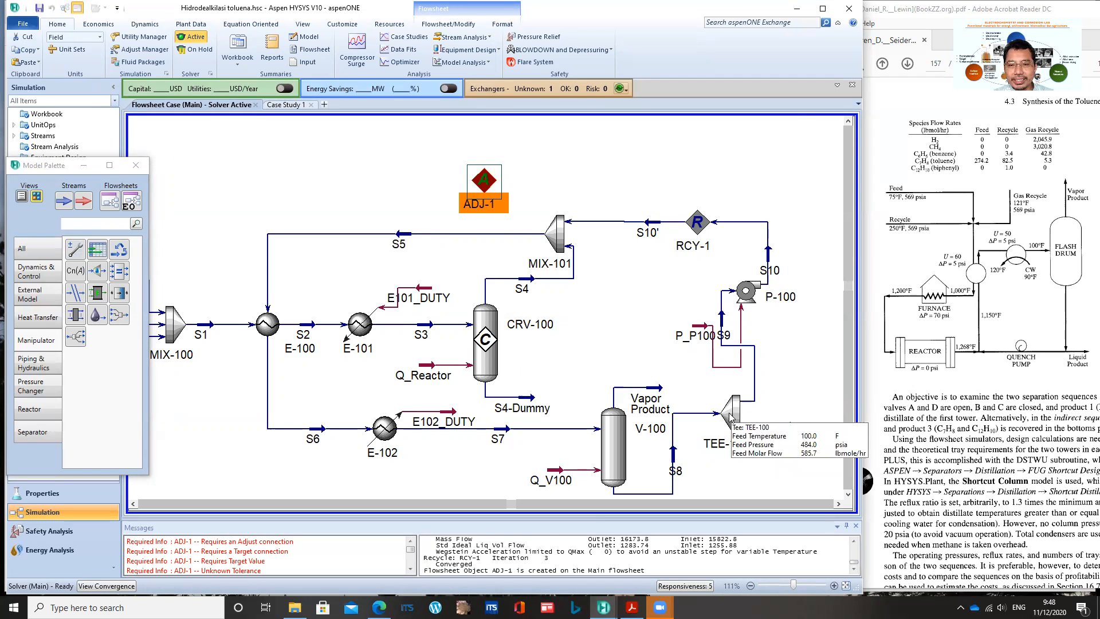
double_click(484, 181)
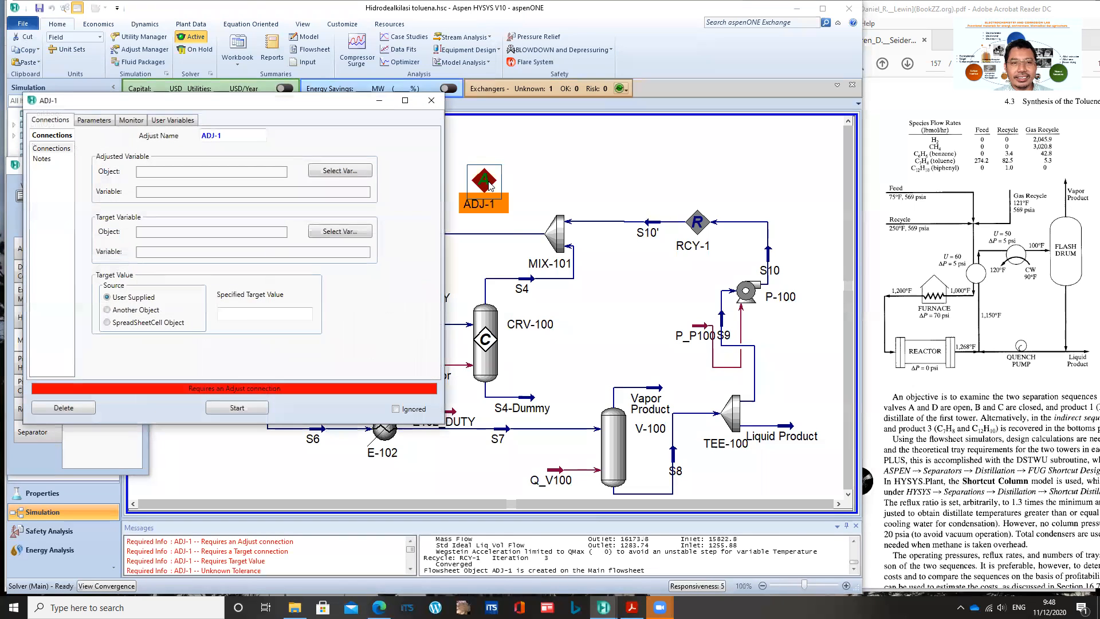
left_click(350, 171)
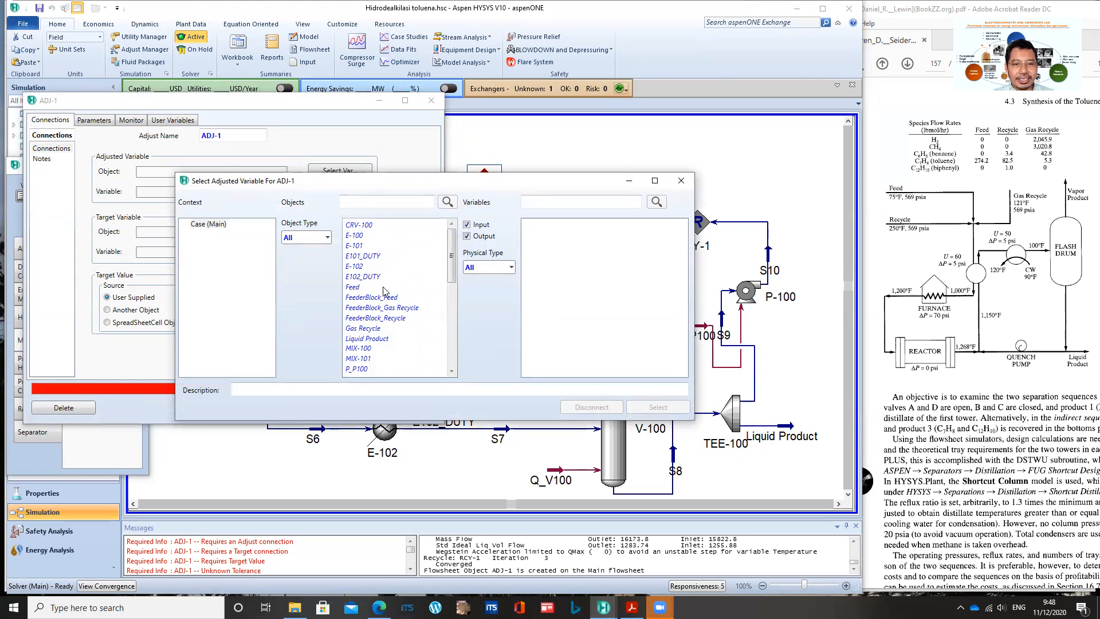
left_click_drag(455, 257, 439, 353)
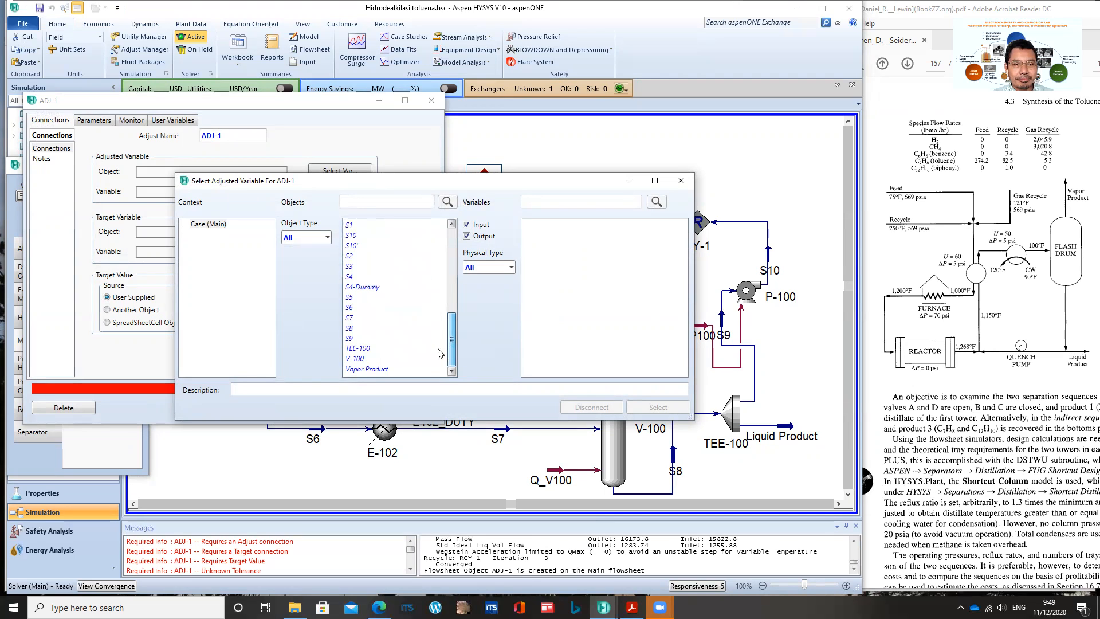
left_click(365, 349)
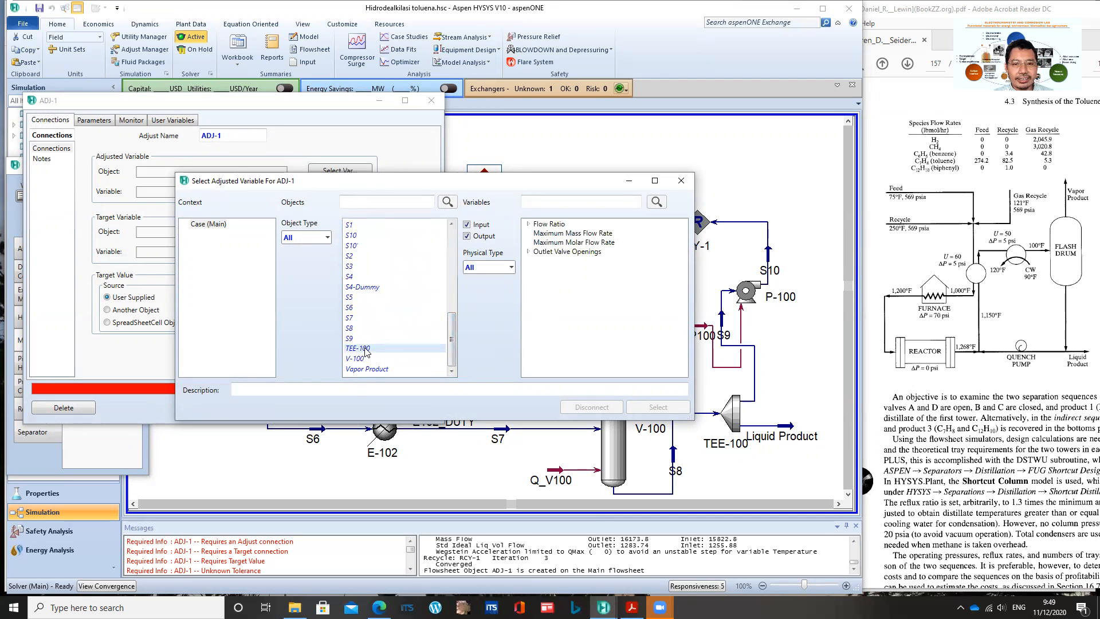
left_click(529, 224)
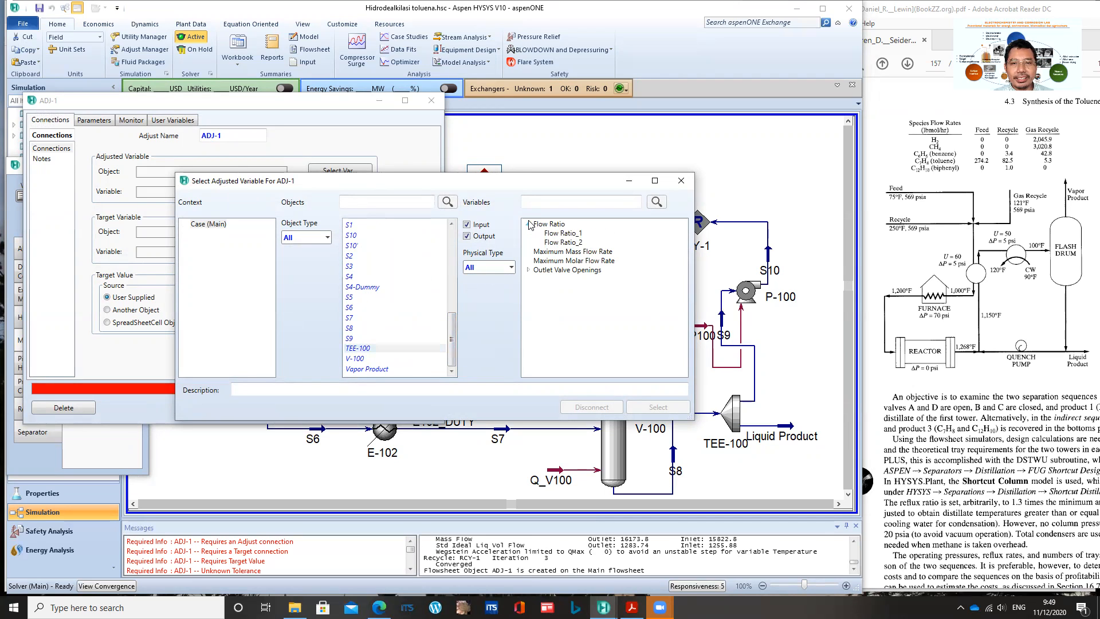
left_click(560, 235)
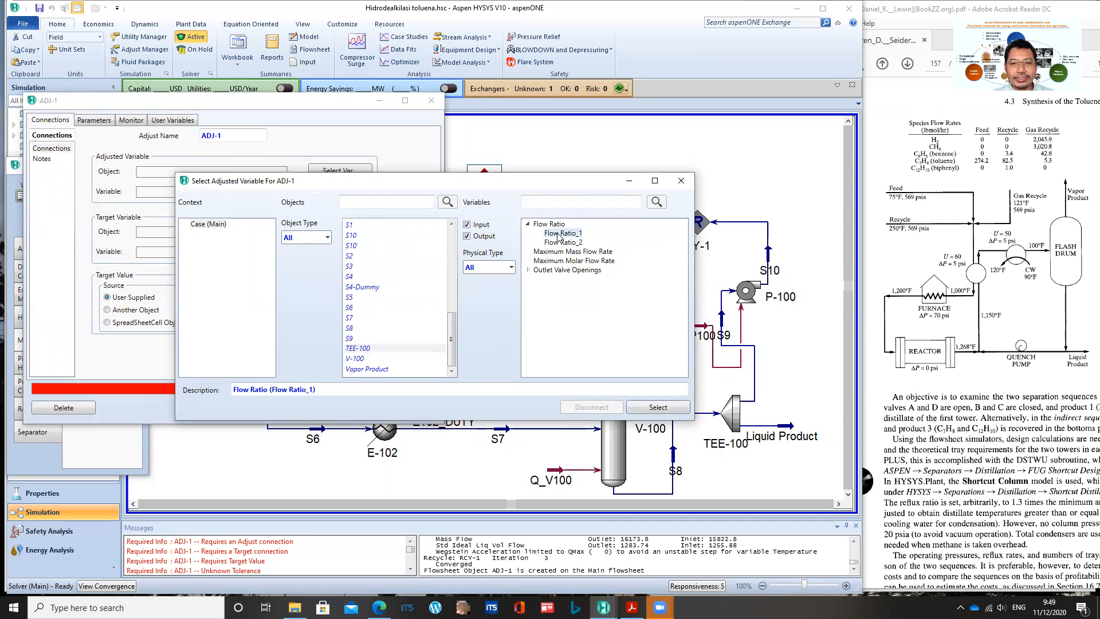
left_click(649, 408)
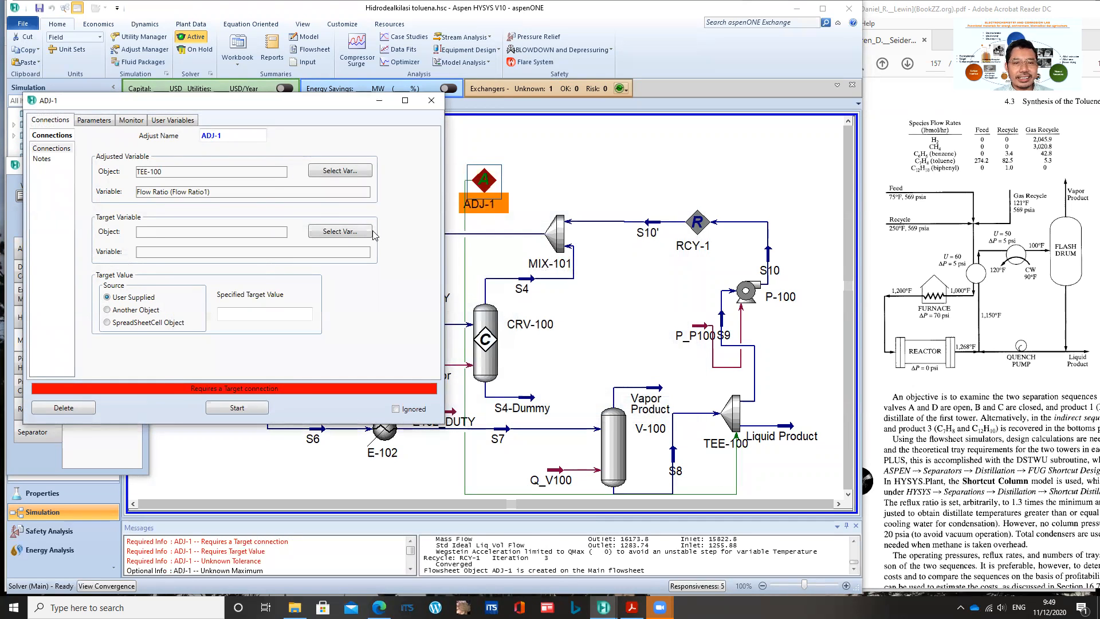
- Set the temperature of stream S5 as the Adjust's target variable, with a user-supplied target value of 1150 F
left_click(351, 234)
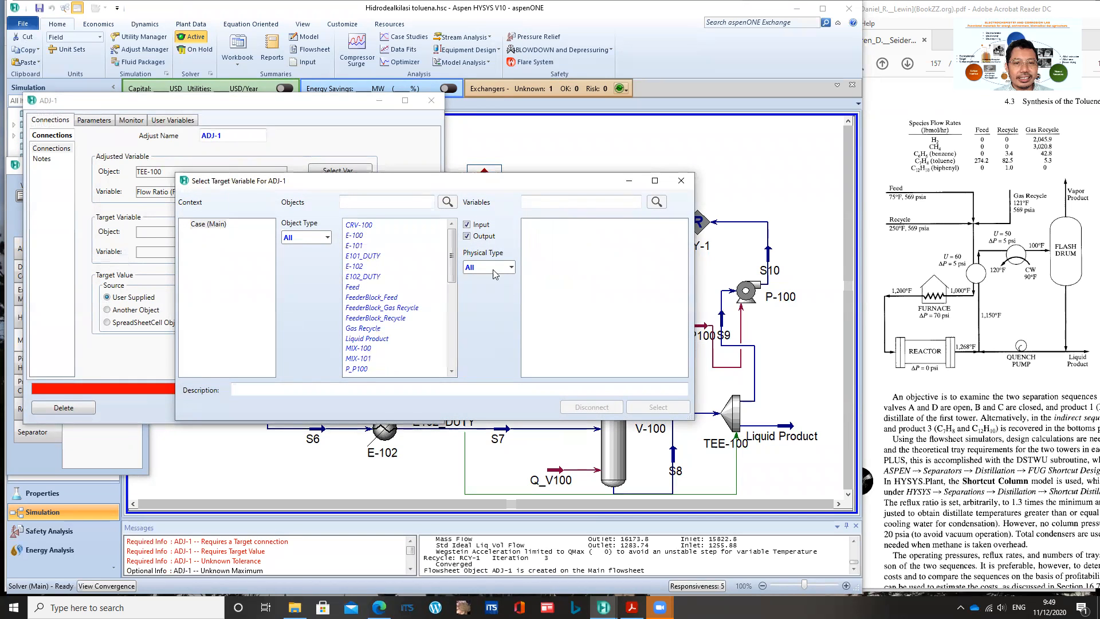
left_click_drag(454, 255, 454, 311)
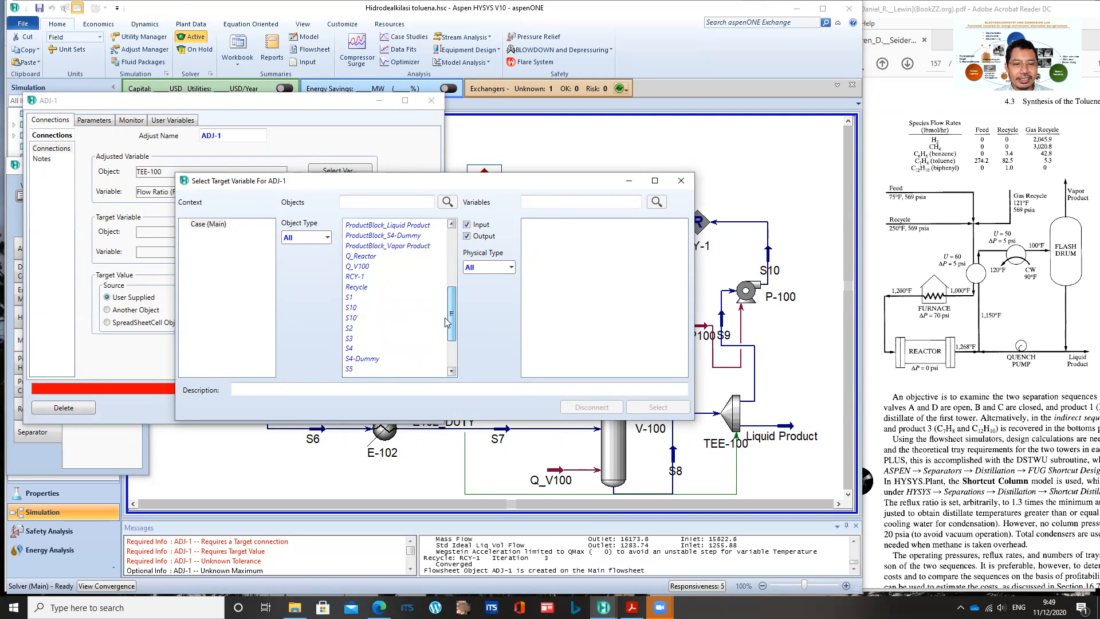
left_click(349, 369)
scroll(590, 254, "down", 15)
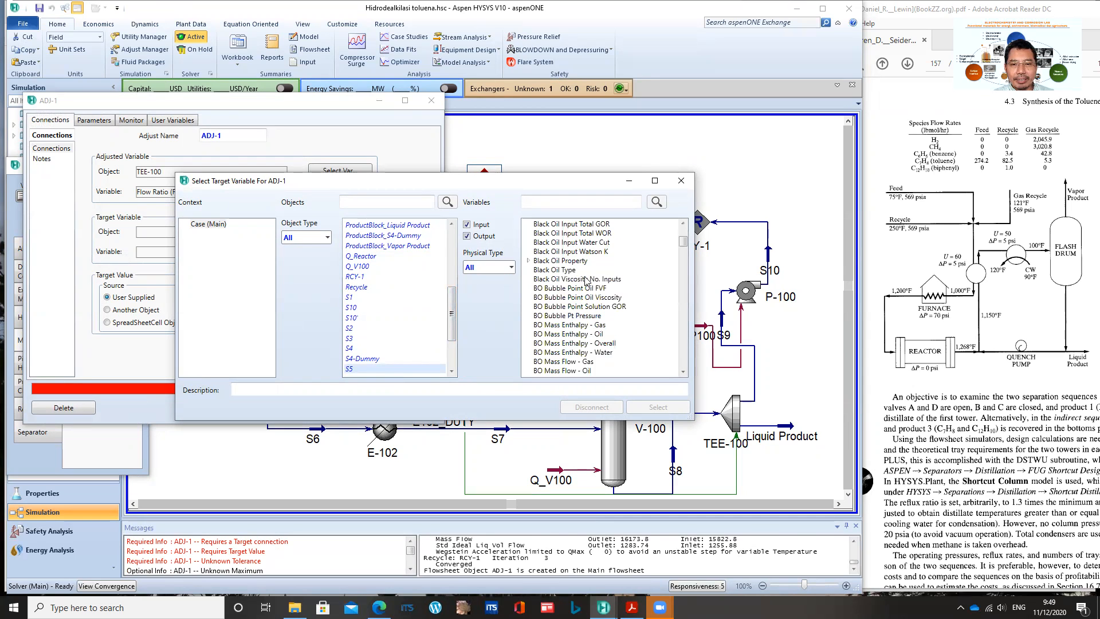
scroll(601, 331, "down", 10)
scroll(600, 330, "down", 5)
scroll(600, 330, "down", 6)
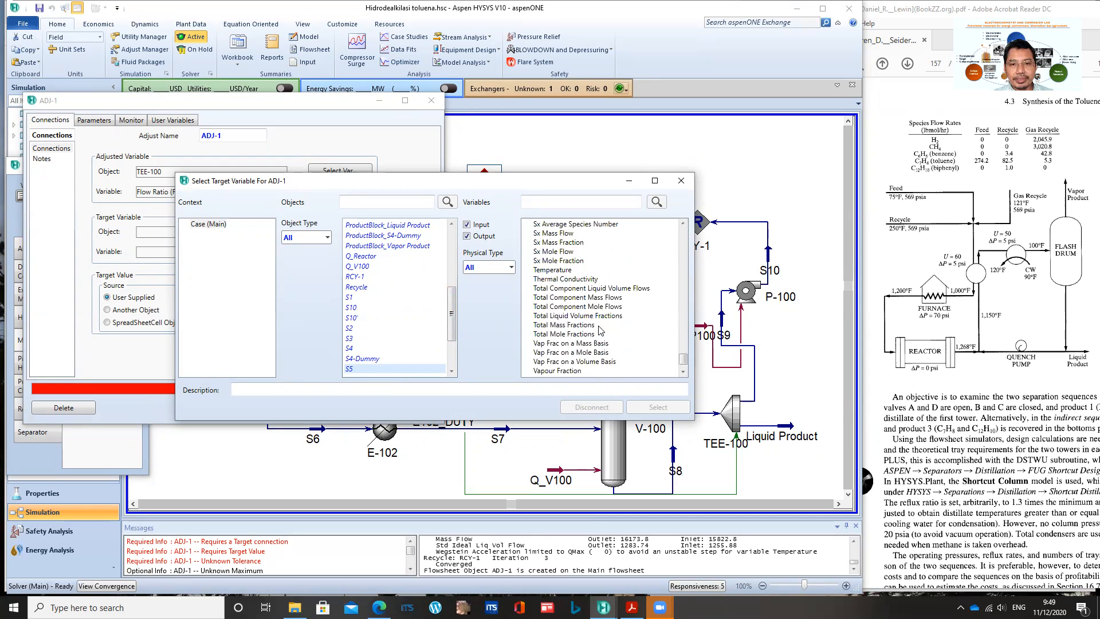
left_click(551, 272)
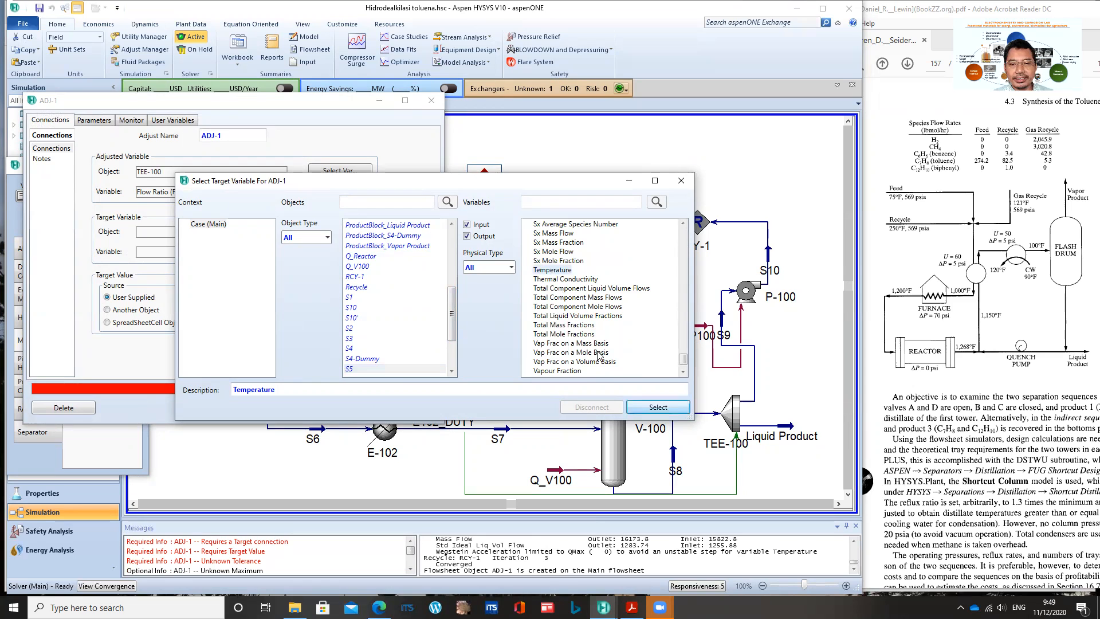
left_click(657, 407)
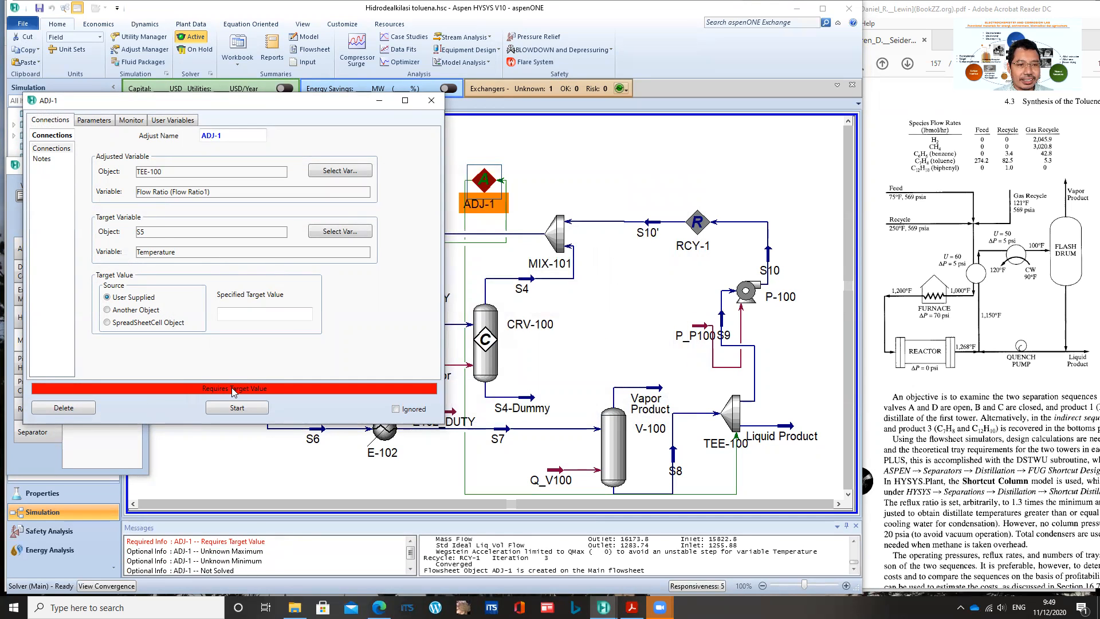
left_click(241, 315)
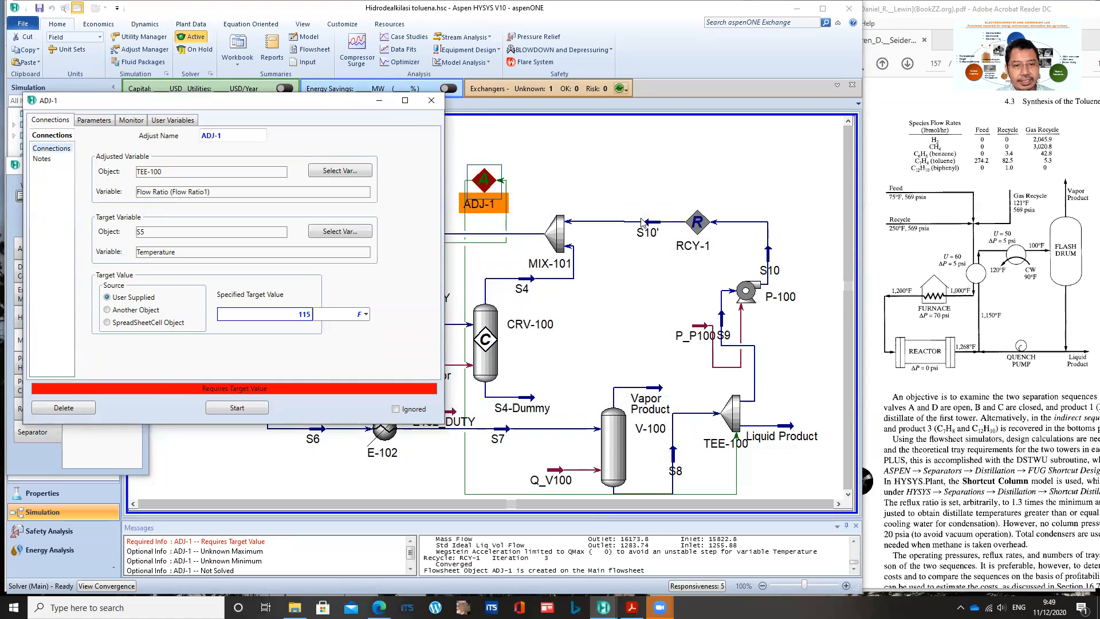
key("Return")
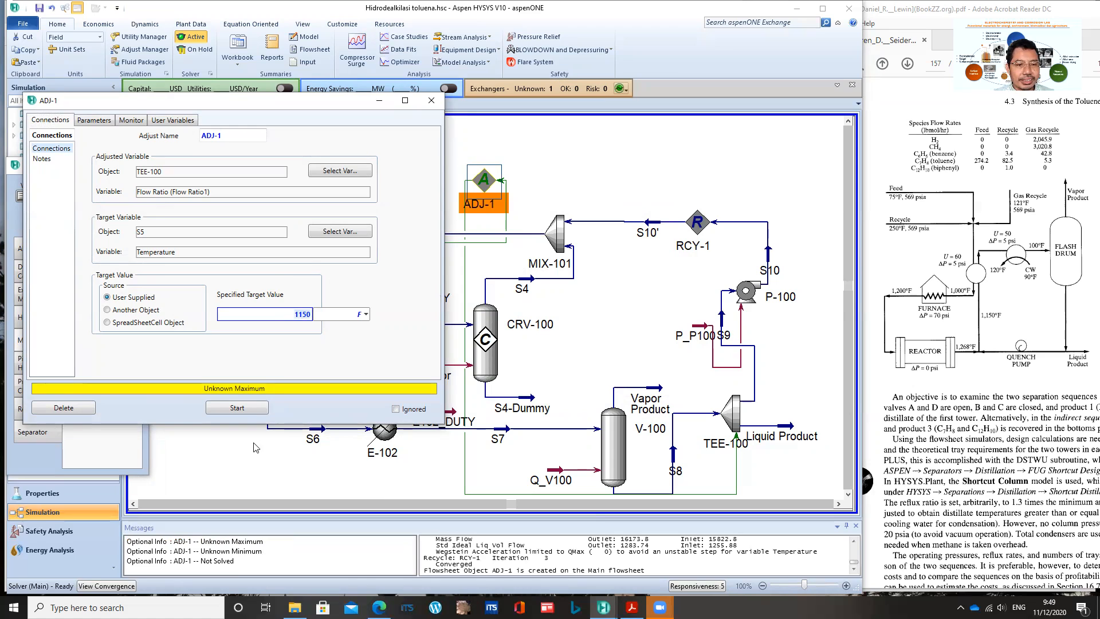
- Start Adjust ADJ-1, accept each further batch of iterations until it stops, and check stream S5's temperature on the flowsheet
left_click(238, 408)
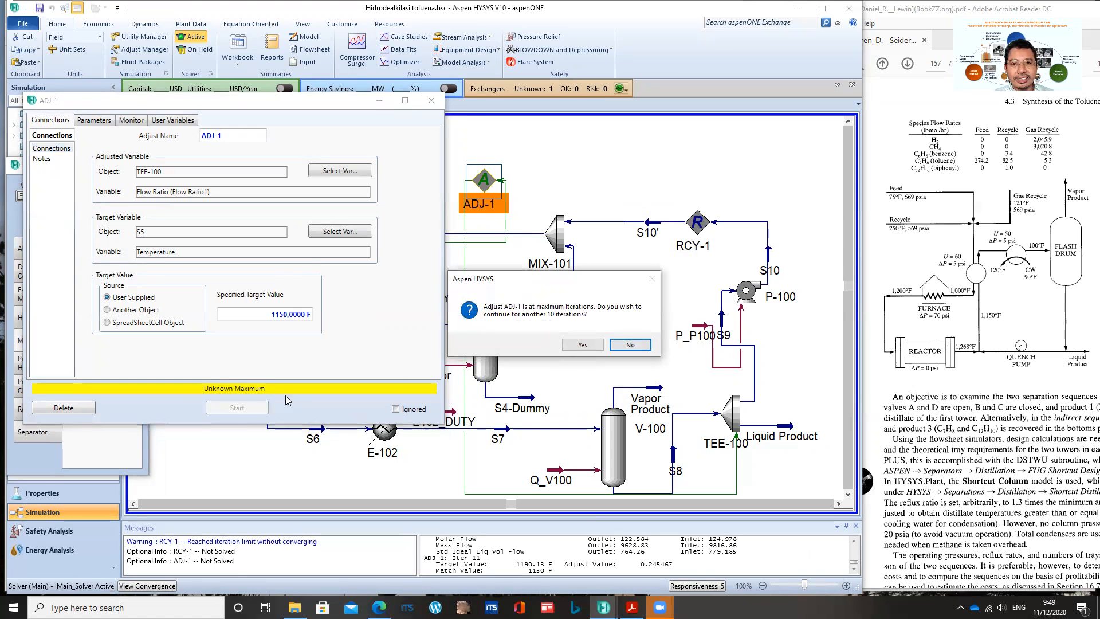
left_click(583, 345)
left_click(583, 345)
left_click(583, 345)
left_click(583, 345)
left_click(583, 345)
left_click(583, 346)
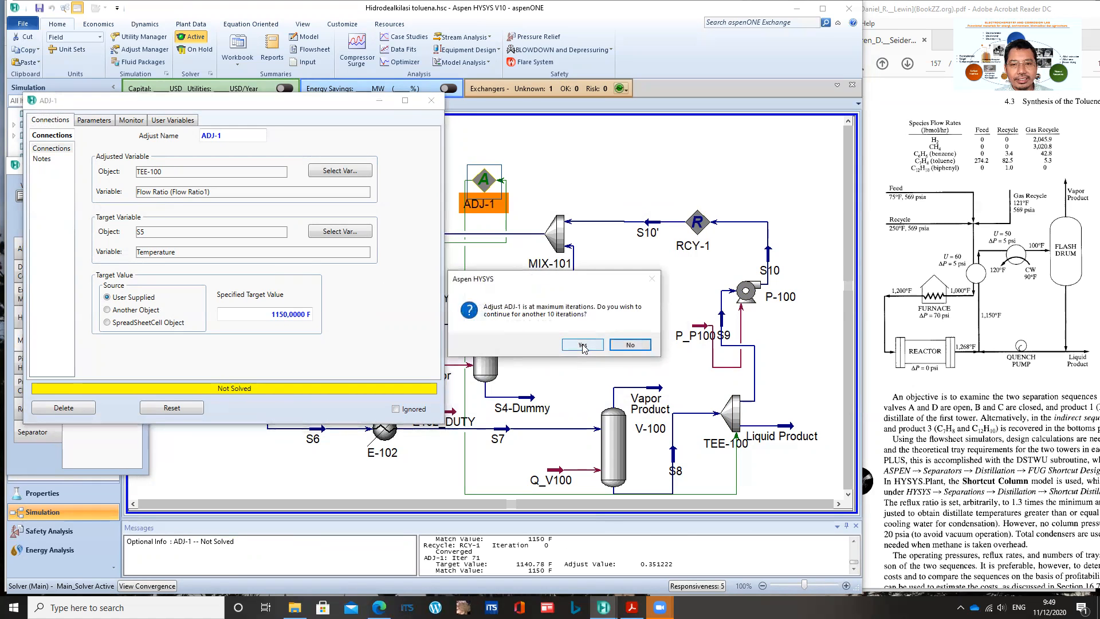
left_click(583, 345)
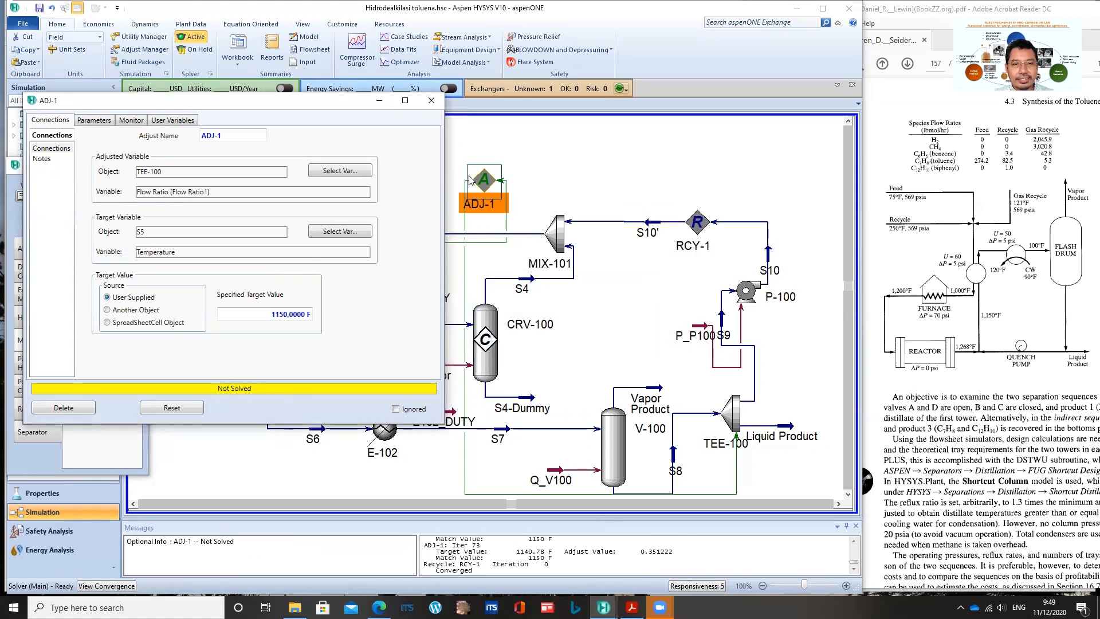
left_click(431, 100)
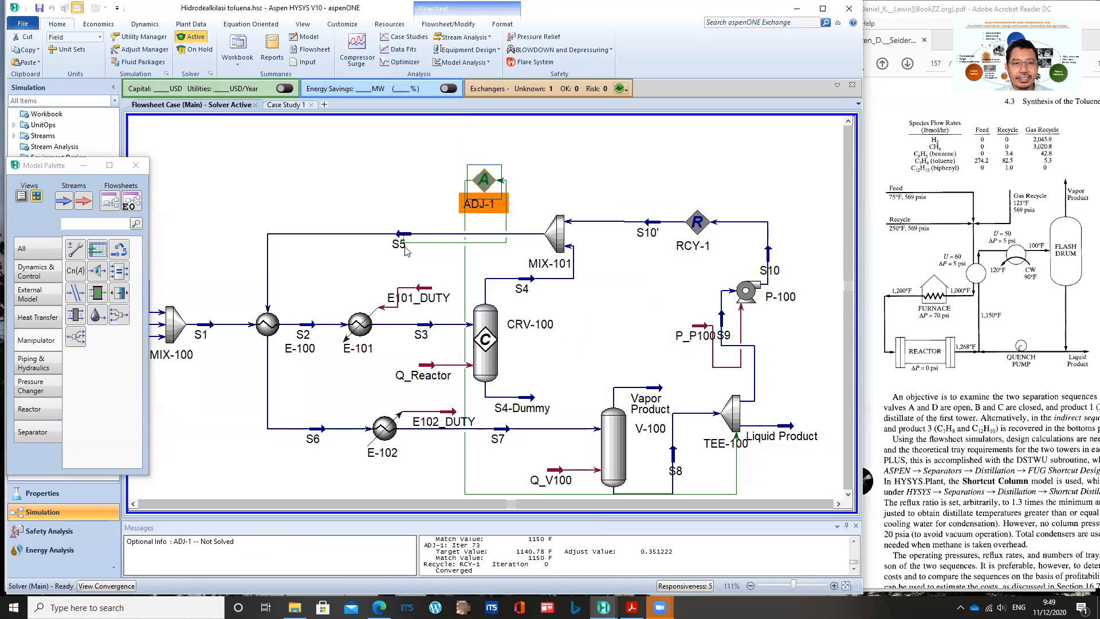
mouse_move(407, 239)
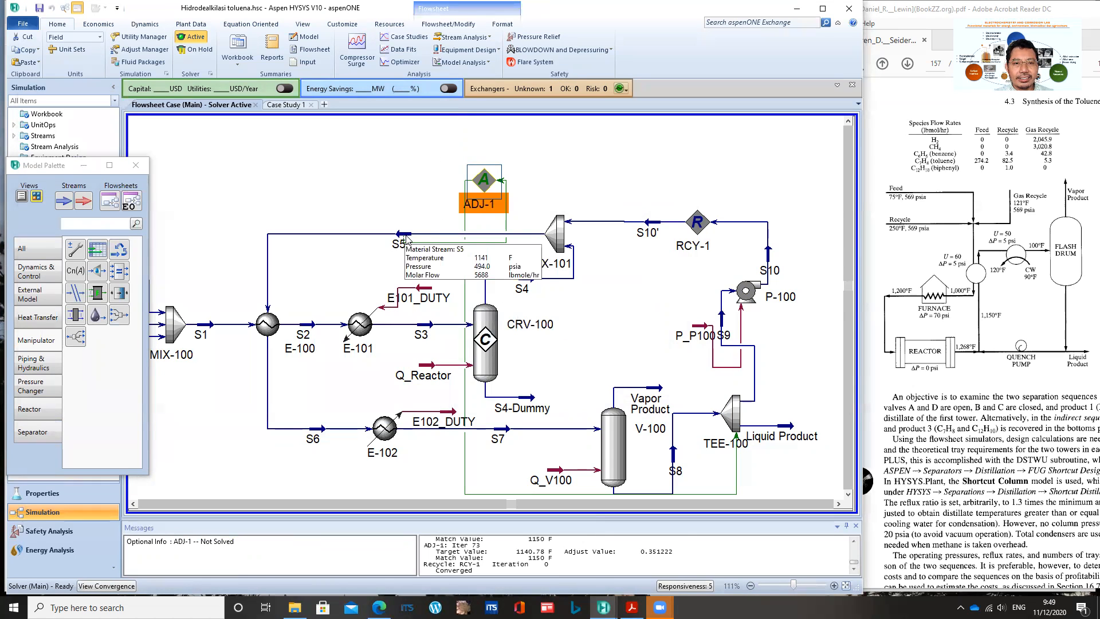
left_click(409, 196)
- Reset Adjust ADJ-1 to solve again, accept each further batch of 10 iterations, and return to the flowsheet
double_click(484, 183)
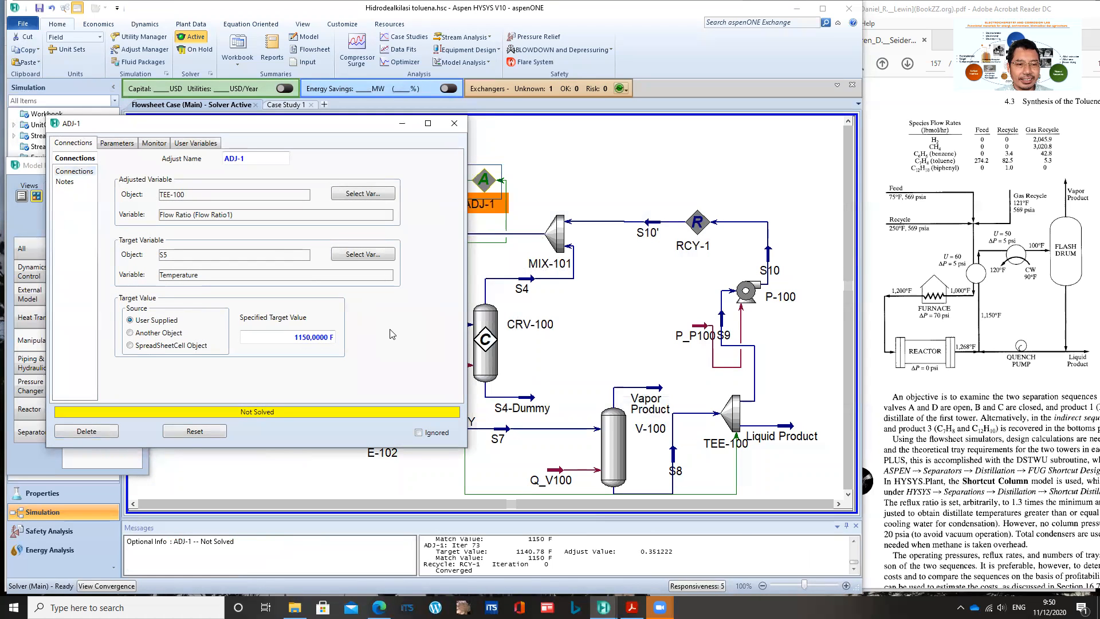
left_click(192, 431)
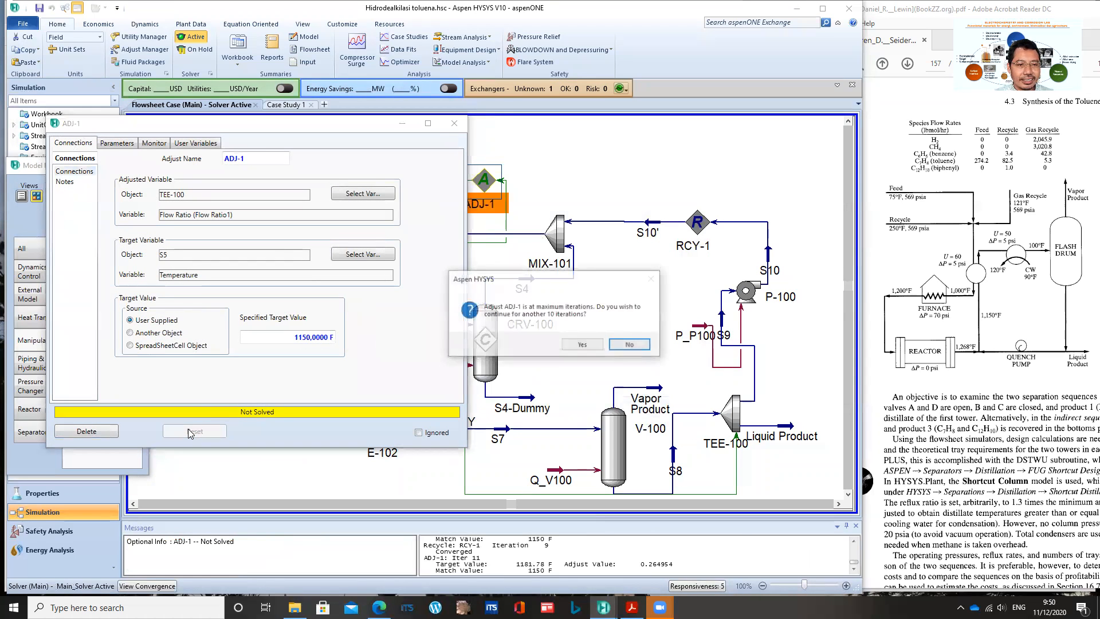
left_click(580, 345)
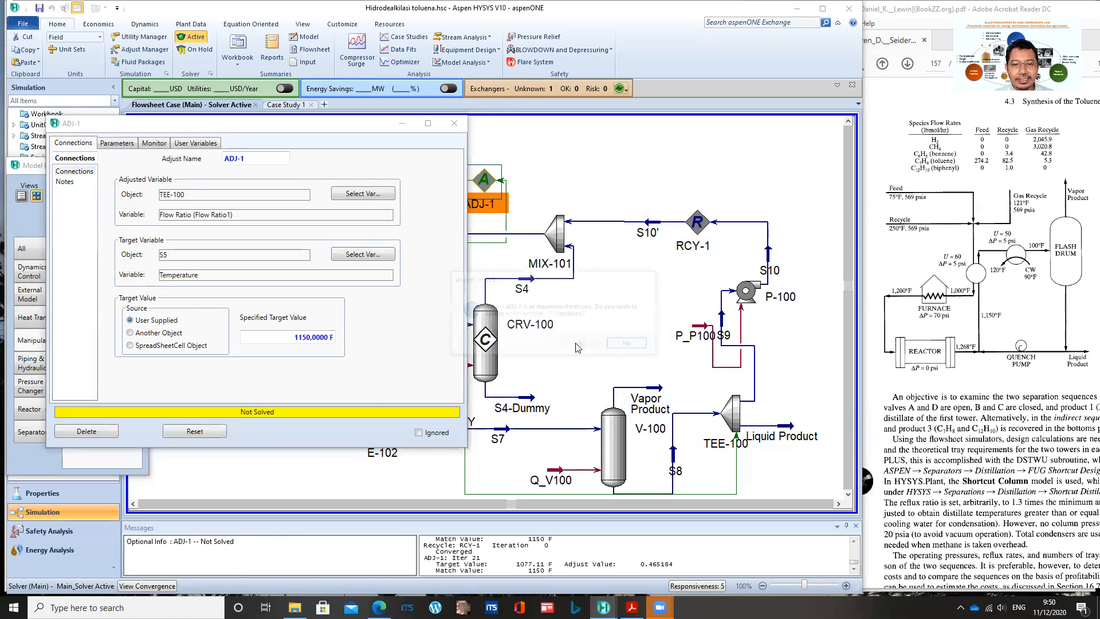
left_click(578, 345)
left_click(578, 345)
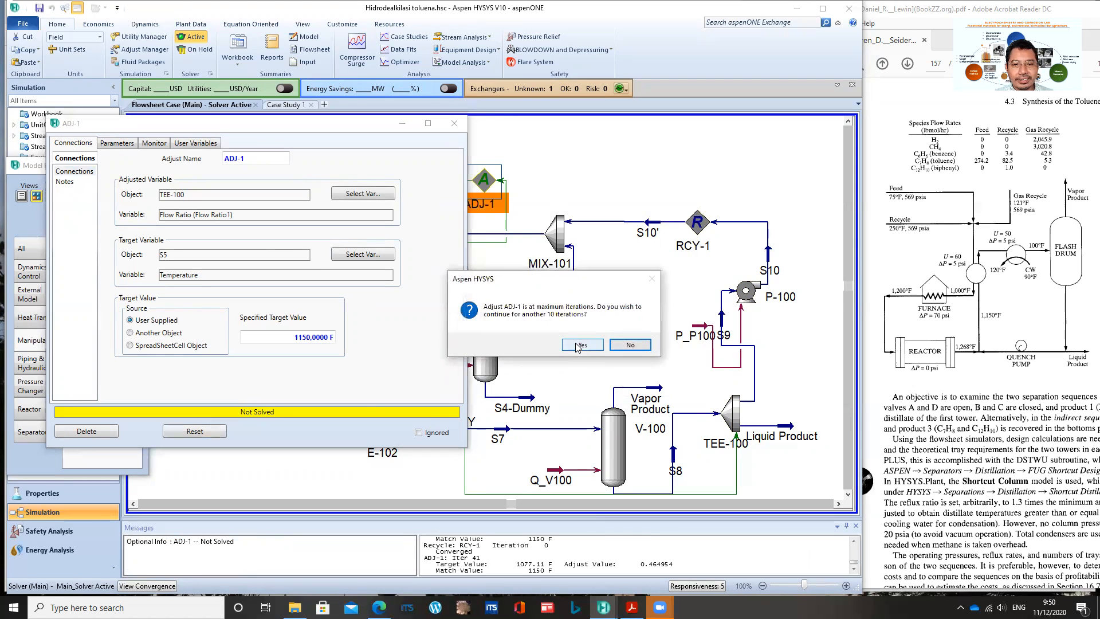
left_click(579, 345)
left_click(579, 346)
left_click(579, 346)
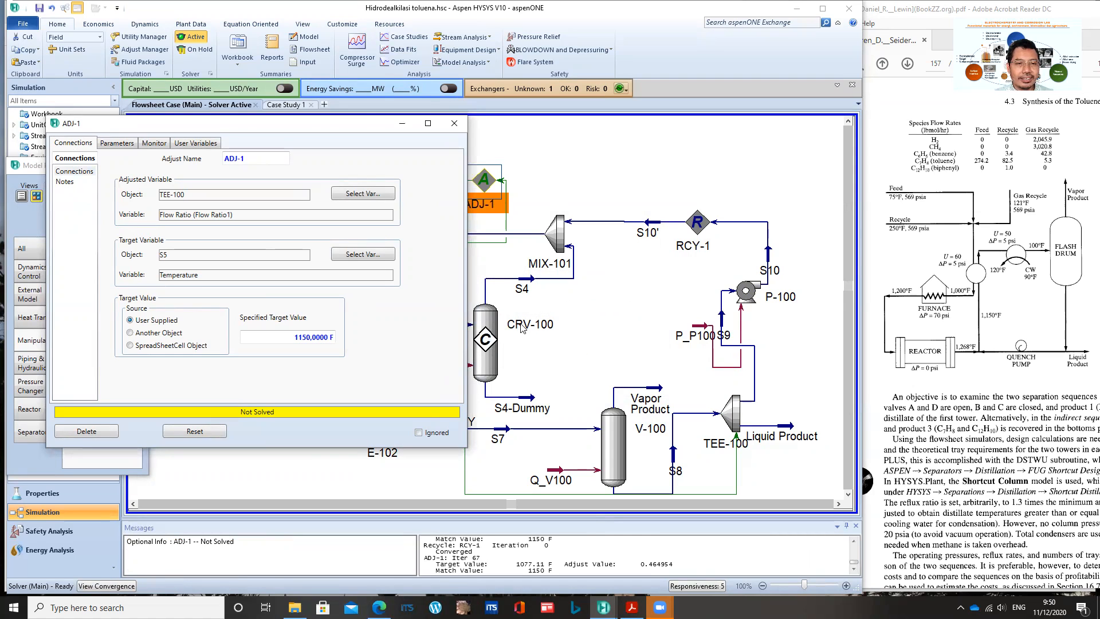
left_click(453, 126)
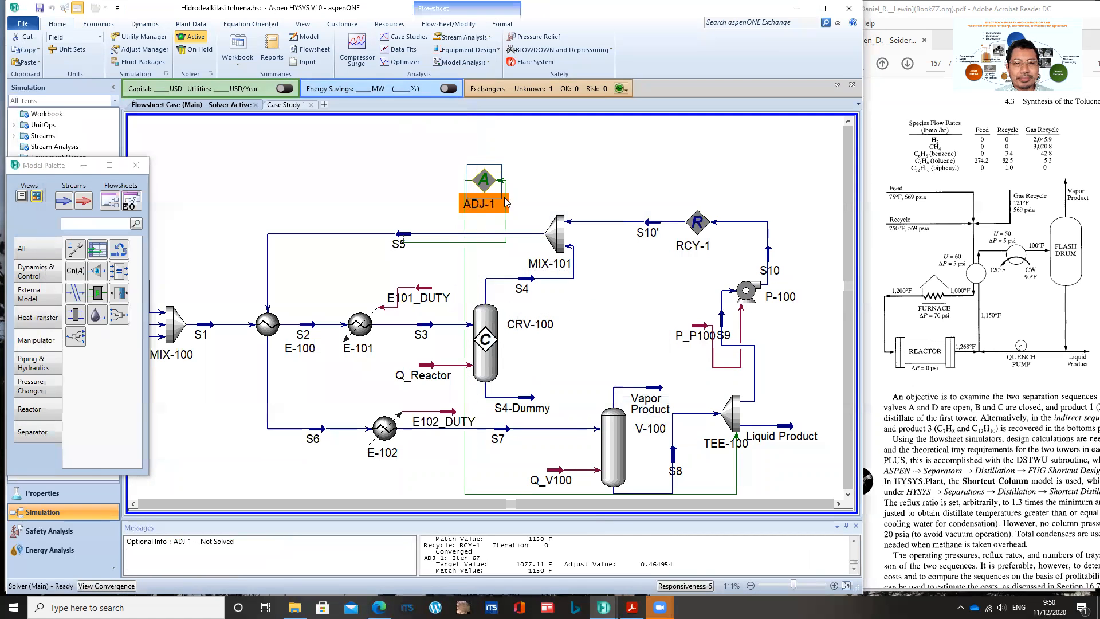
mouse_move(406, 236)
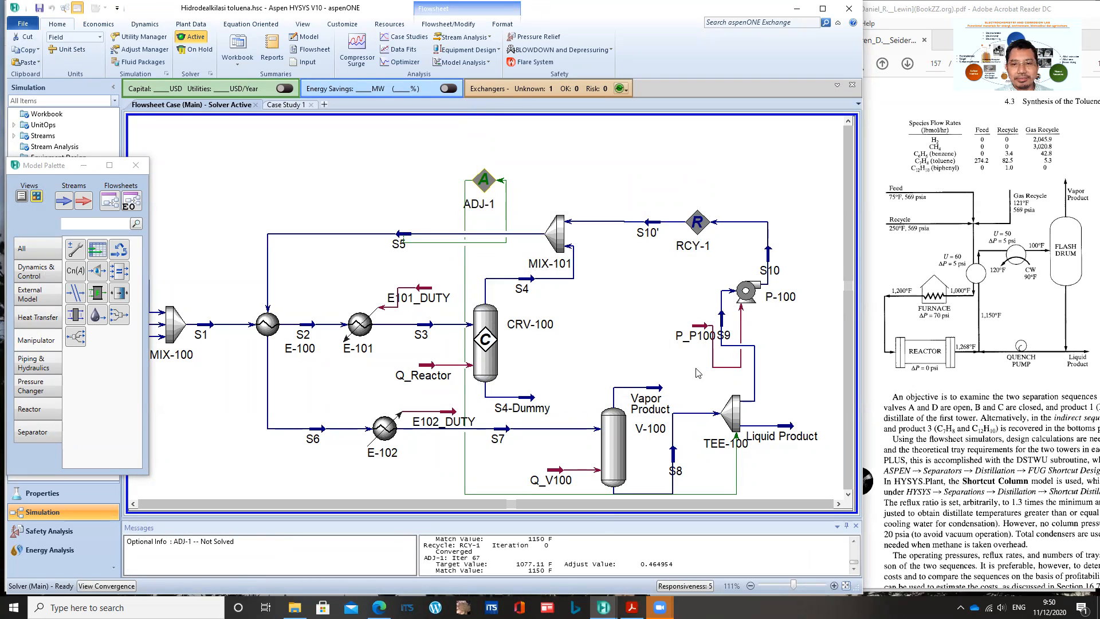
- Try a flow ratio of 0.3 for tee TEE-100's outlet S9 and let ADJ-1 continue through its additional iterations
double_click(724, 408)
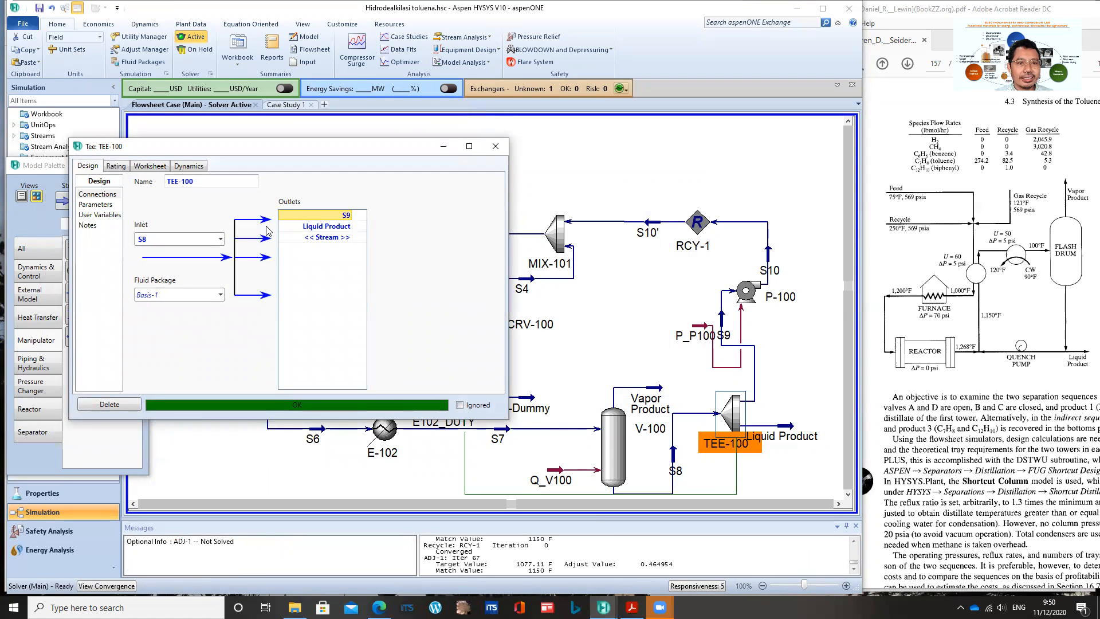
left_click(94, 204)
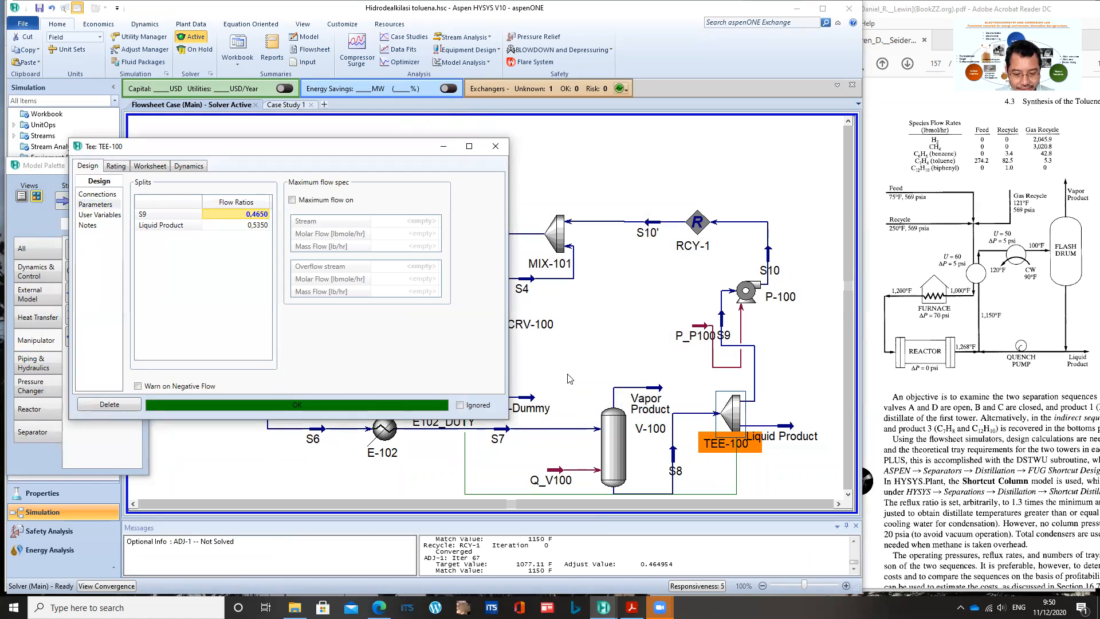
type("0.3")
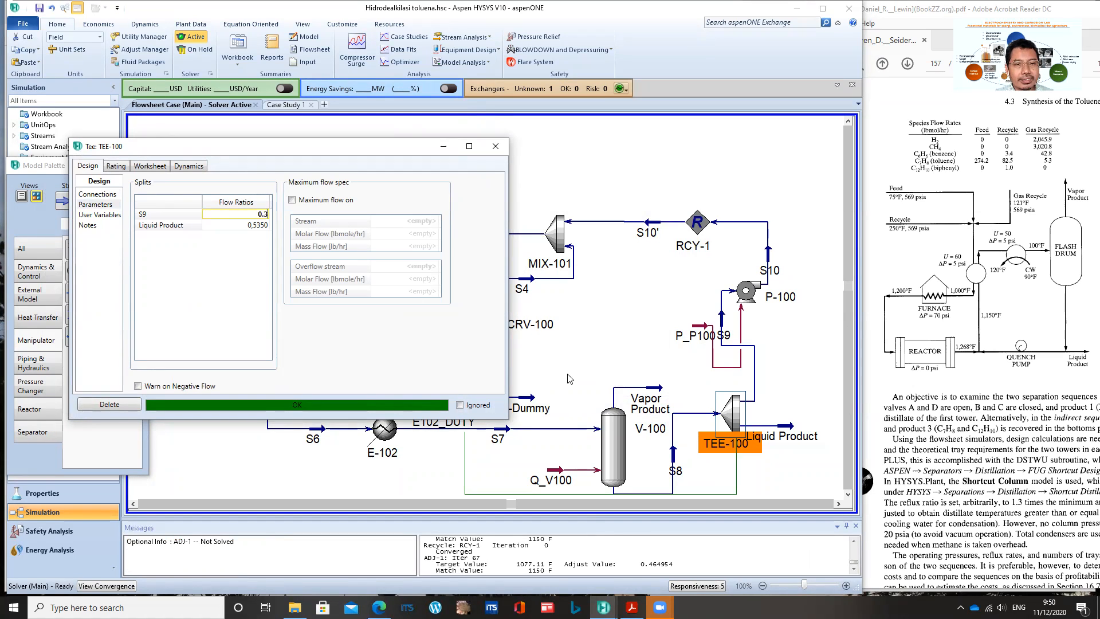
key("Return")
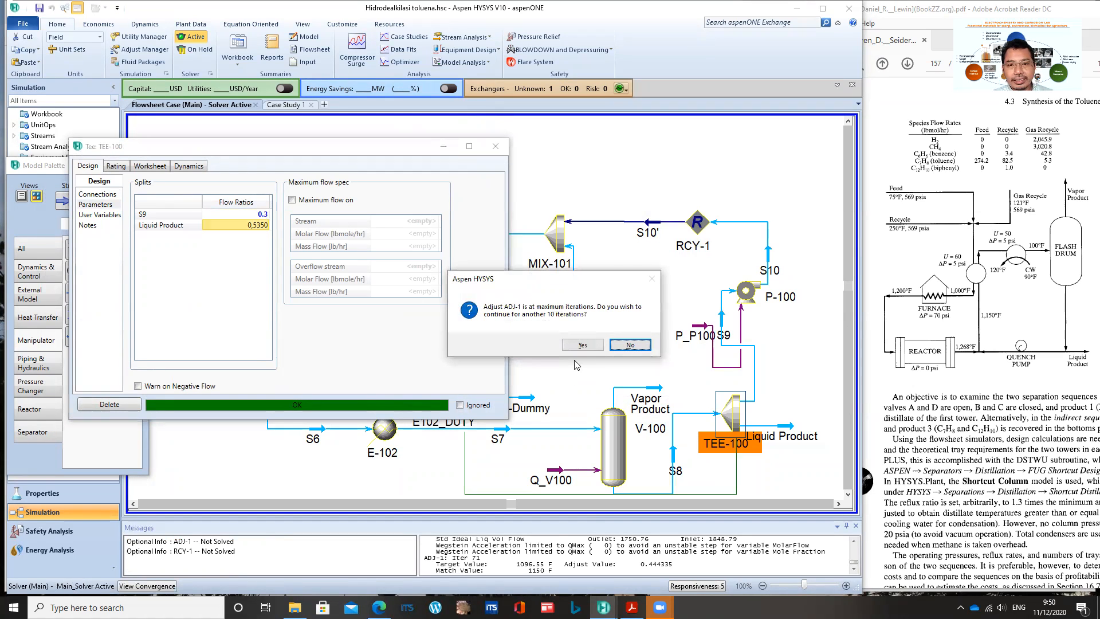
left_click(583, 344)
left_click(585, 347)
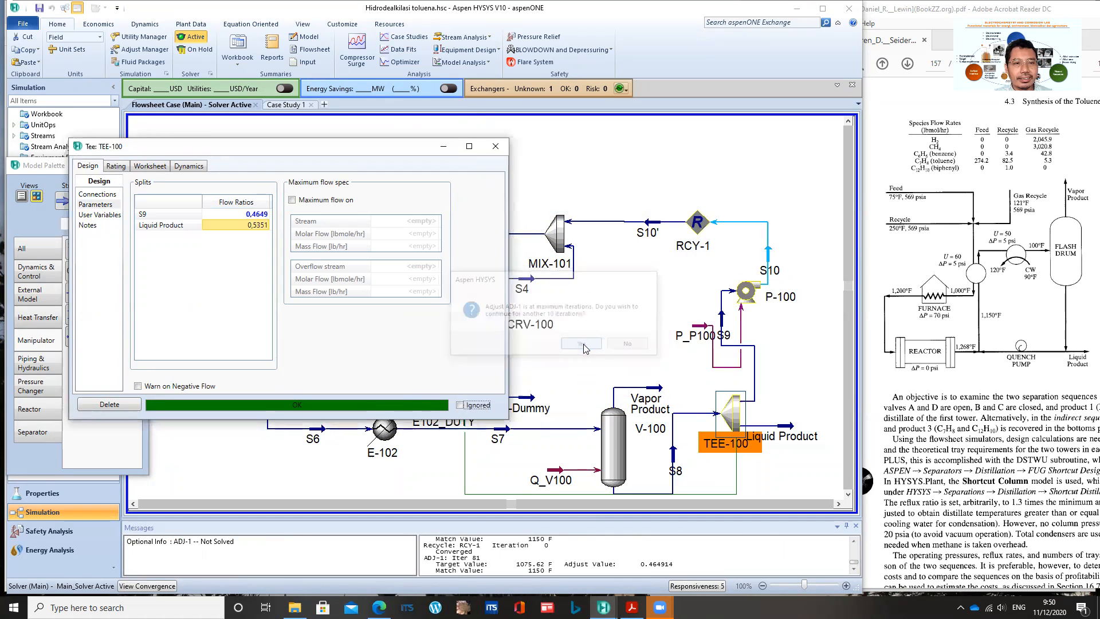
left_click(585, 348)
left_click(584, 347)
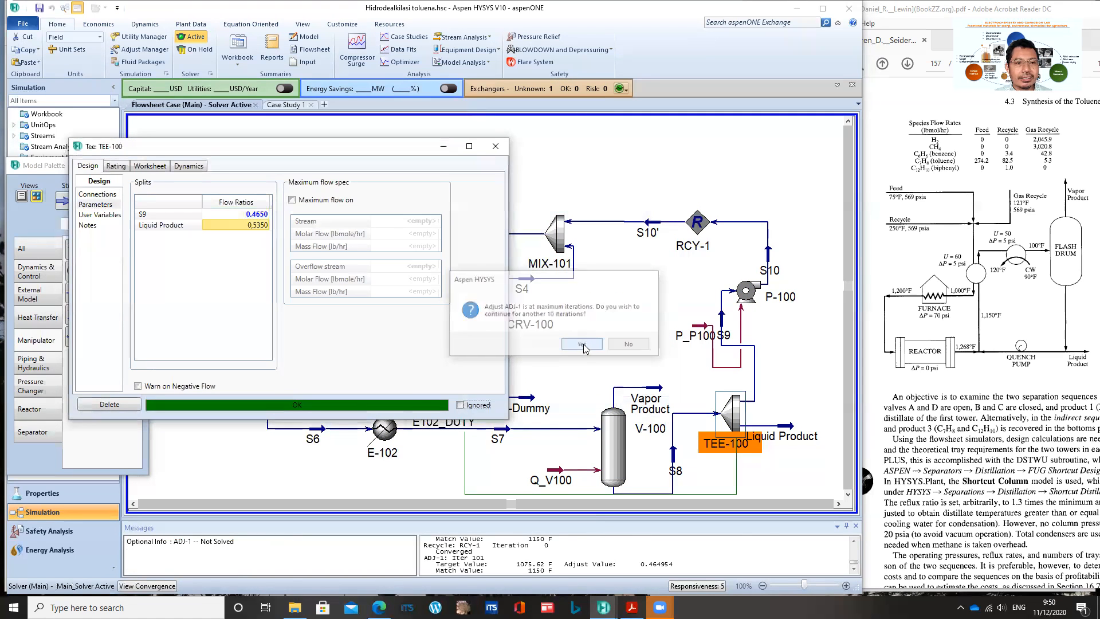
left_click(585, 347)
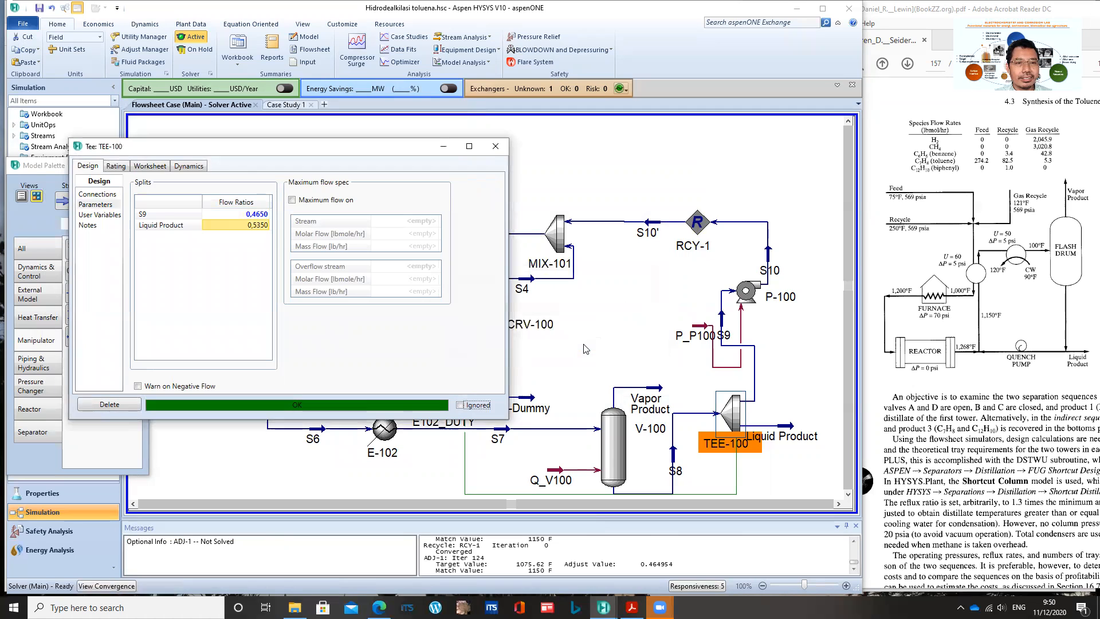
left_click(495, 147)
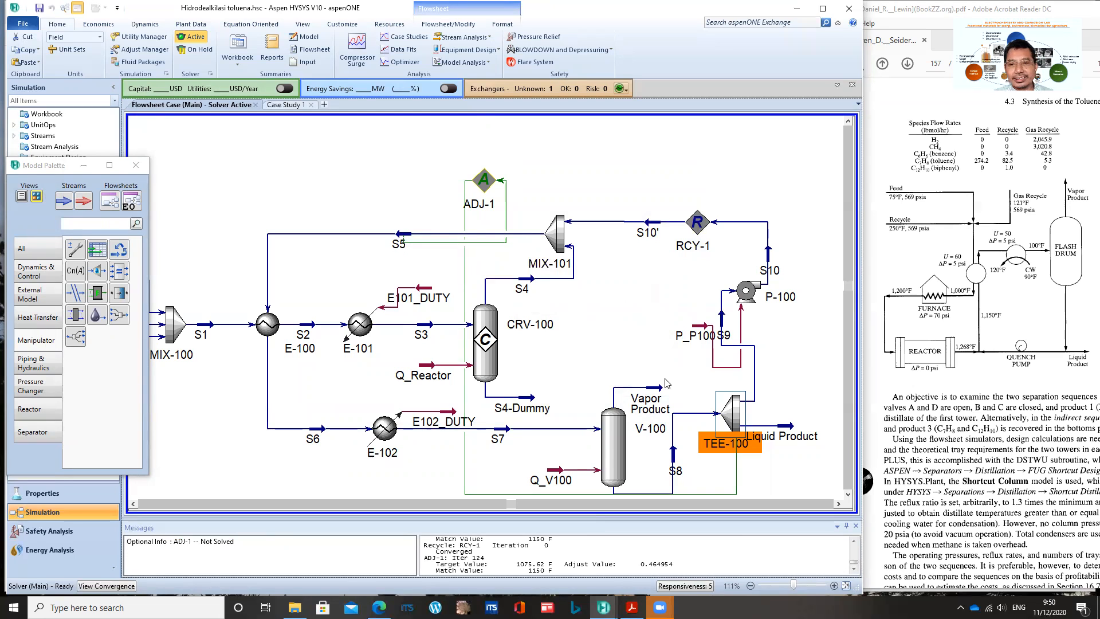
mouse_move(732, 345)
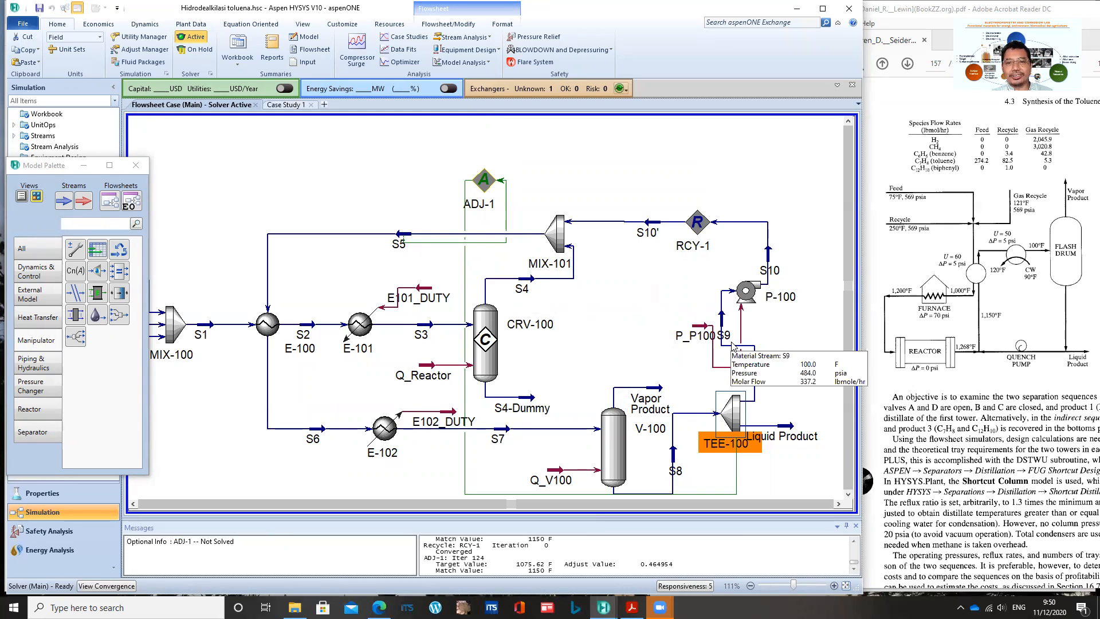
left_click(202, 410)
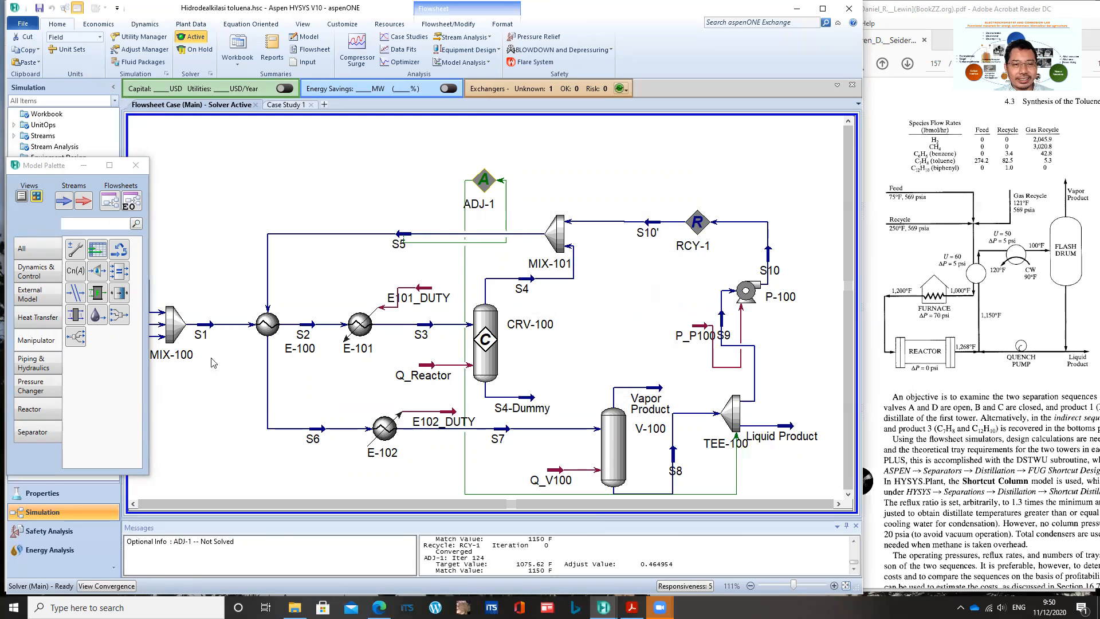
mouse_move(208, 330)
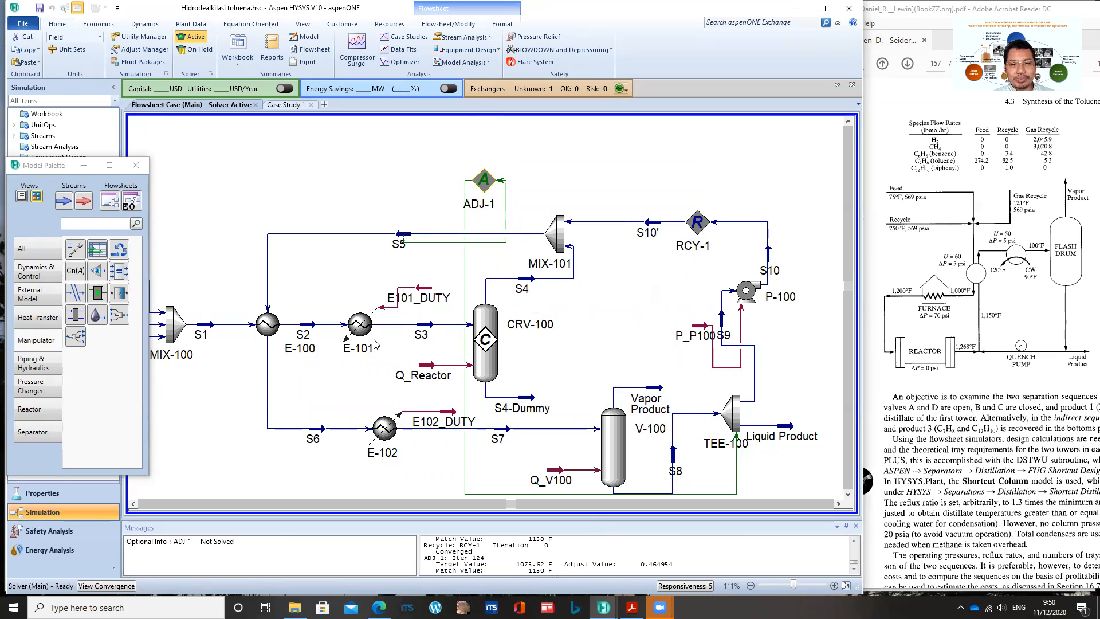
mouse_move(402, 240)
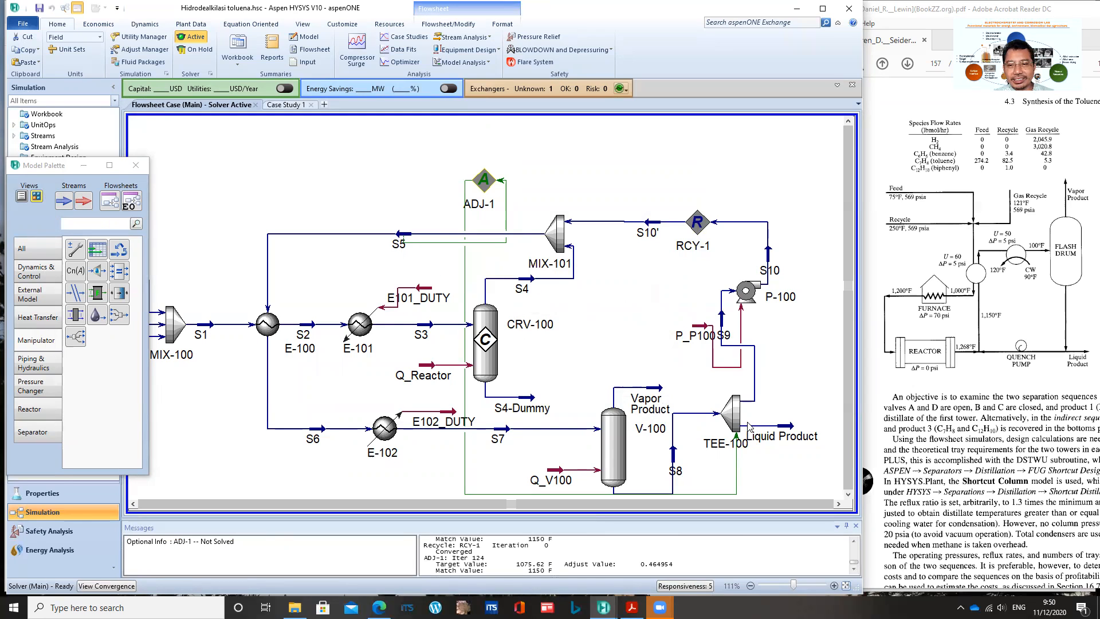
mouse_move(739, 419)
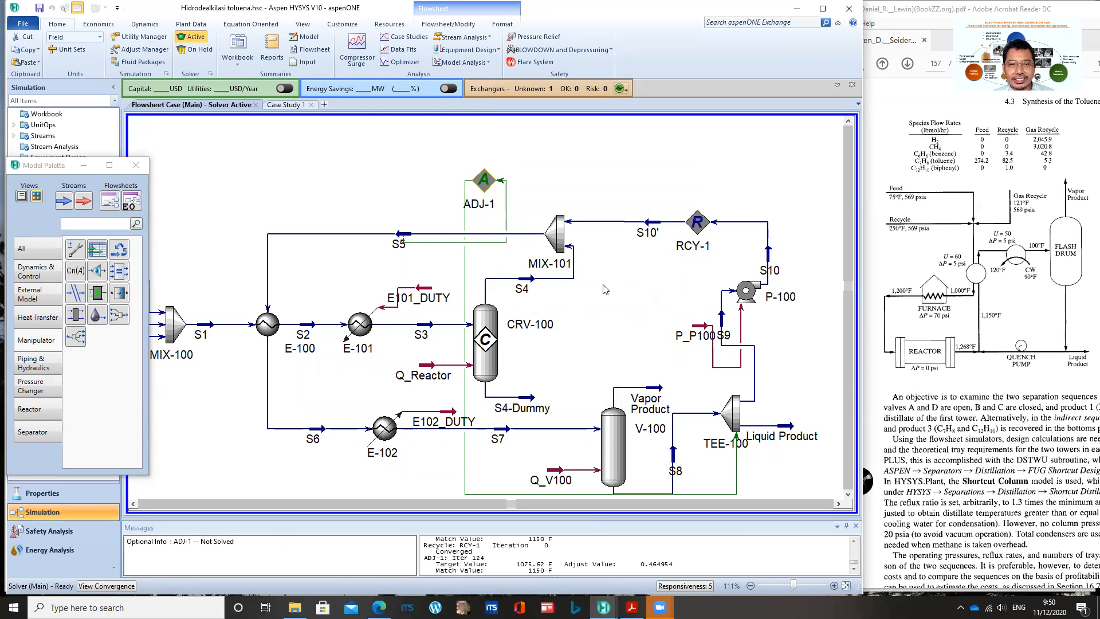
- Move pump P-100 slightly outward and up on the flowsheet so its connected streams are spaced more clearly
scroll(605, 291, "down", 2)
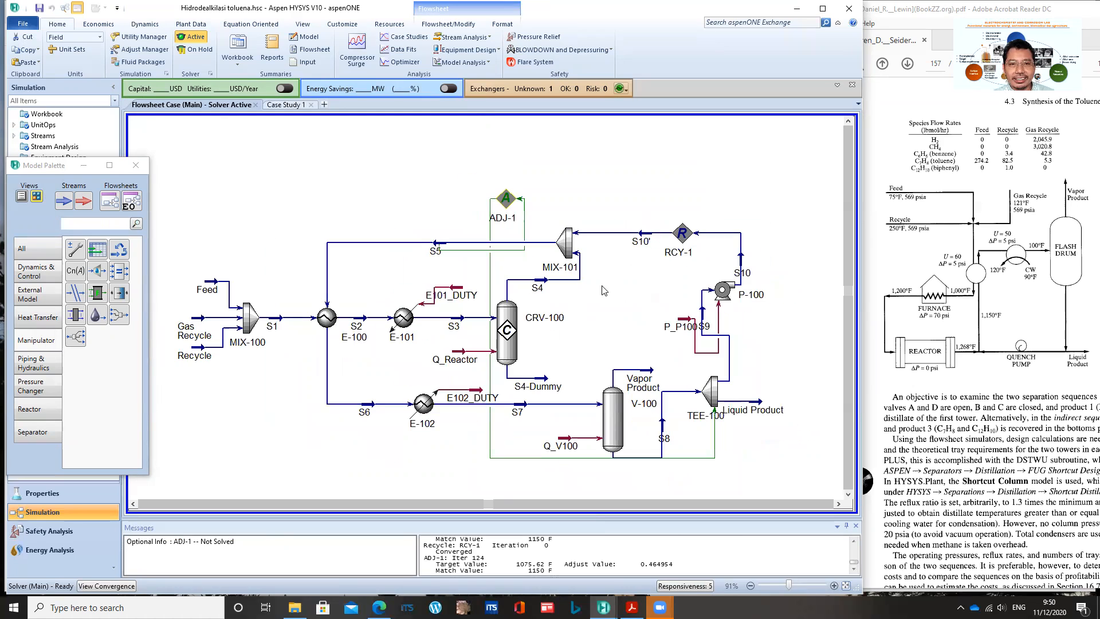
left_click(738, 295)
left_click_drag(738, 295, 763, 285)
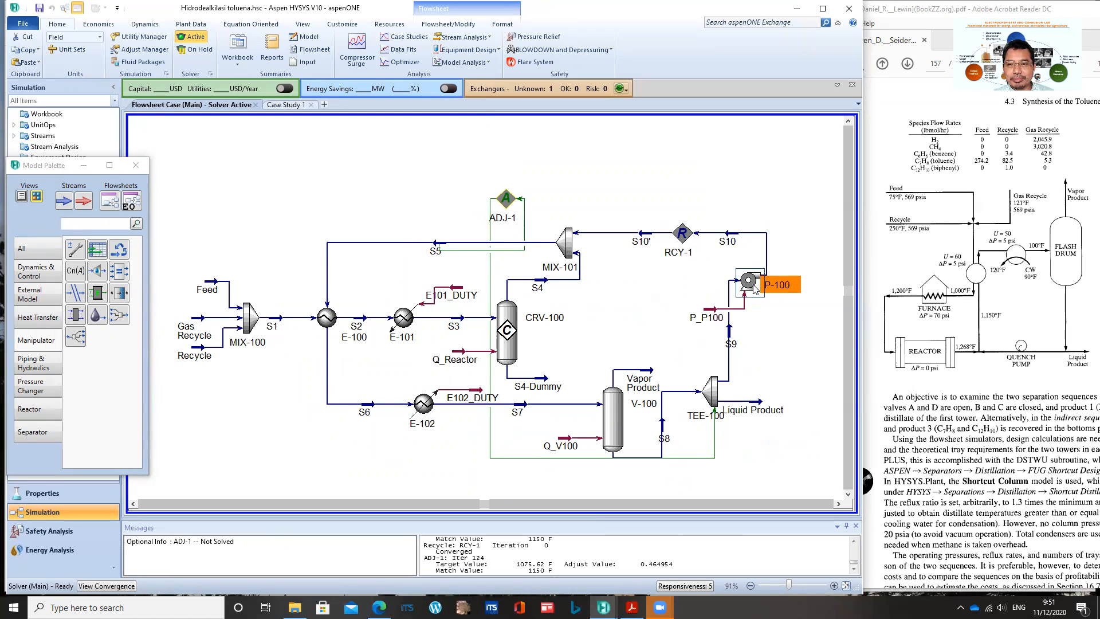
left_click(784, 341)
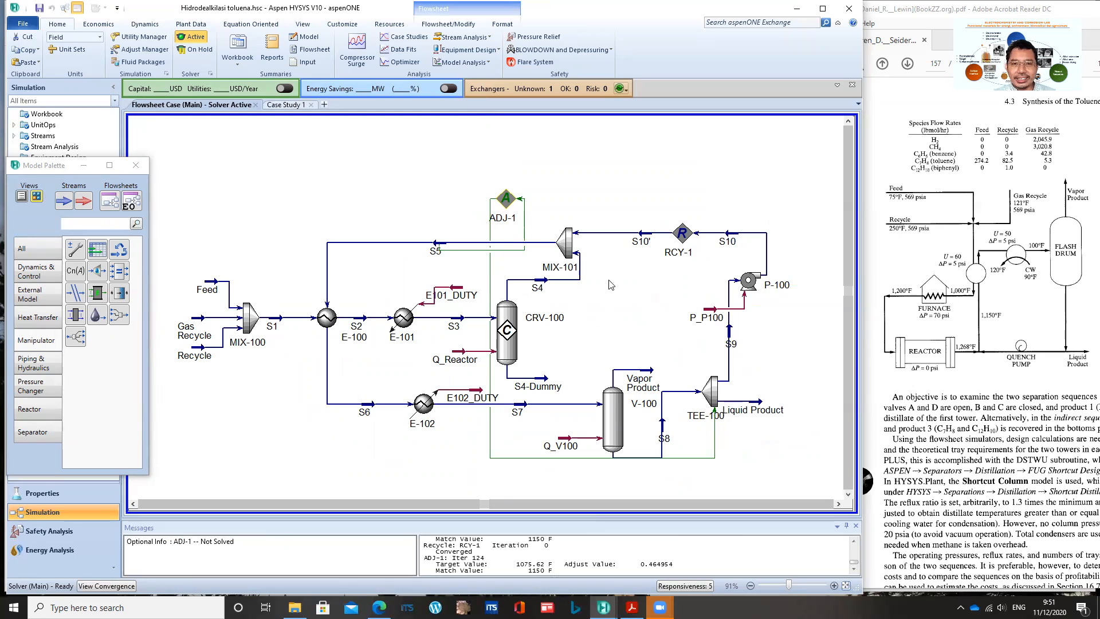